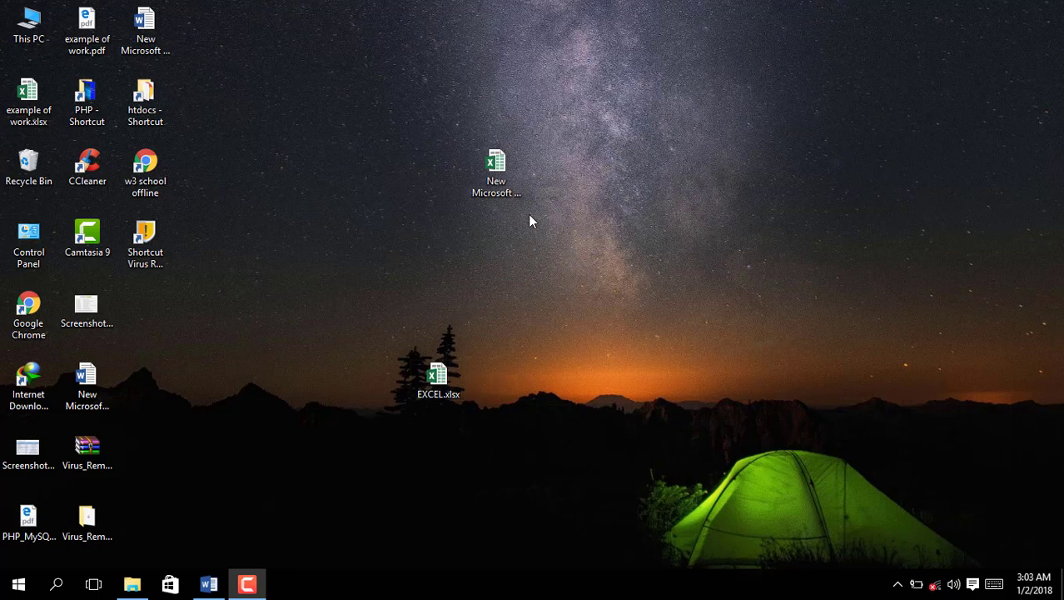
Step: Open the new workbook, dismiss the activation prompt, and enter the NAME header in E7
double_click(520, 193)
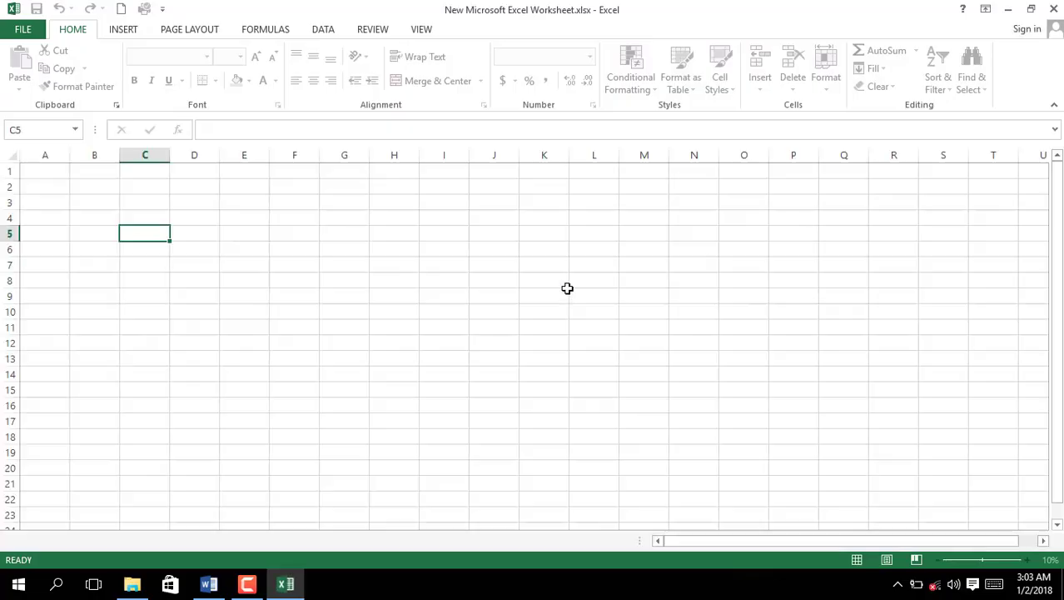
left_click(691, 438)
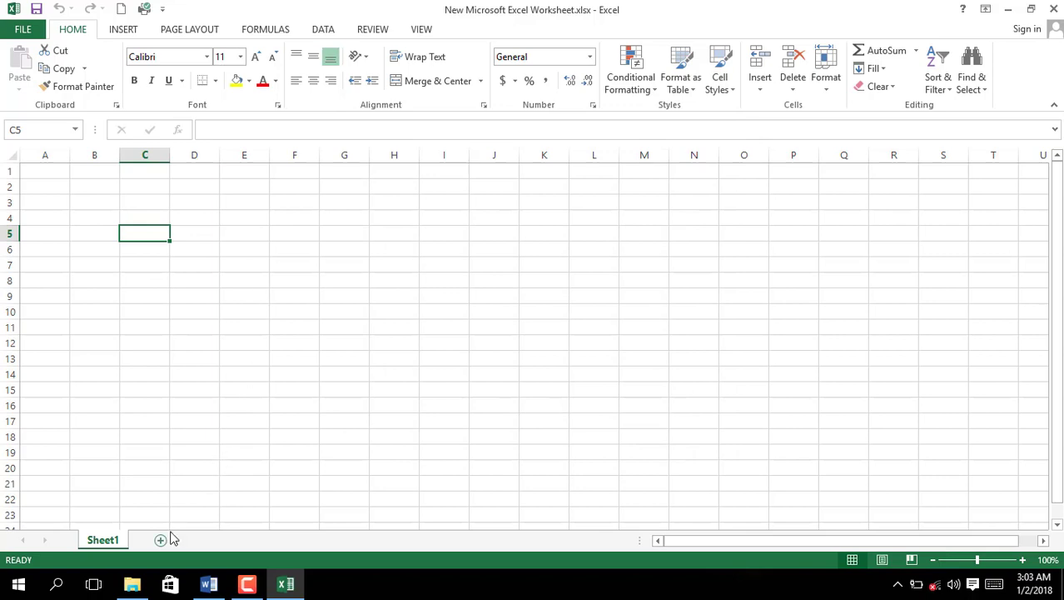
left_click(255, 265)
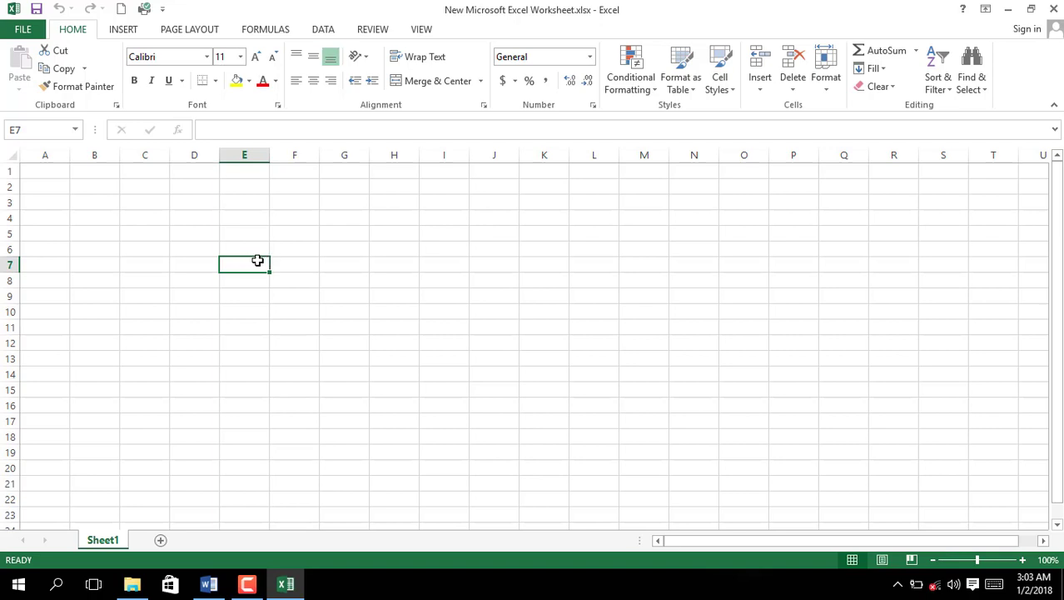
type("NAME")
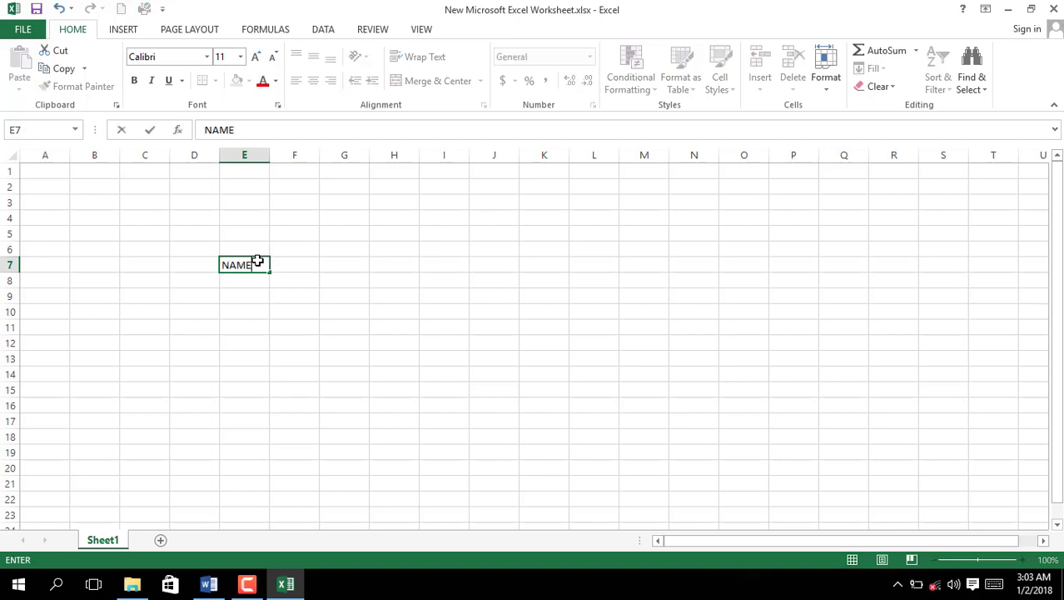
left_click(300, 266)
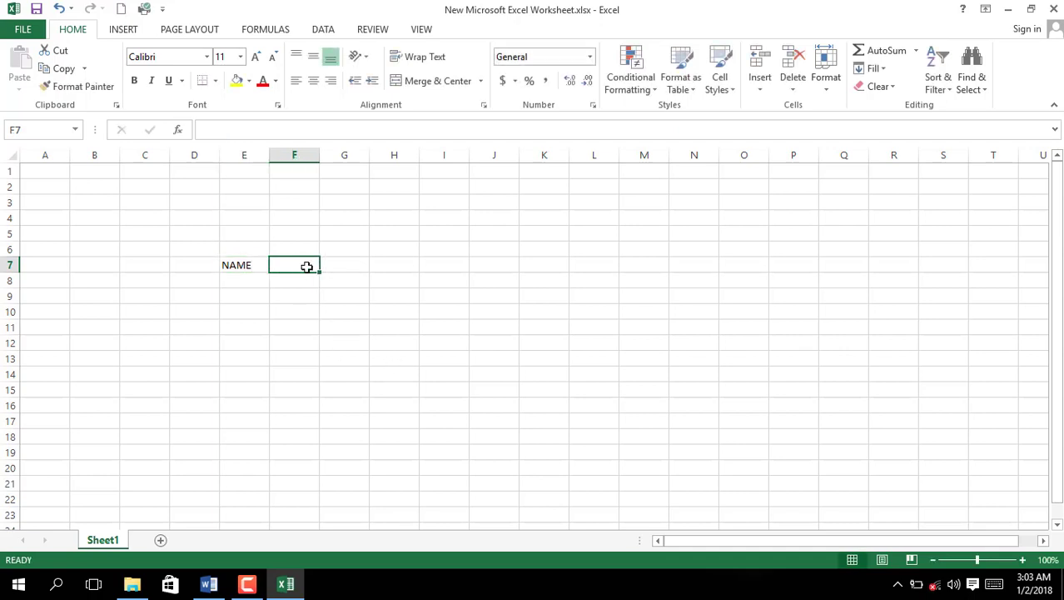
Step: Enter two person names in E8 and E9 under the NAME header
left_click(239, 282)
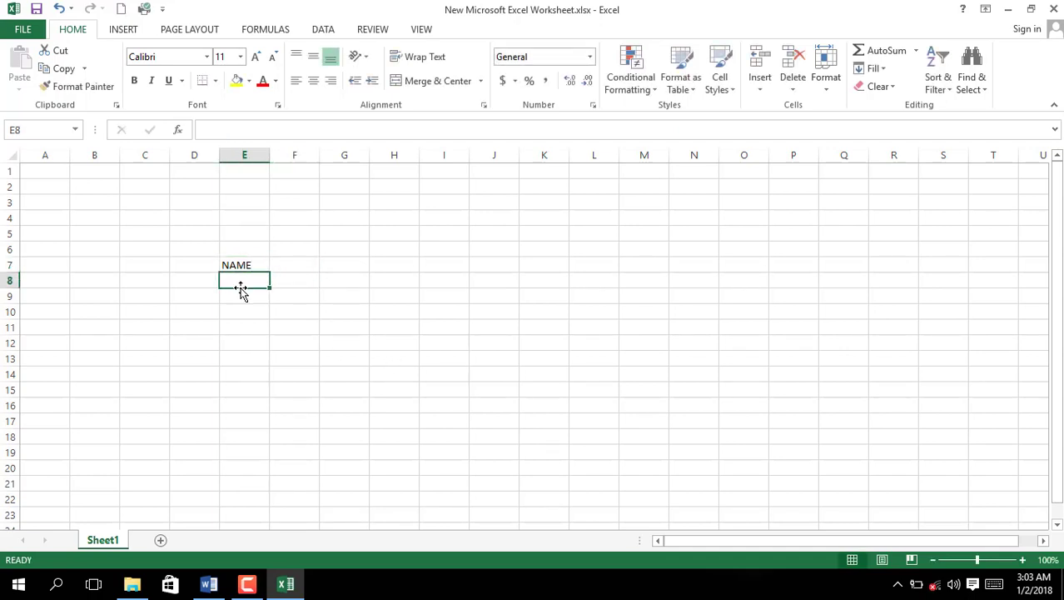
type("44")
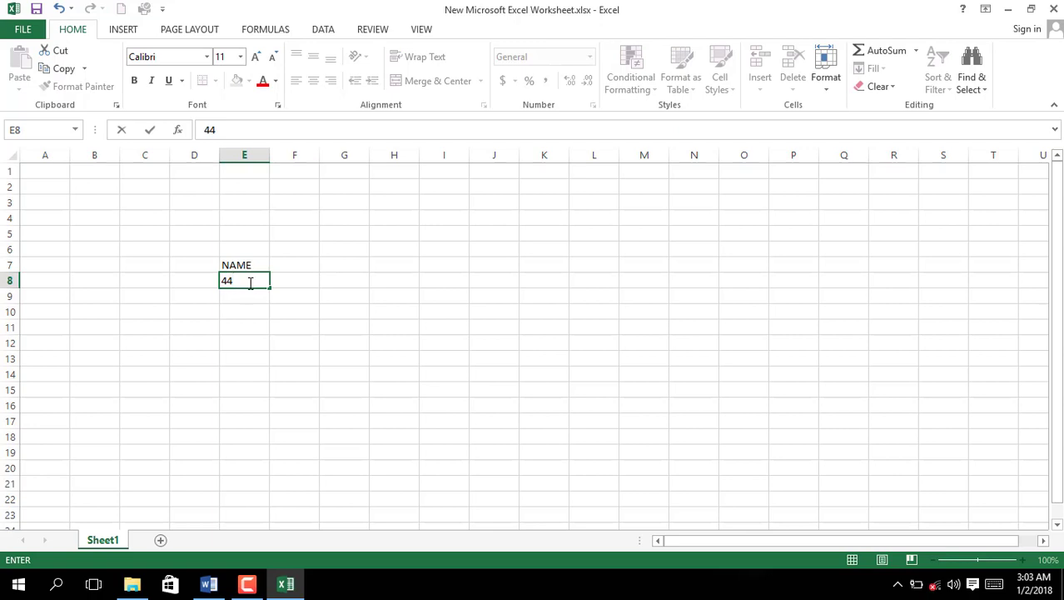
double_click(238, 280)
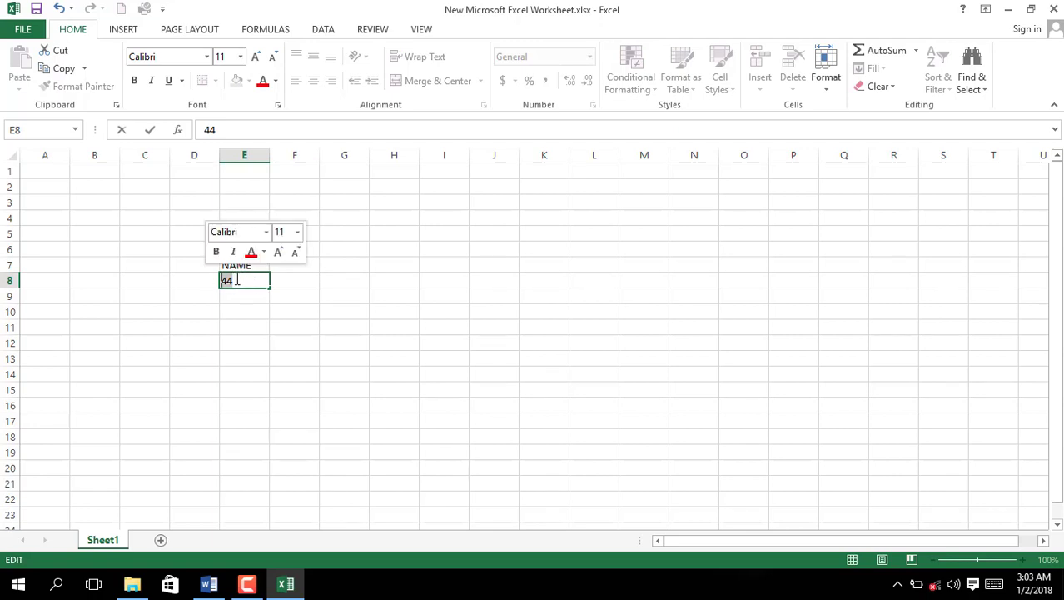
type("SHAKIL")
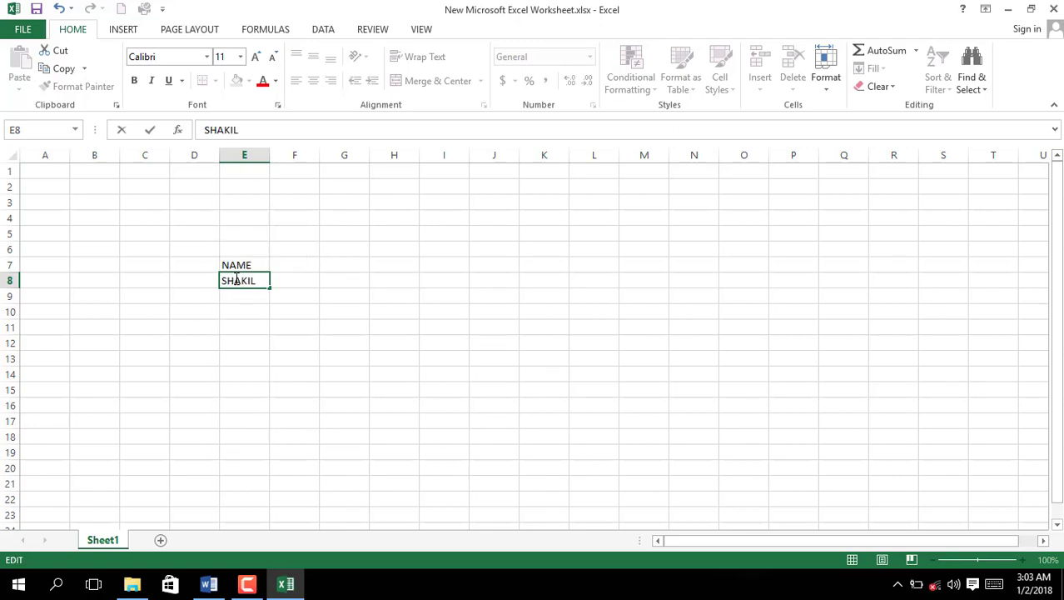
key("Return")
type("T")
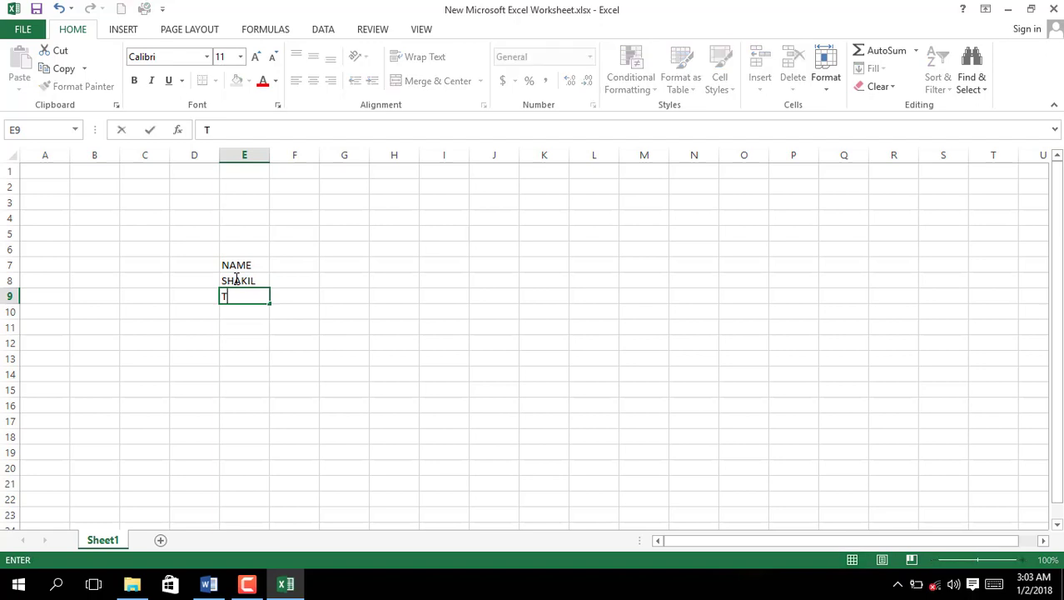
type("AMIM")
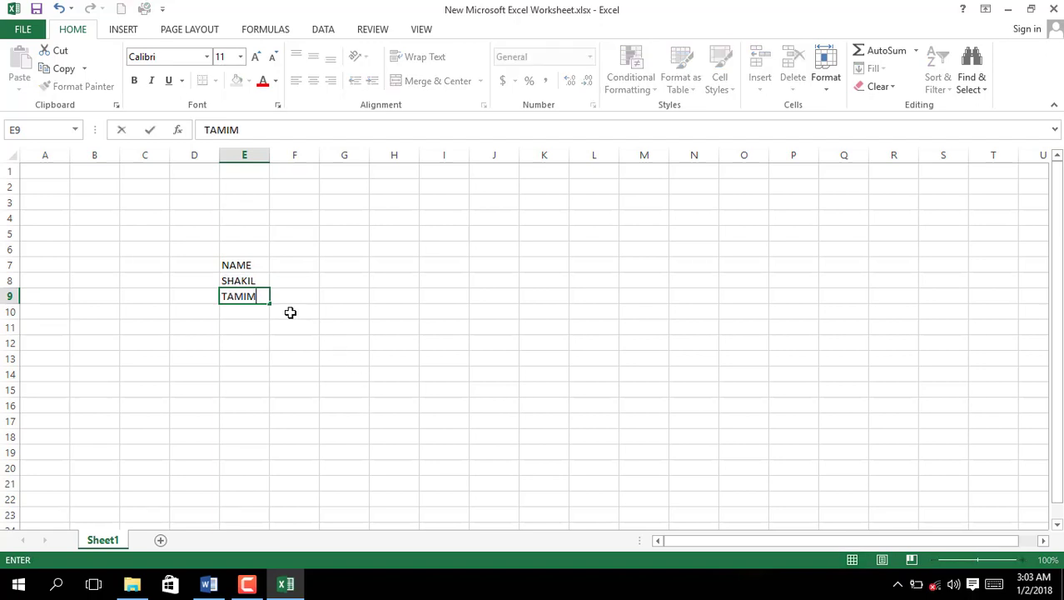
left_click(296, 282)
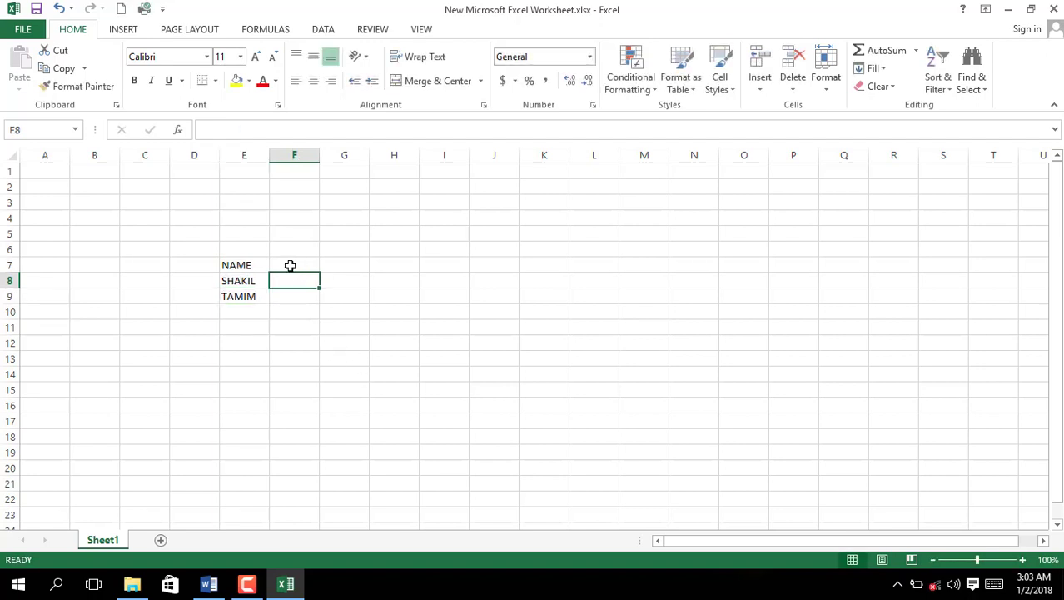
Step: Add the TK header in F7 with amounts 44 and 77, and type TOTAL in E12
left_click(290, 268)
type("TK")
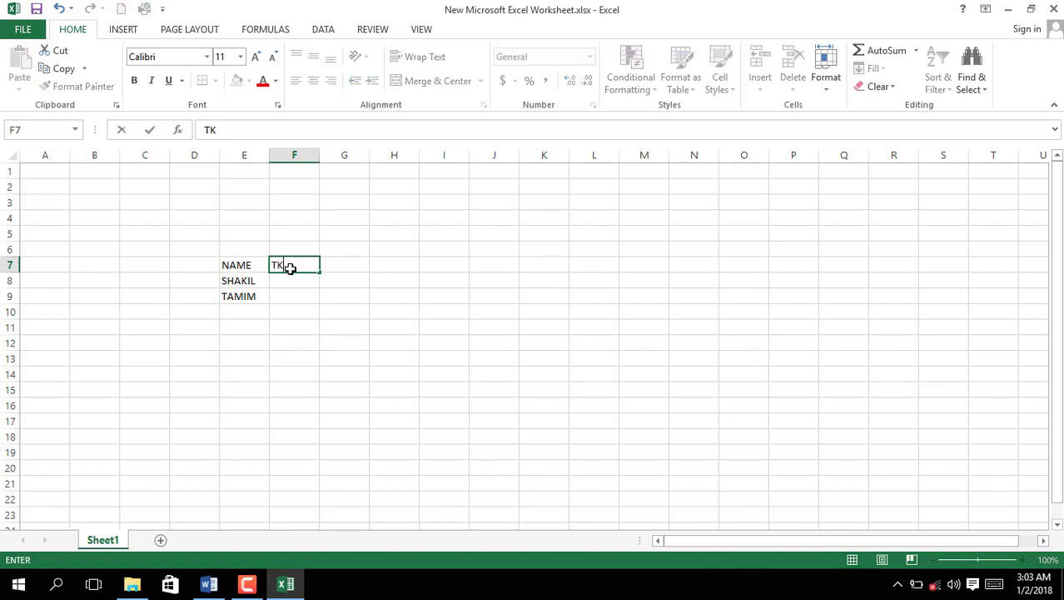
left_click(283, 281)
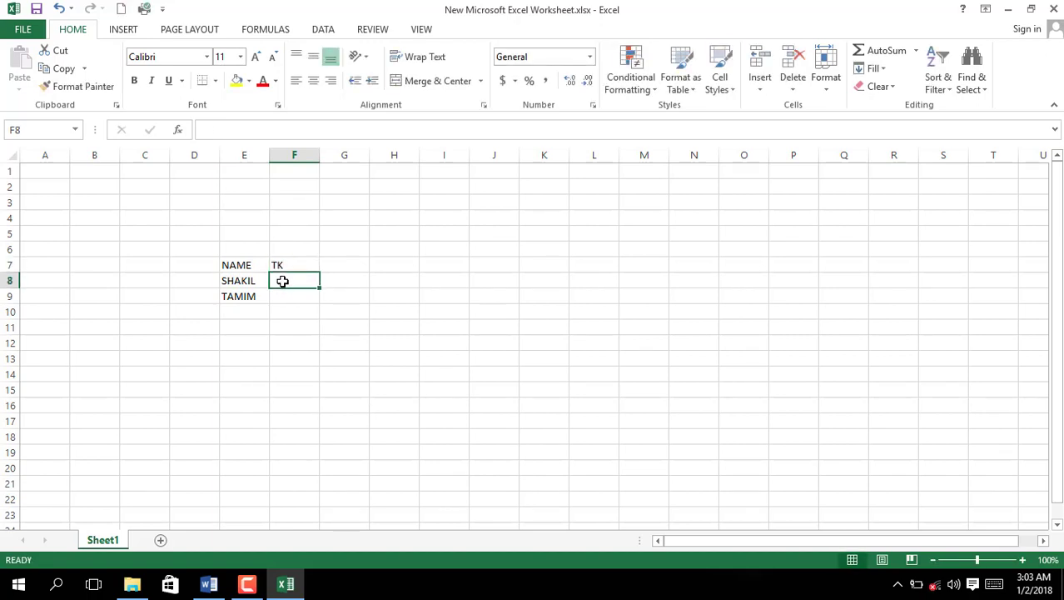
type("44")
left_click(292, 297)
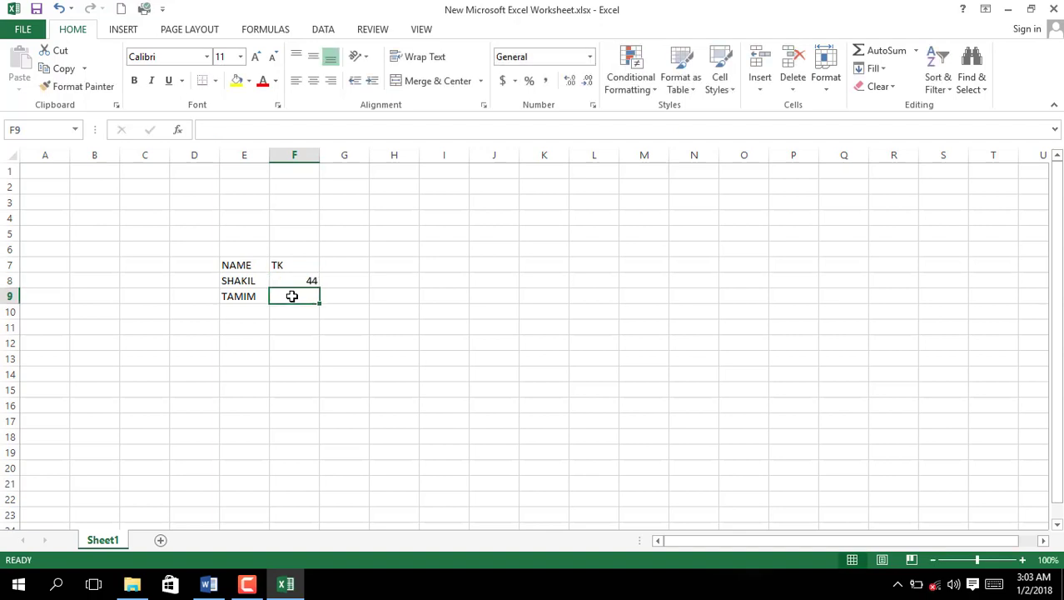
type("77")
left_click(298, 294)
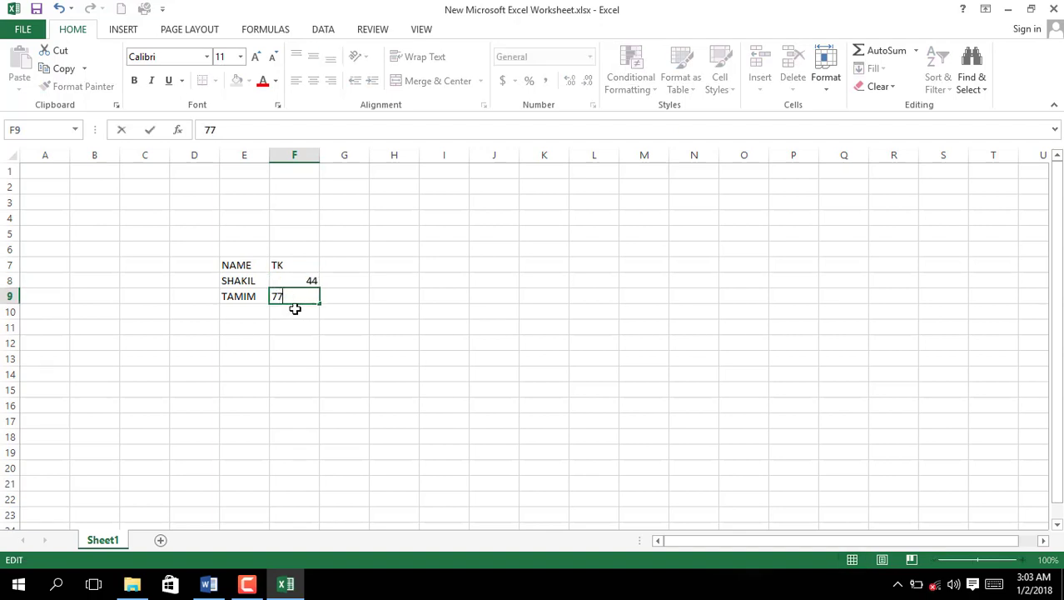
left_click(254, 315)
left_click(250, 337)
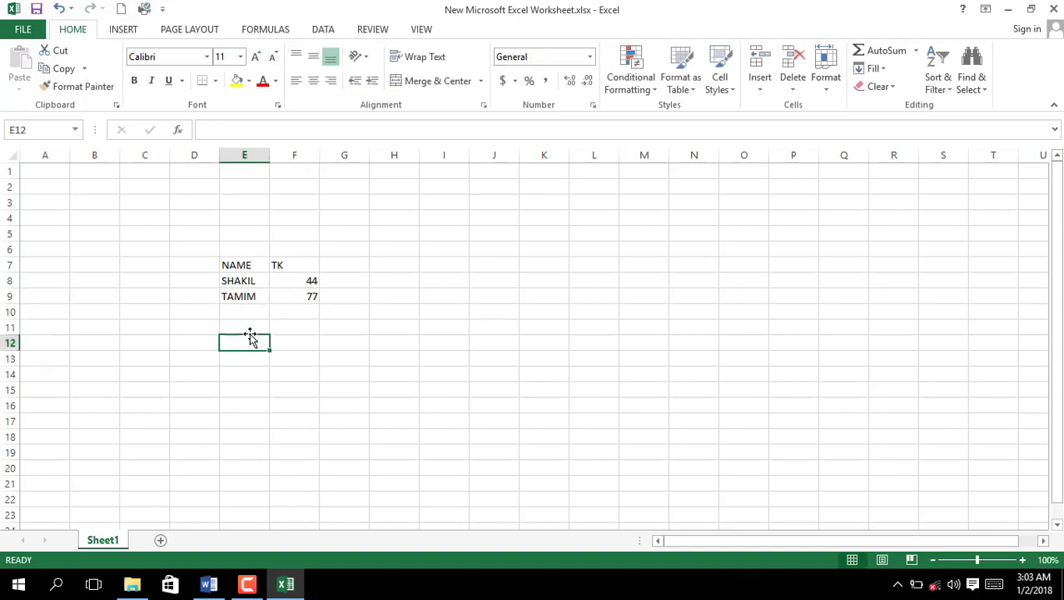
type("TOTA")
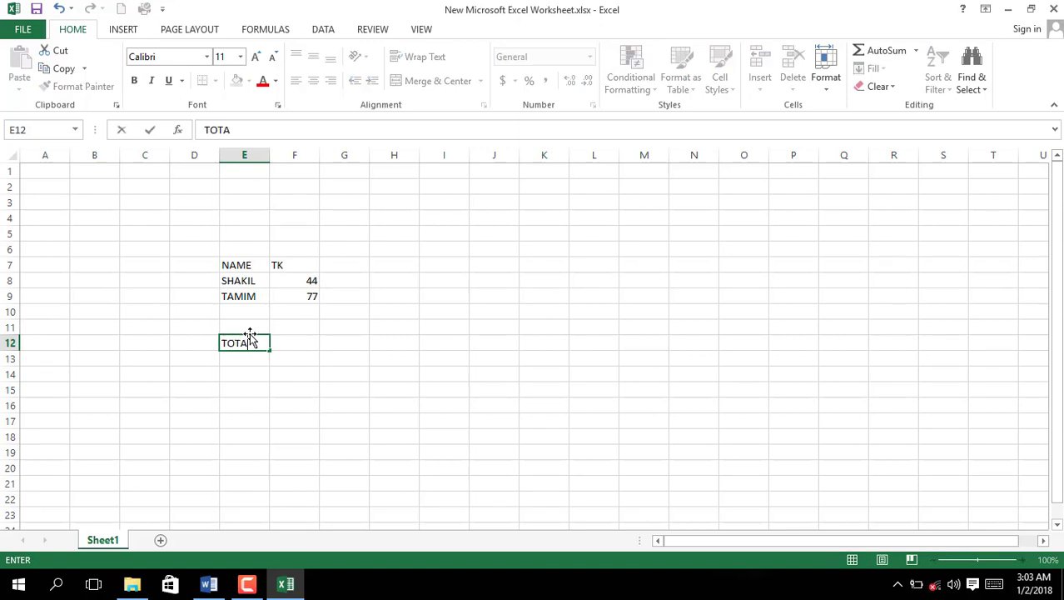
type("L")
Step: Shade the TOTAL label in E12 light blue and centre-align its text
left_click(275, 346)
left_click(262, 345)
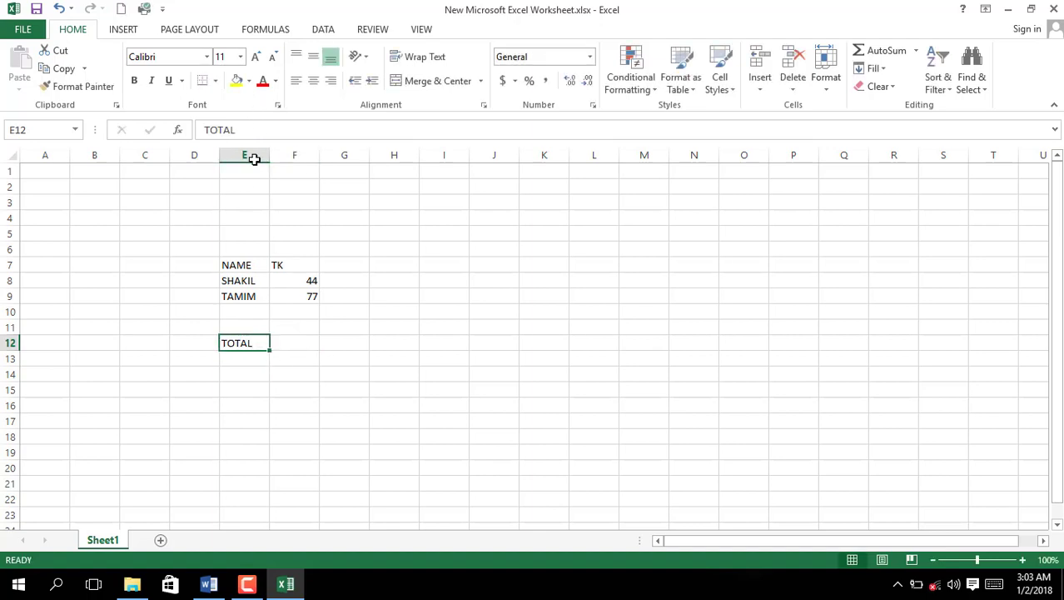
left_click(248, 81)
left_click(276, 136)
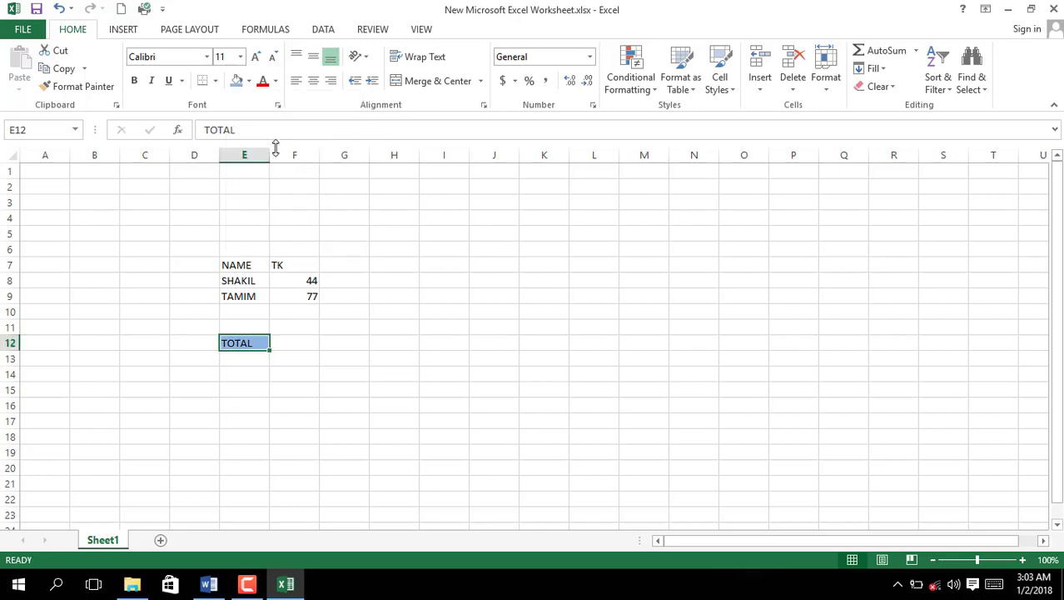
left_click(290, 344)
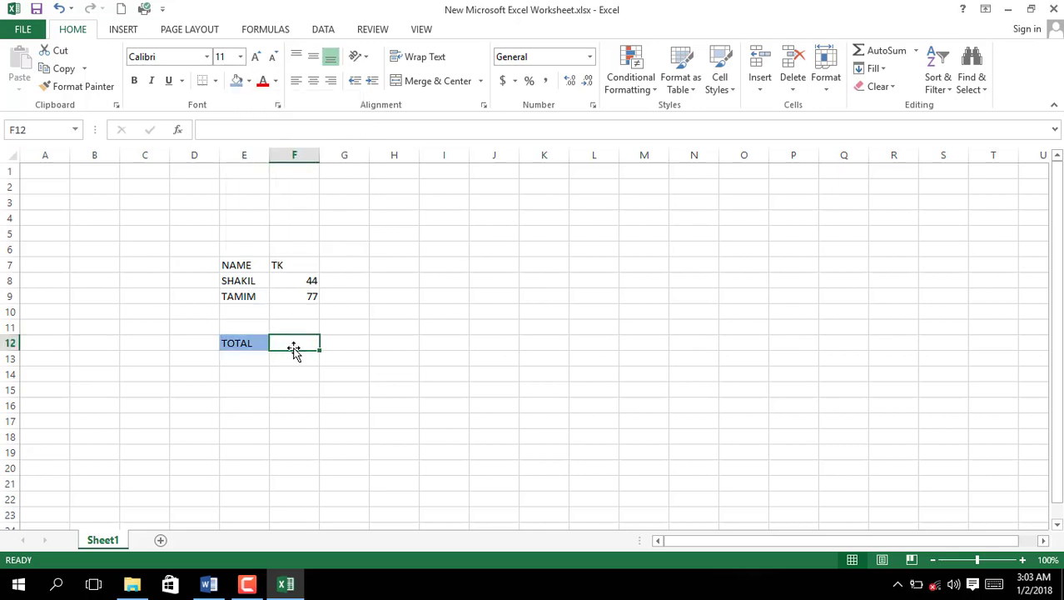
left_click(263, 343)
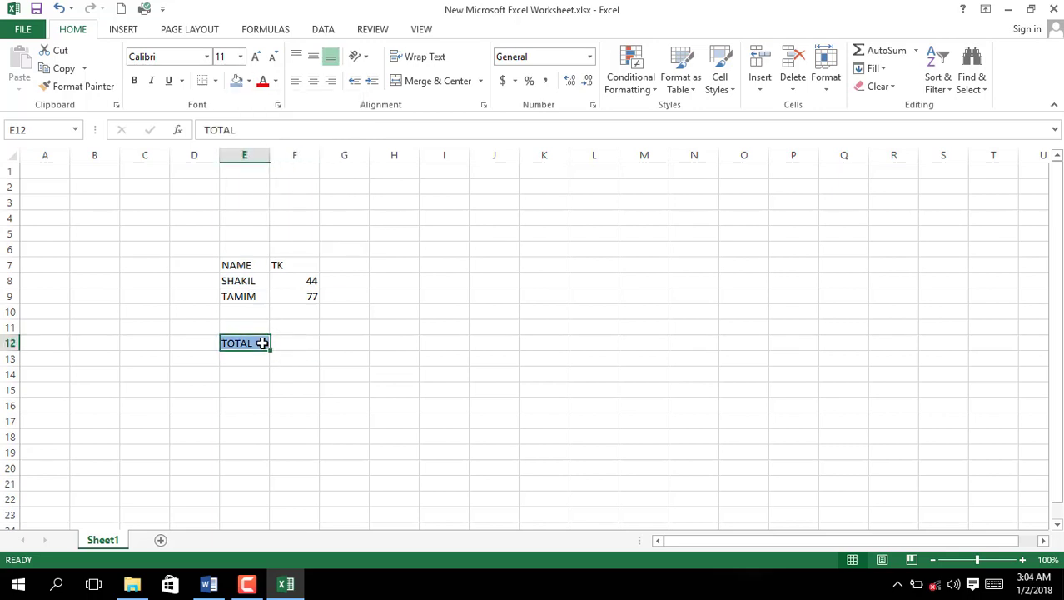
left_click(315, 80)
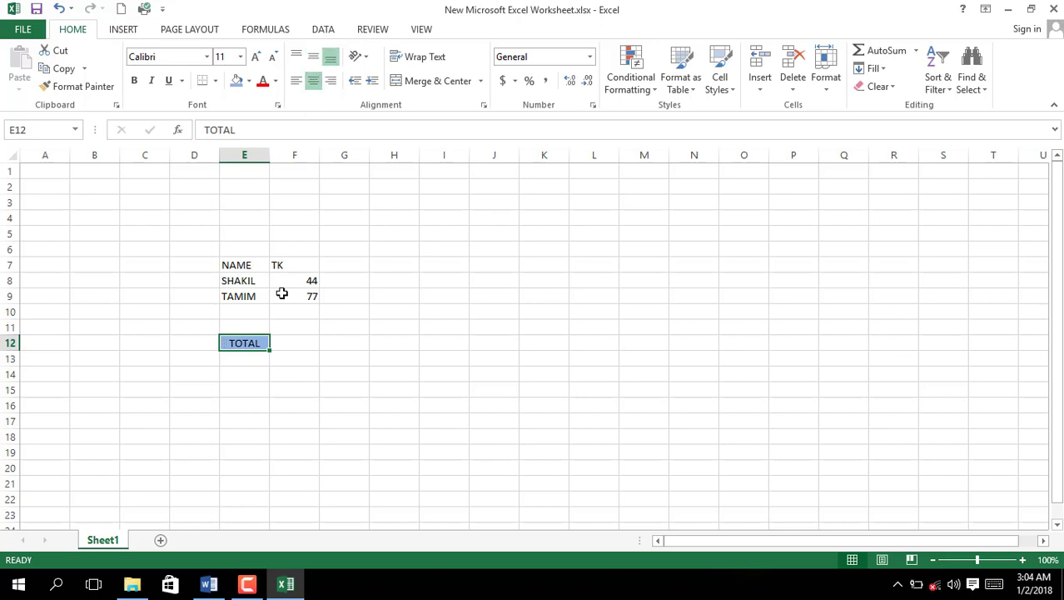
left_click(295, 80)
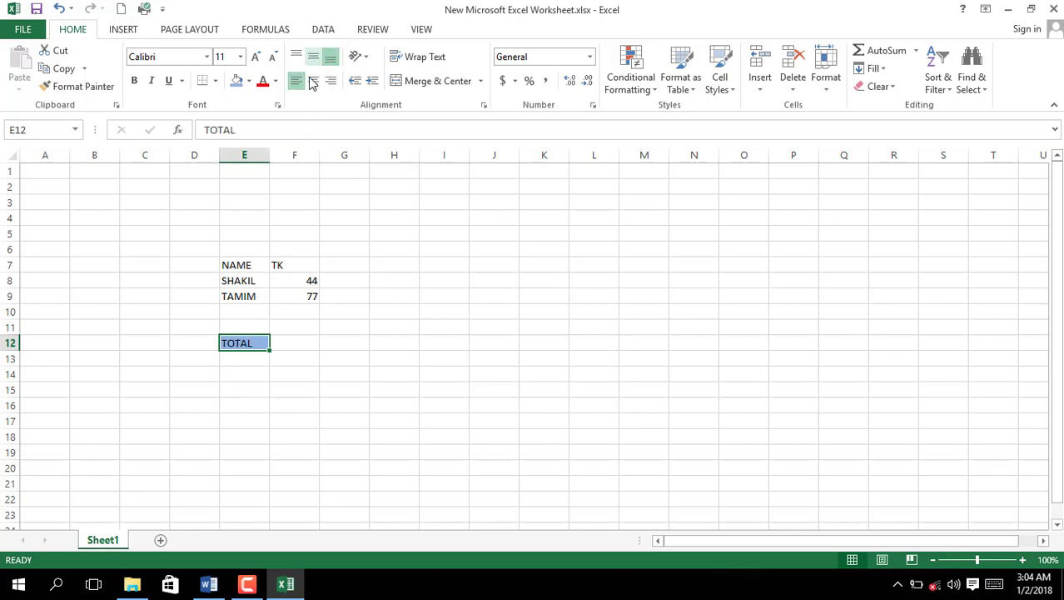
left_click(313, 81)
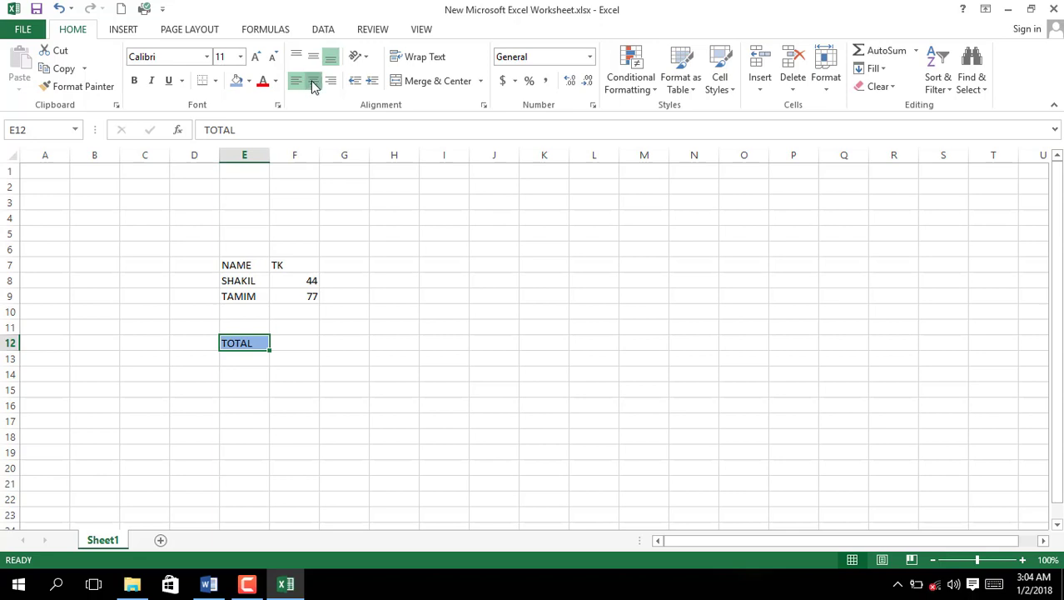
left_click(294, 343)
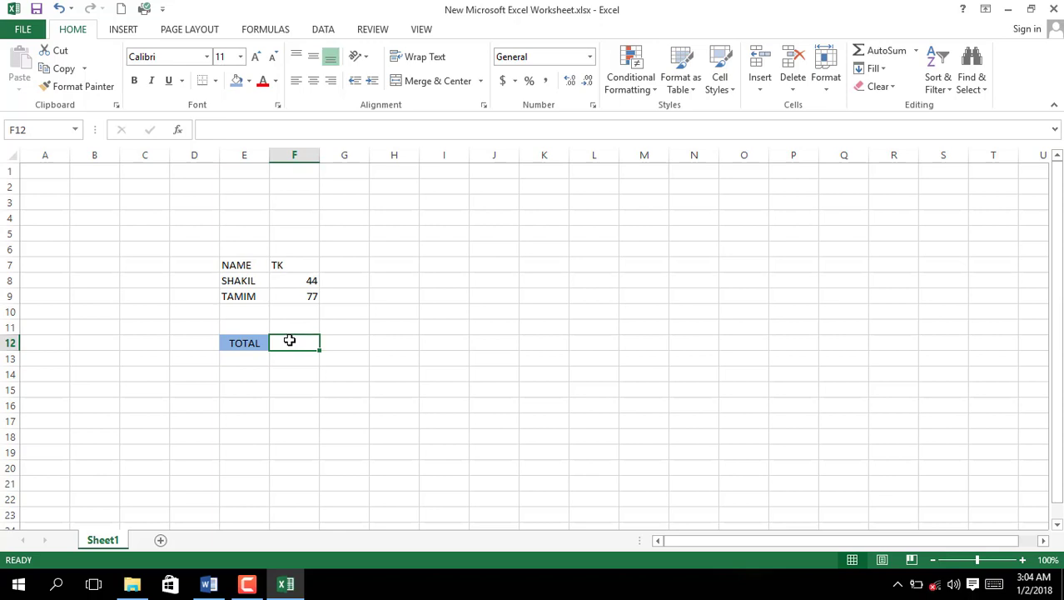
Step: Enter =SUM(F8:F9) in F12 so the TOTAL shows 121
type("=")
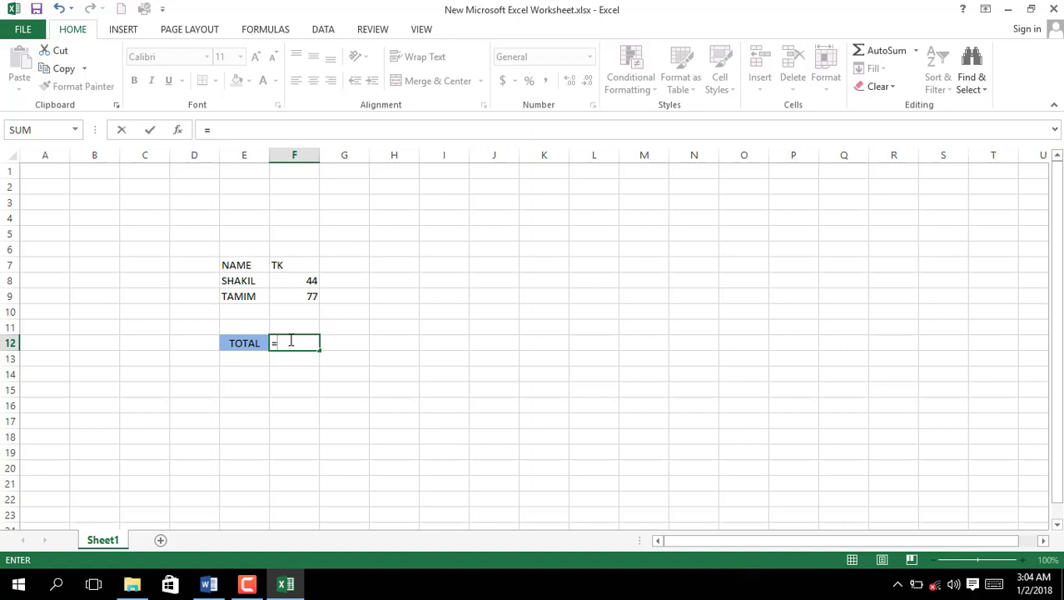
type("SUM")
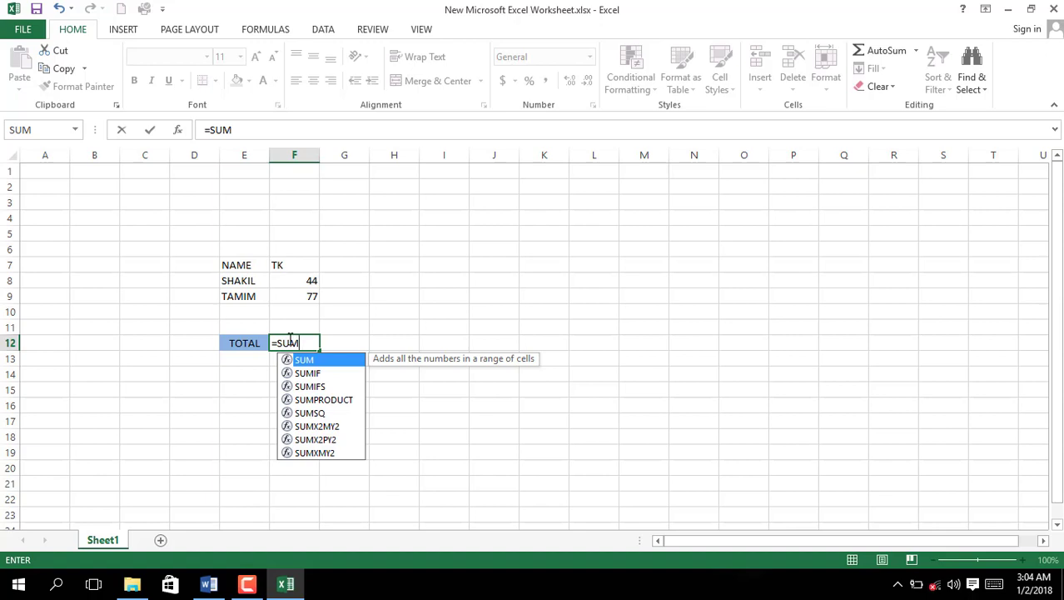
type("(")
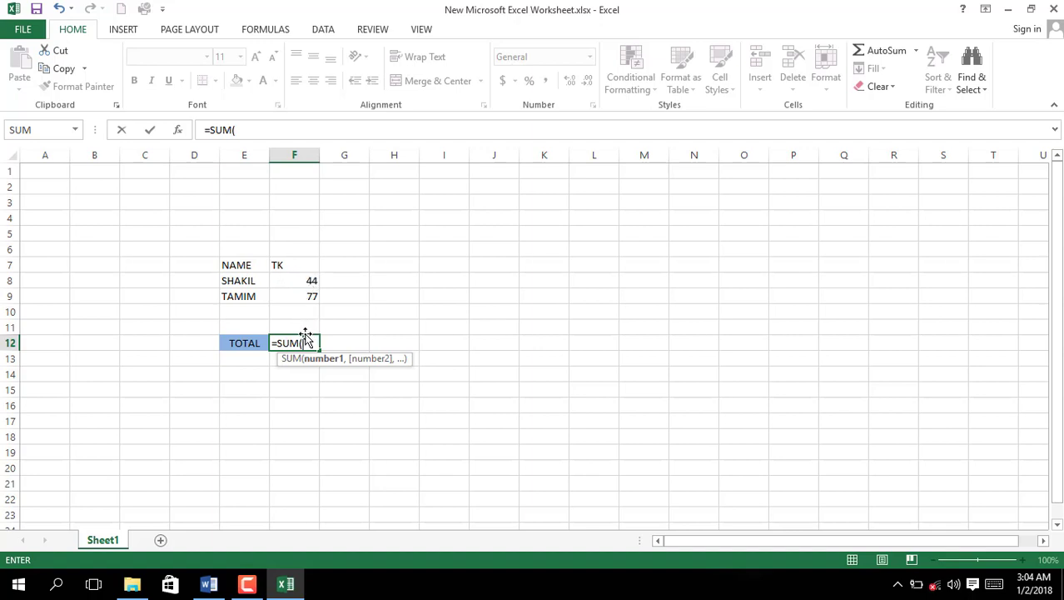
type("F8")
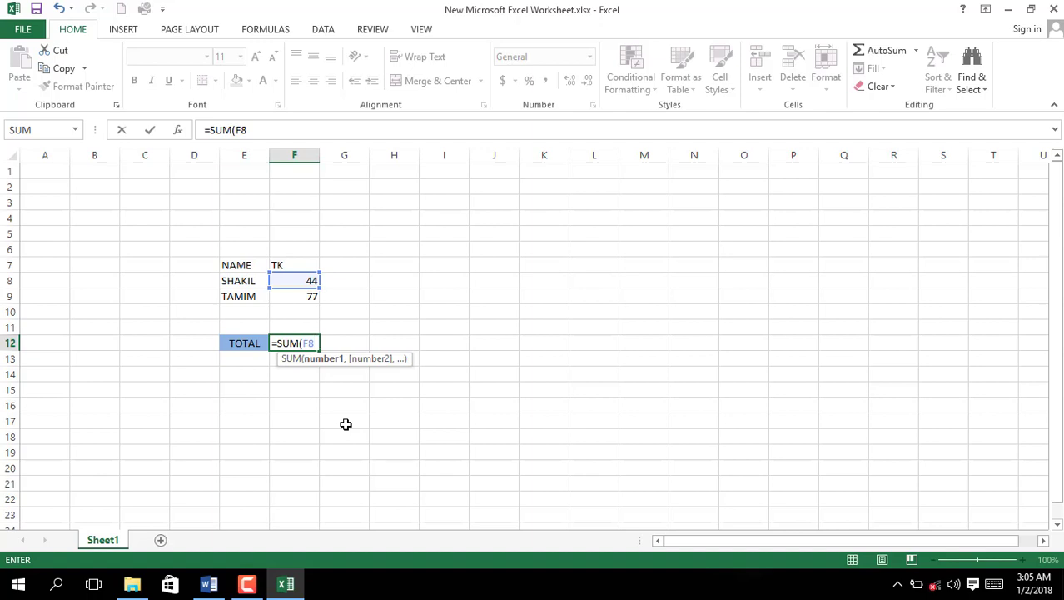
type(":")
type("F")
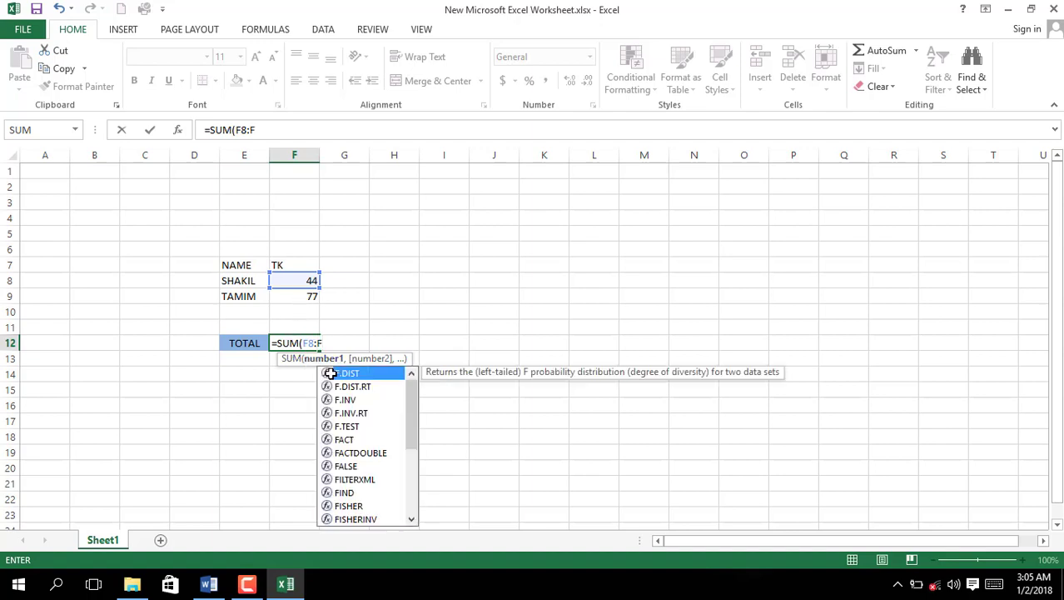
type("9")
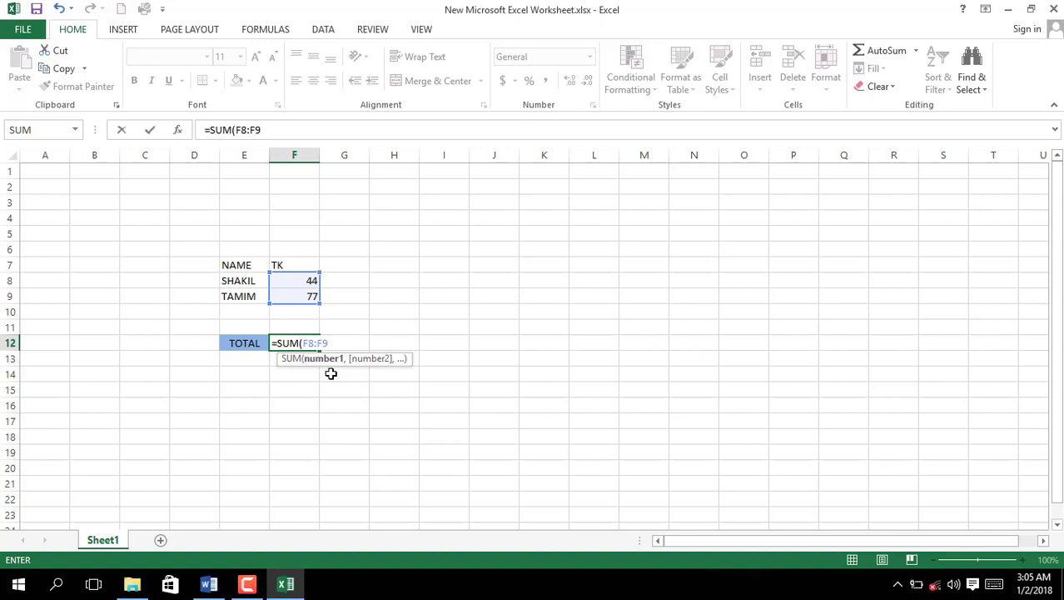
type(")")
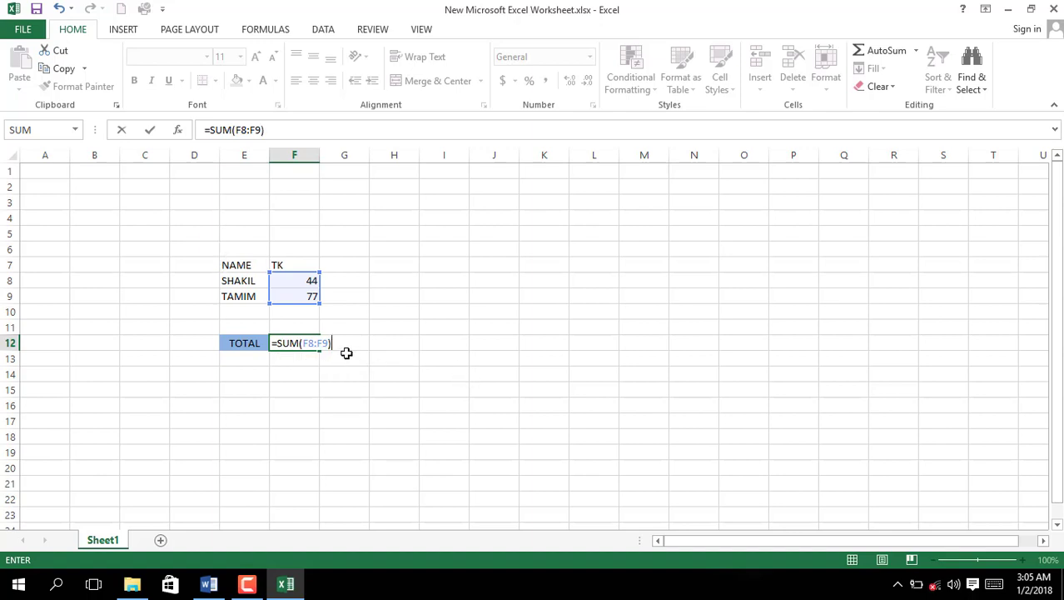
key("Return")
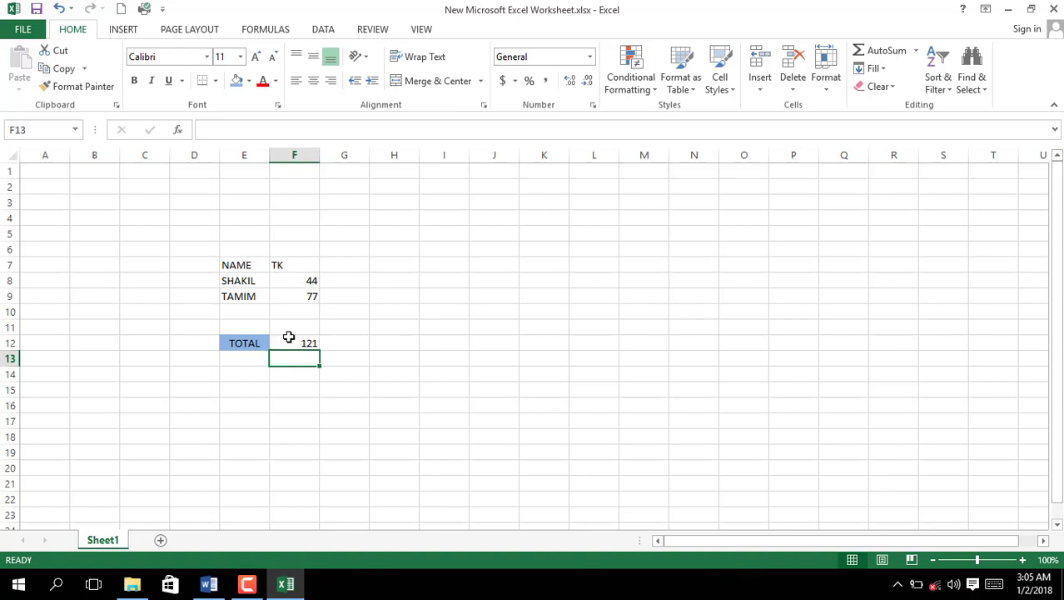
left_click(292, 341)
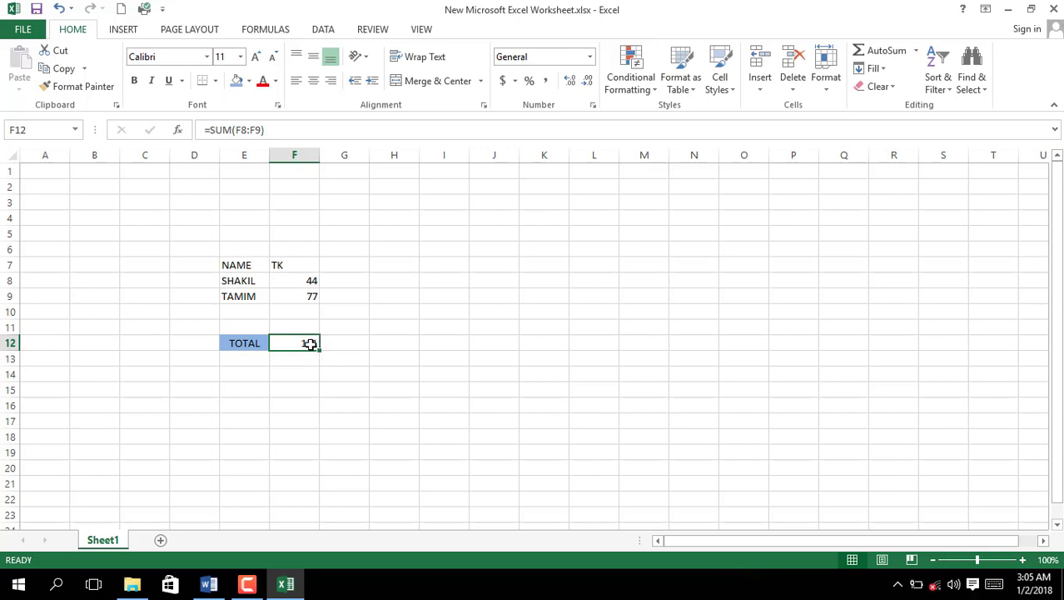
Step: Delete the =SUM(F8:F9) formula from F12, leaving the TOTAL cell blank
double_click(309, 345)
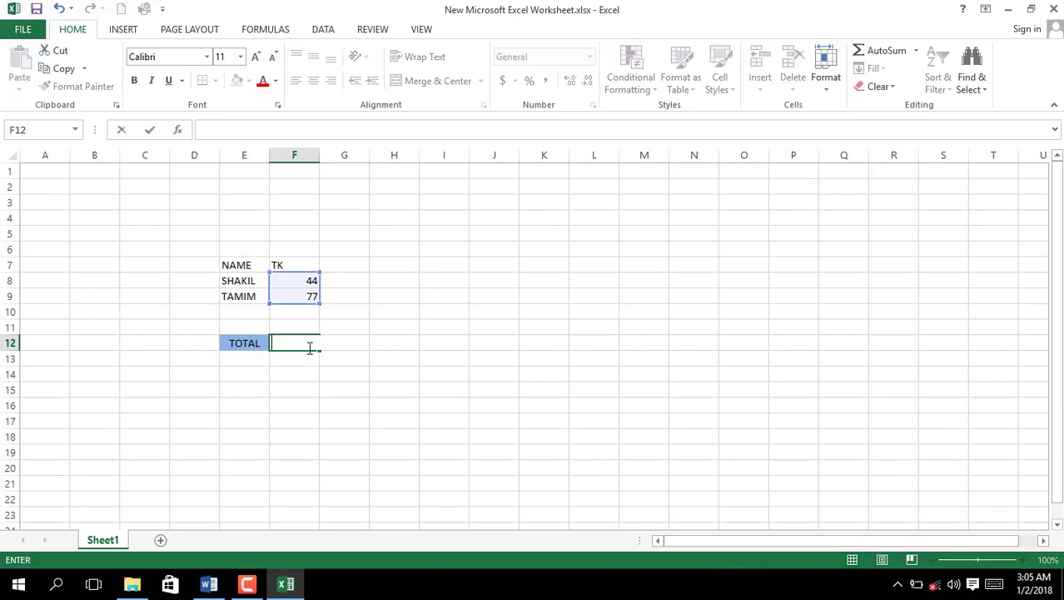
left_click(303, 328)
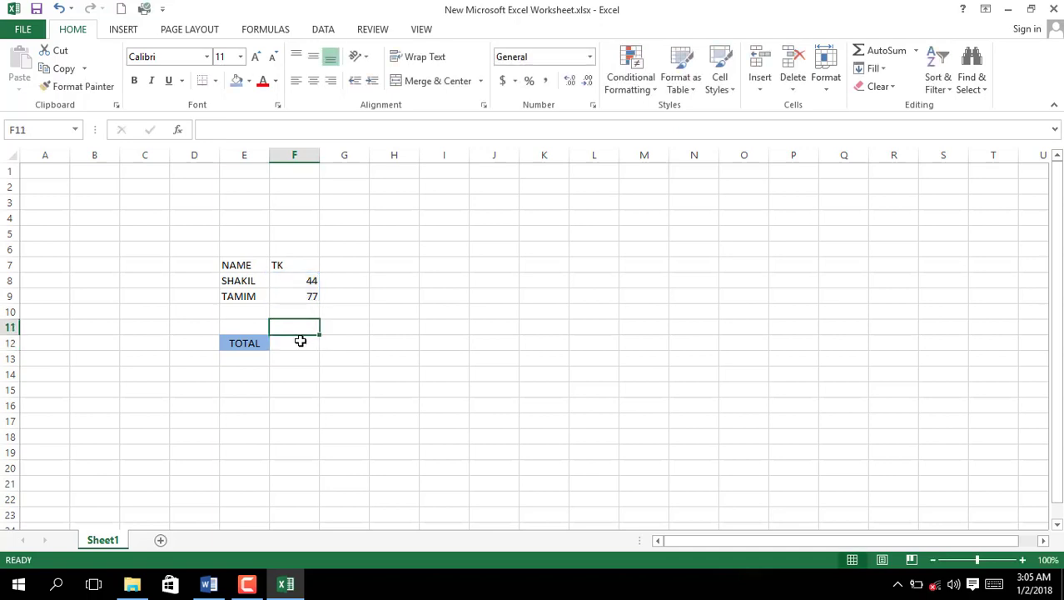
left_click(301, 344)
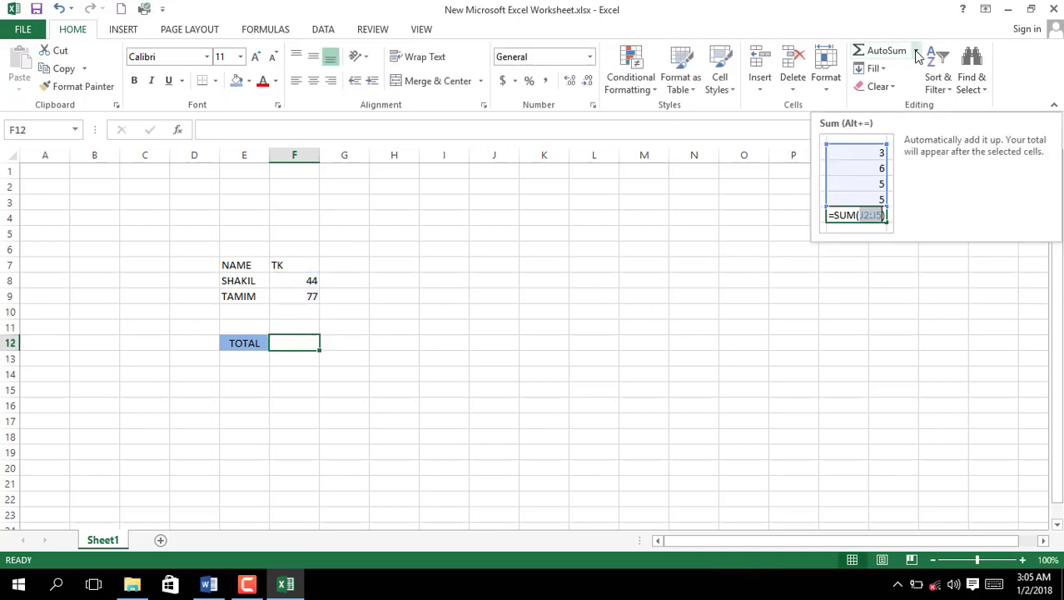
left_click(917, 54)
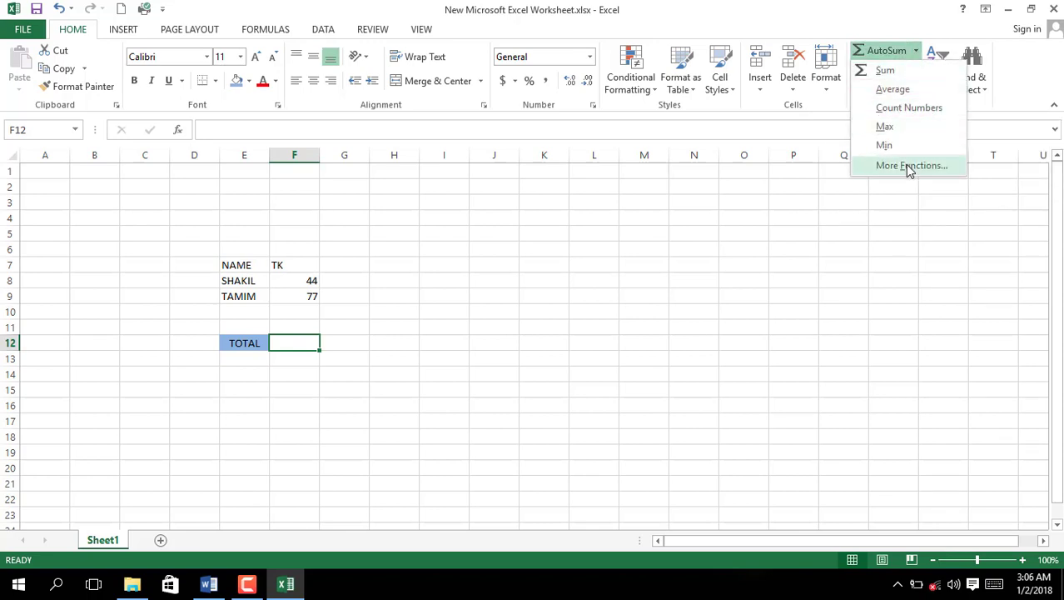
Step: Insert an AutoSum over F8:F9 in F12, restoring the 121 total
left_click(917, 53)
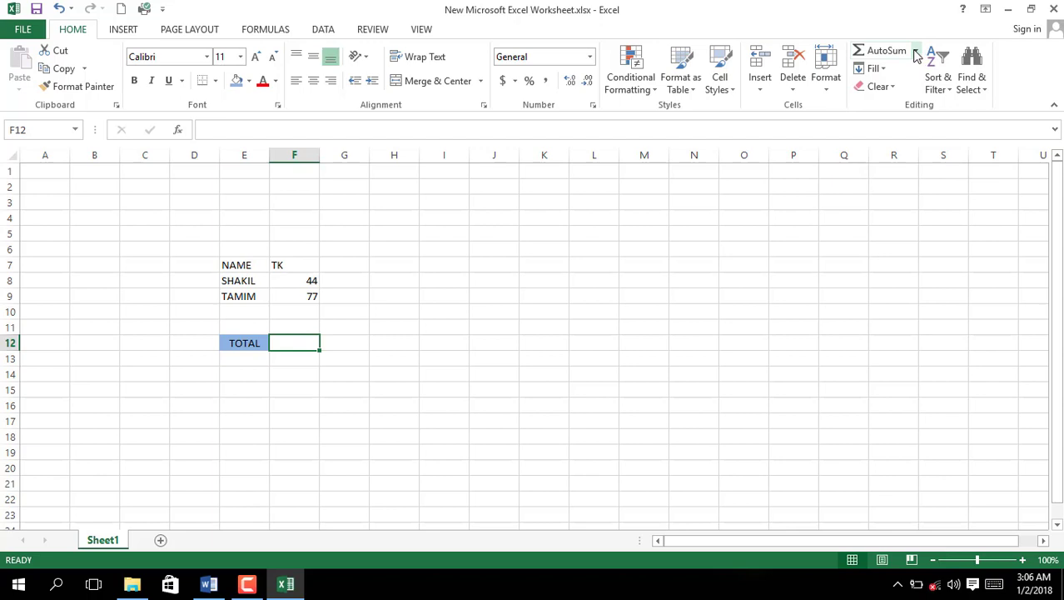
left_click(891, 53)
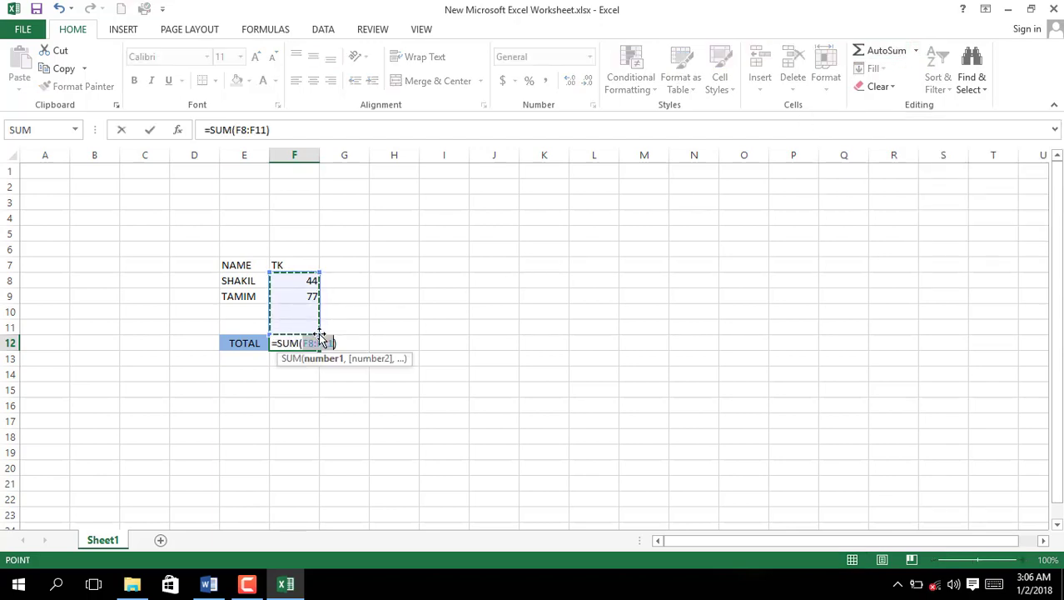
left_click(297, 280)
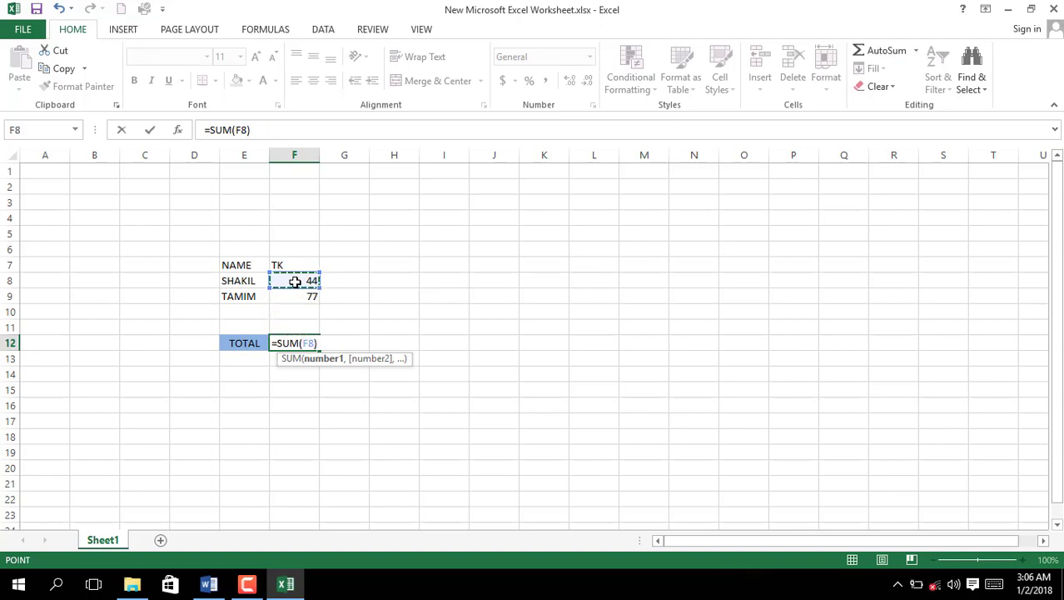
left_click_drag(296, 283, 297, 287)
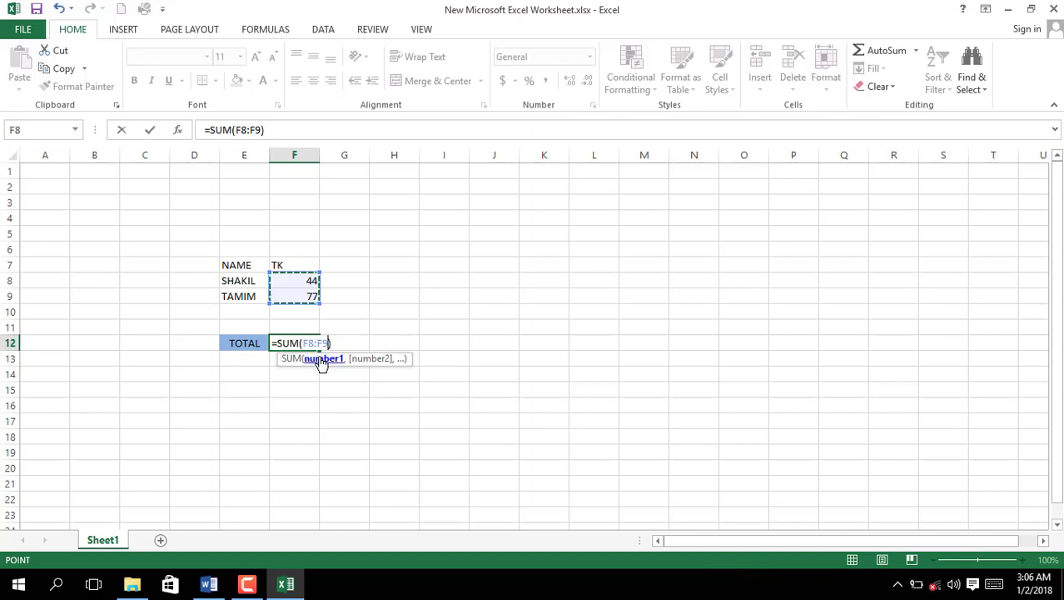
key("Return")
left_click(308, 344)
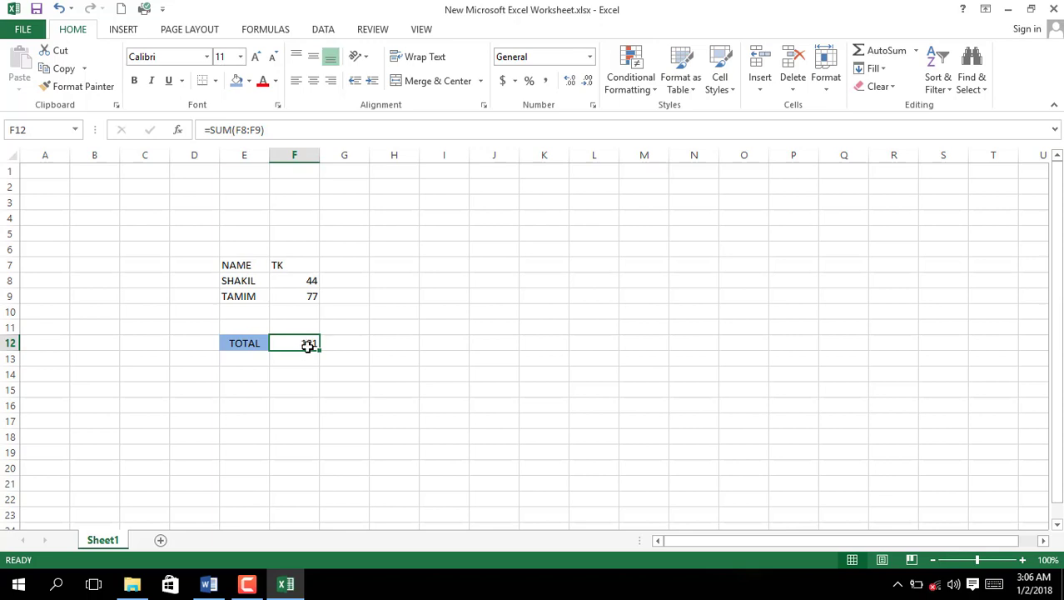
Step: Clear the second name and its 77 from row 9, and enter 20 in G8
left_click(305, 297)
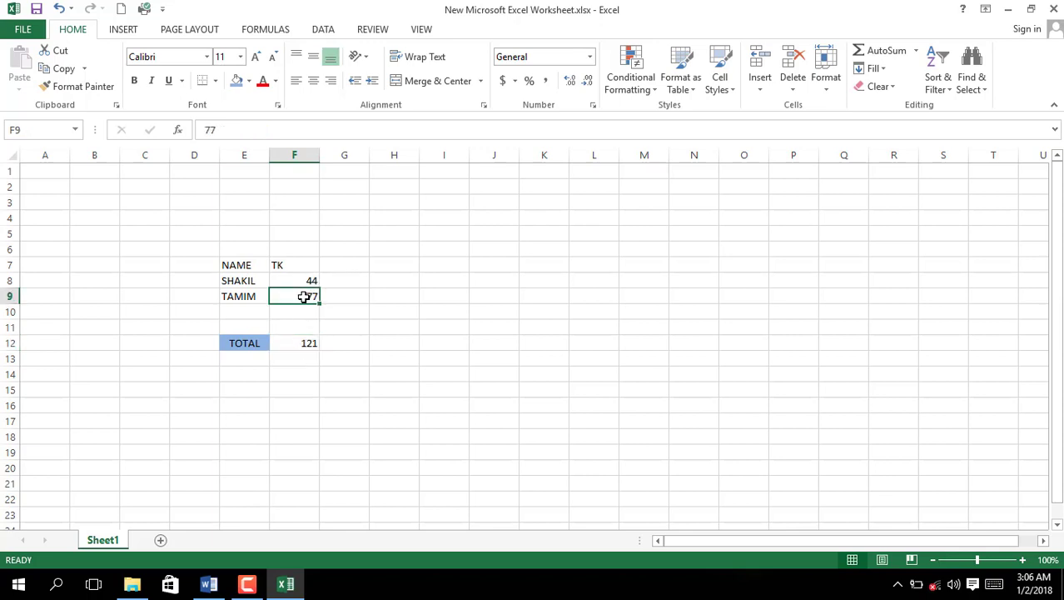
left_click_drag(254, 295, 292, 296)
key("Delete")
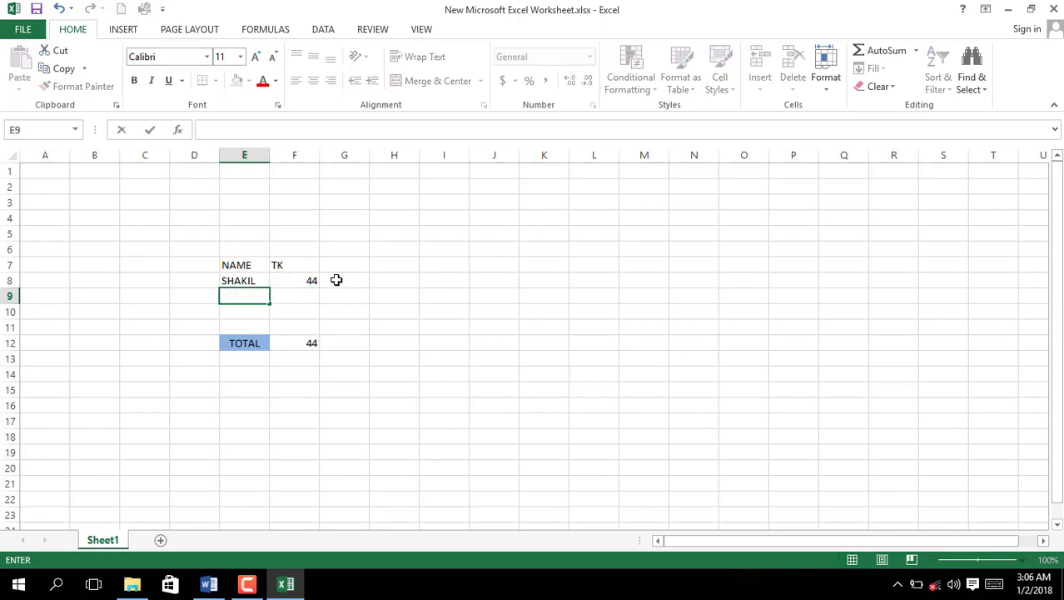
left_click(329, 282)
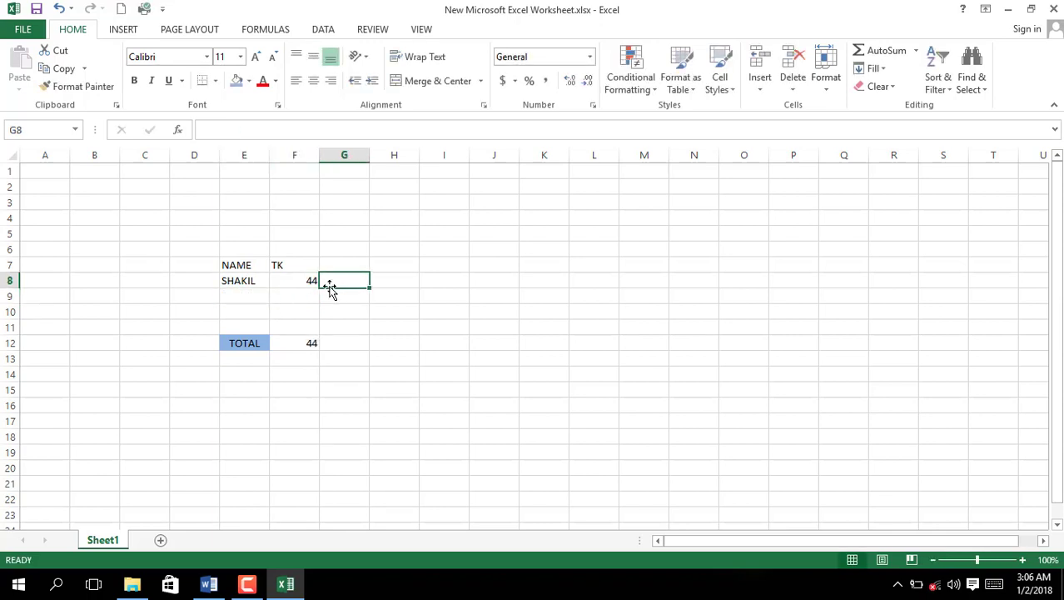
type("20")
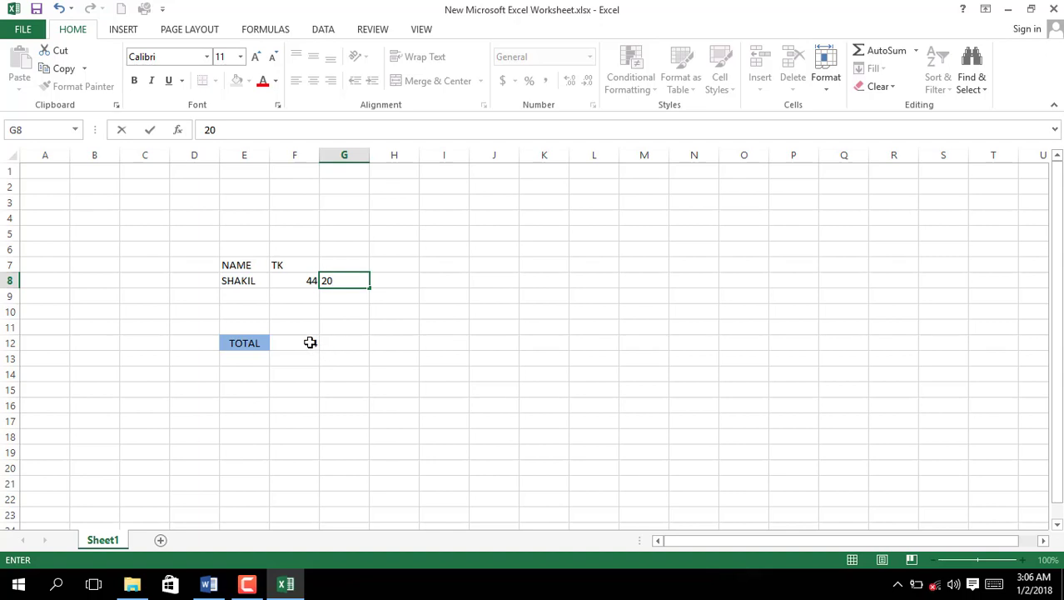
Step: Clear the TOTAL formula from F12, leaving it empty
left_click(310, 341)
key("BackSpace")
left_click(338, 283)
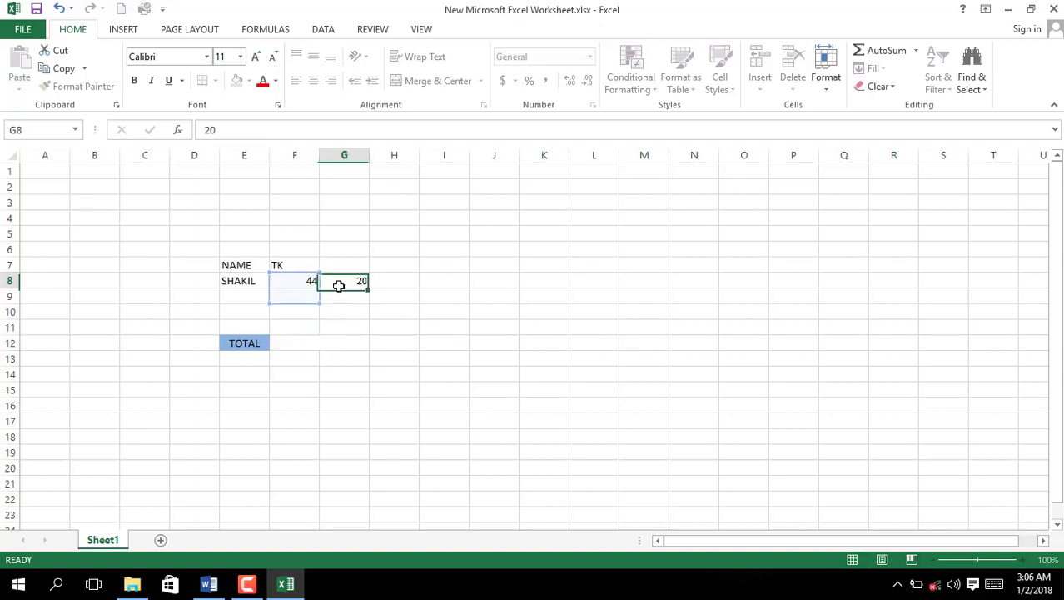
left_click(395, 282)
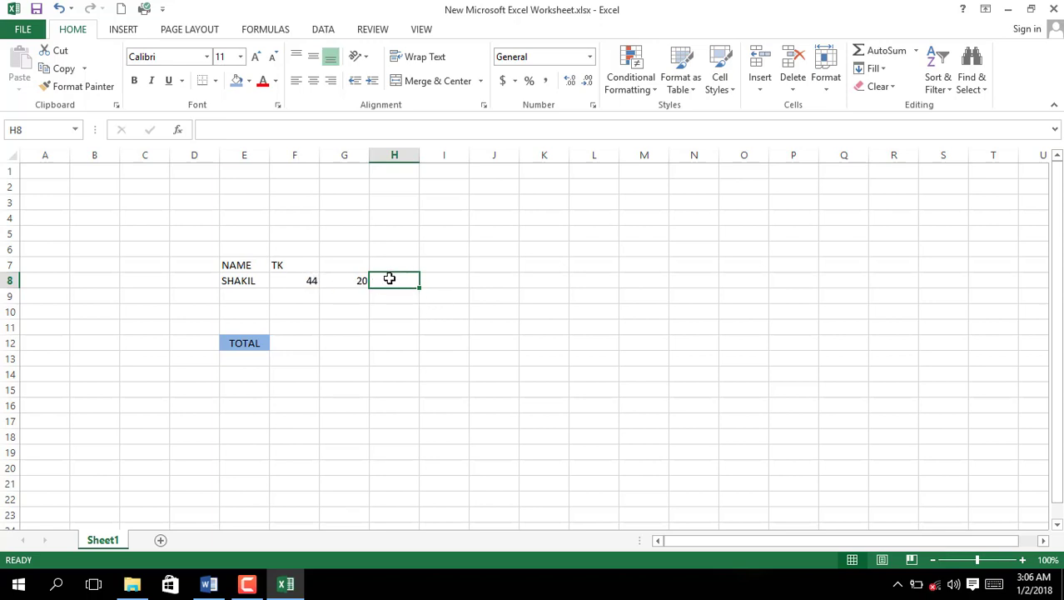
Step: Enter =F8-G8 in H8 to get 24, then open the formula to clear it
type("=")
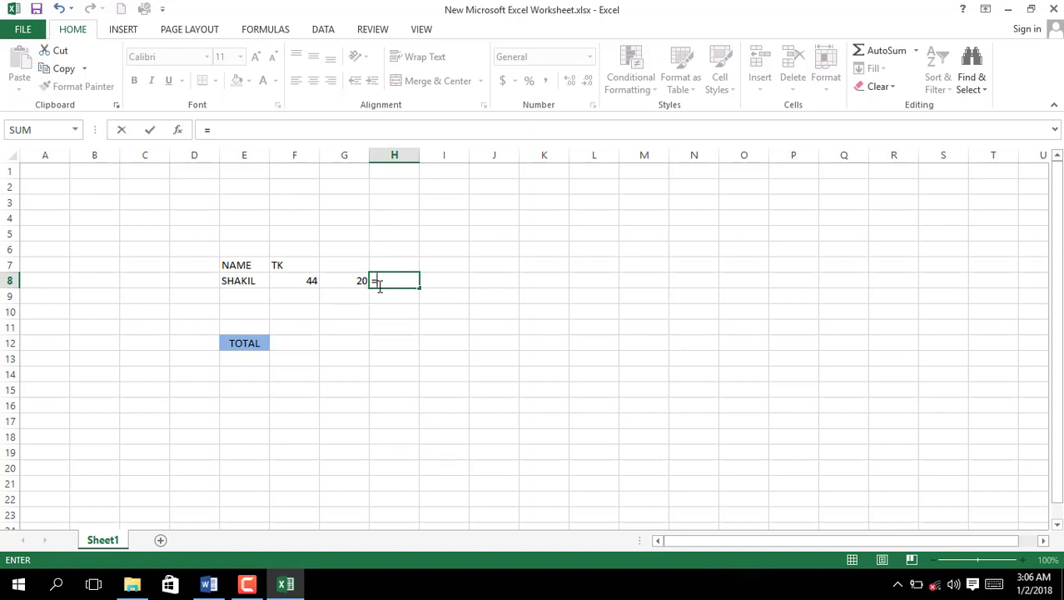
left_click(298, 281)
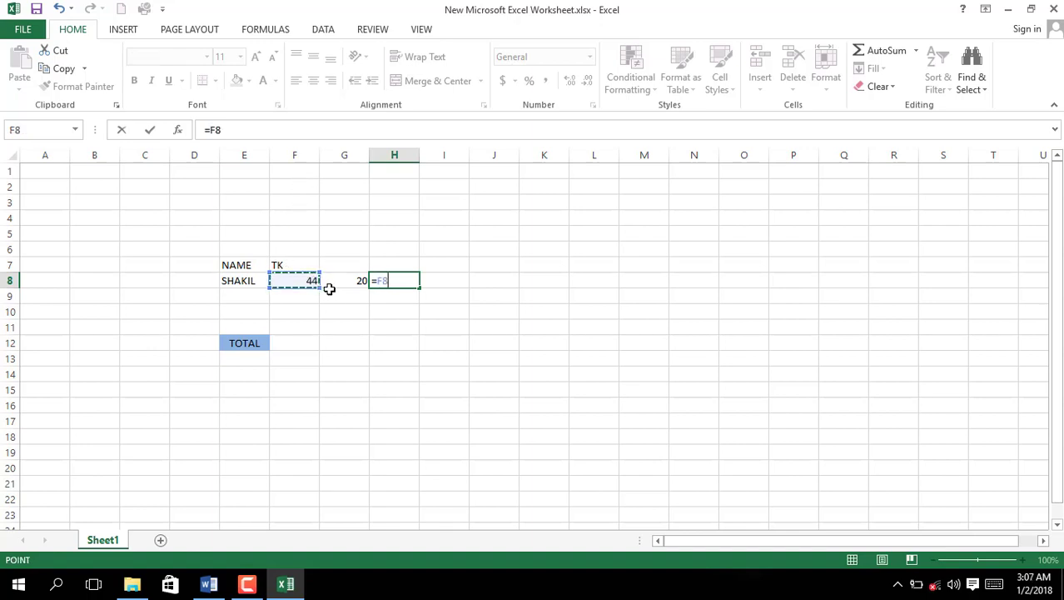
type("-")
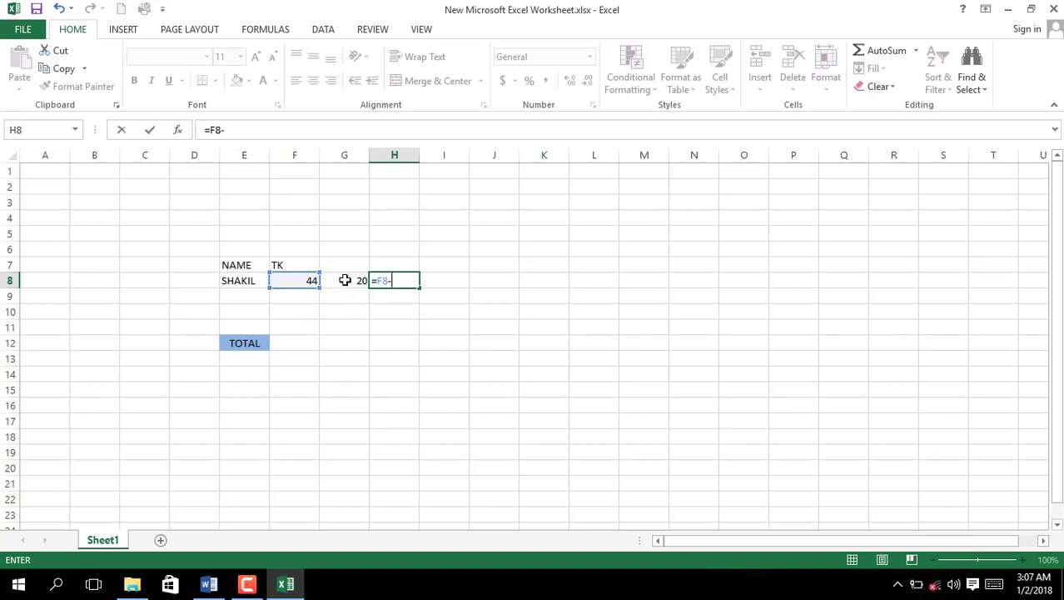
left_click(345, 280)
key("Return")
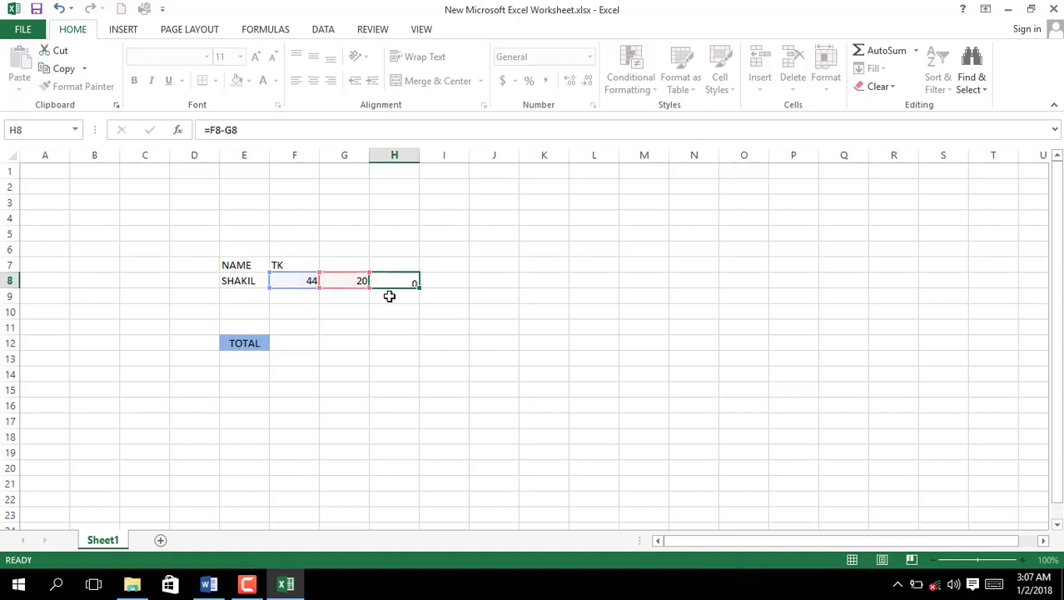
left_click(394, 279)
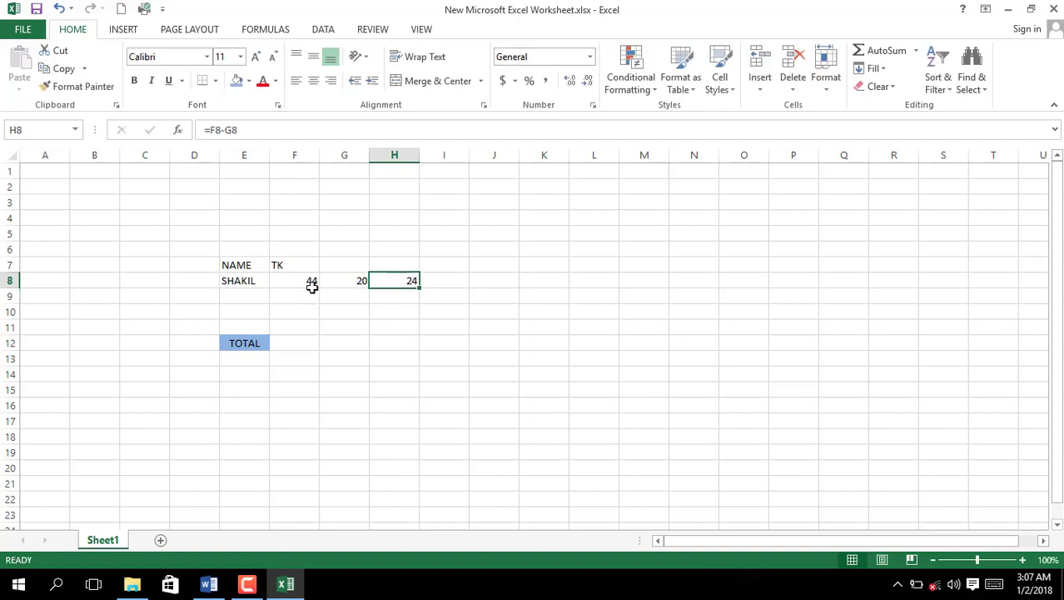
double_click(401, 279)
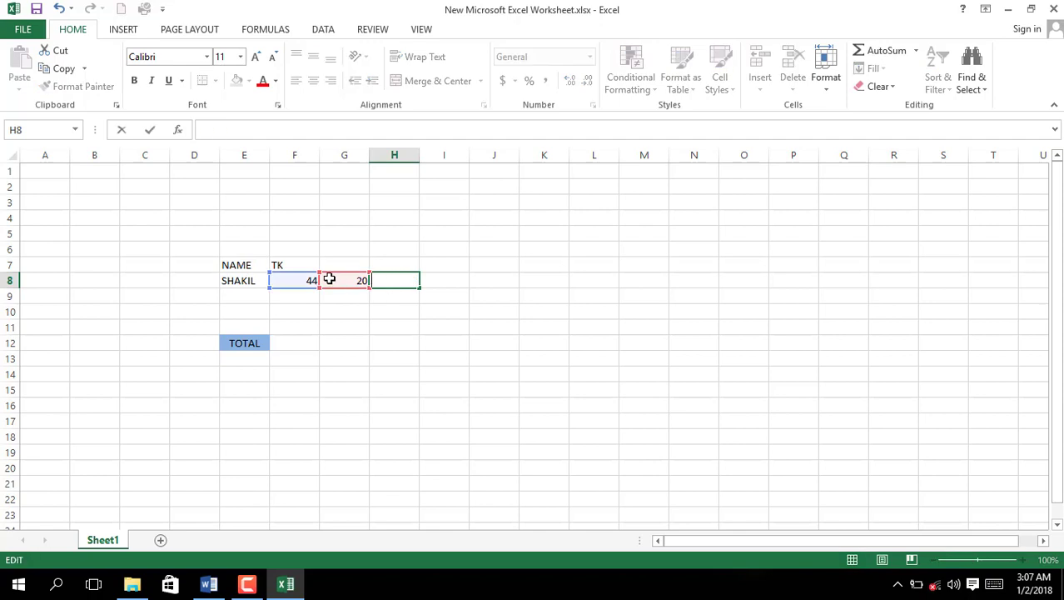
Step: Enter =F8*G8 in H8 to get 880, then clear H8 again
key("Escape")
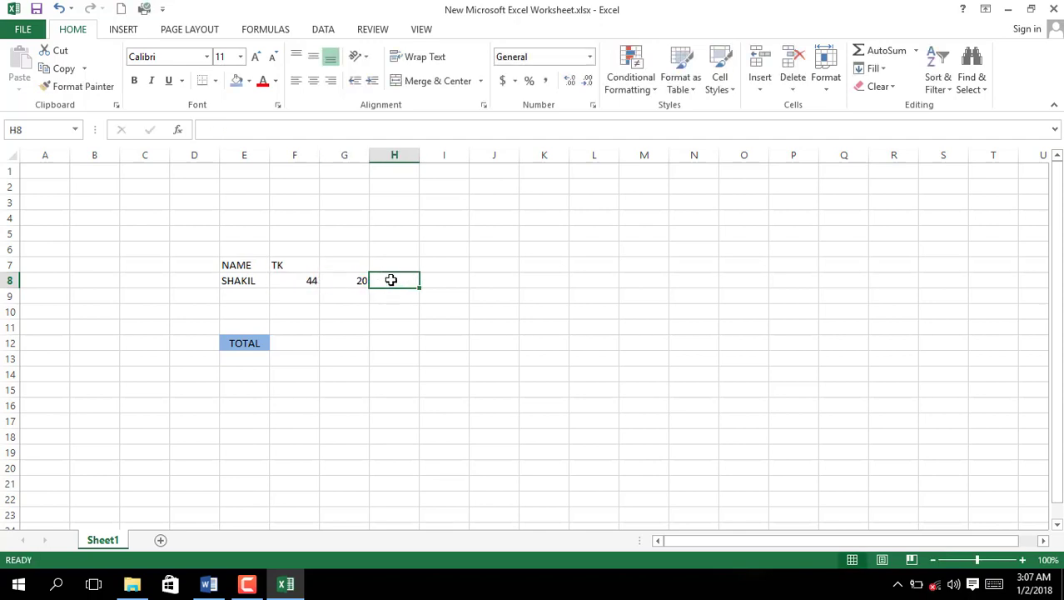
type("=")
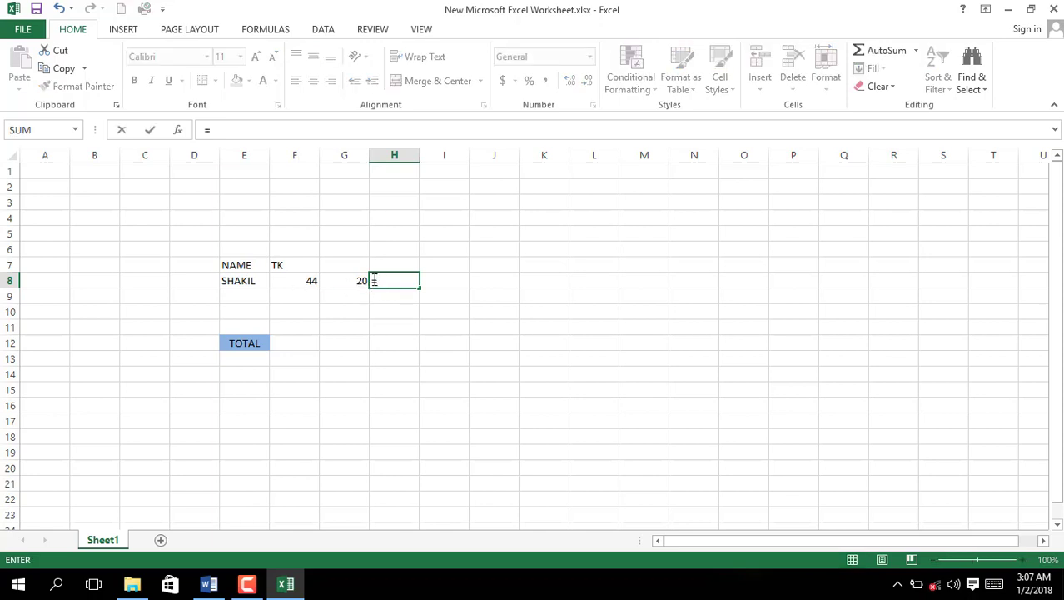
left_click(295, 281)
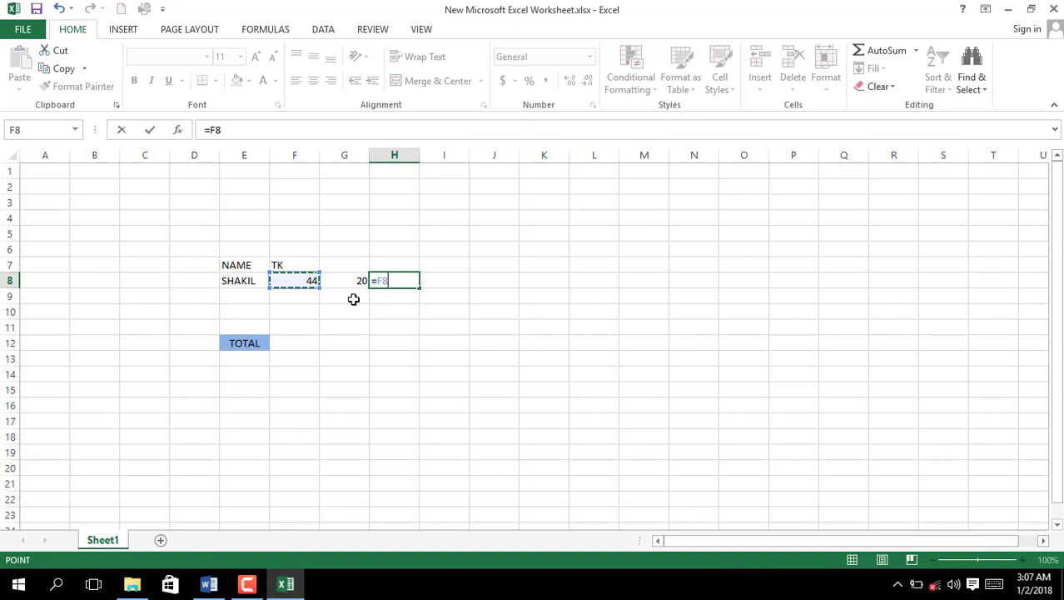
type("*")
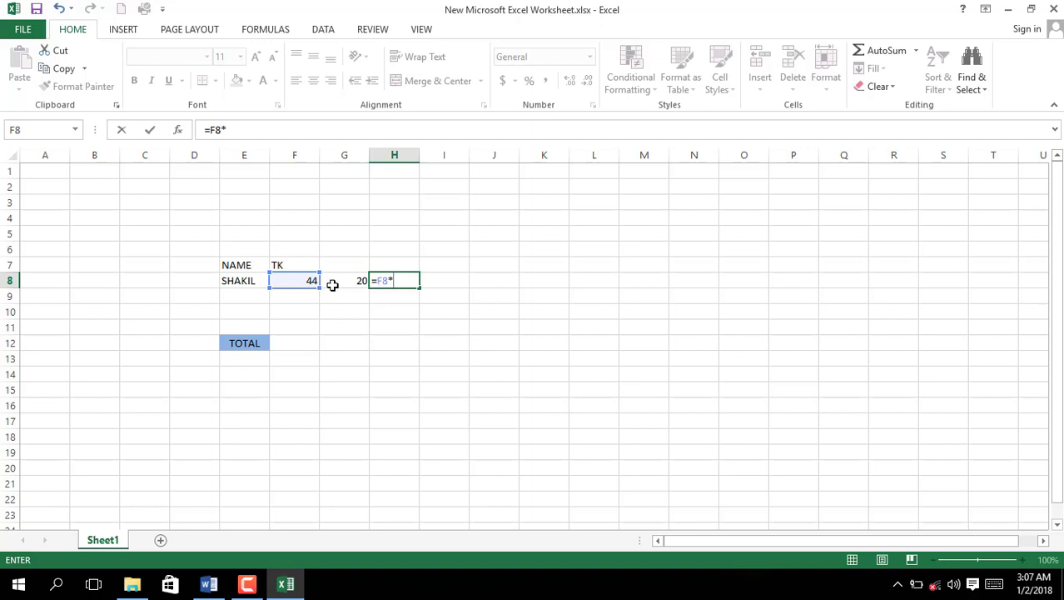
left_click(343, 280)
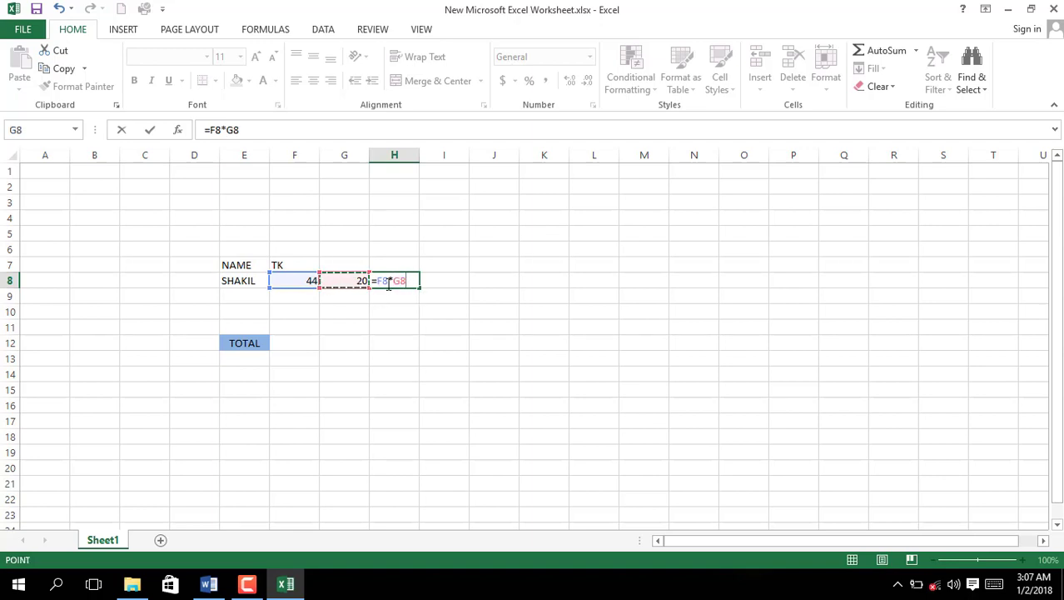
key("Return")
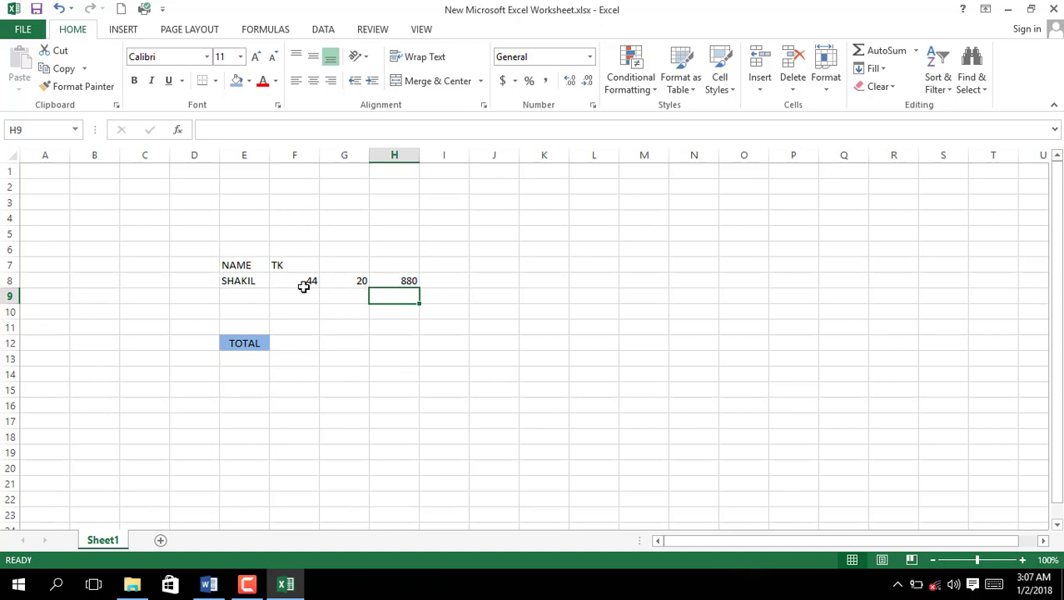
left_click(406, 281)
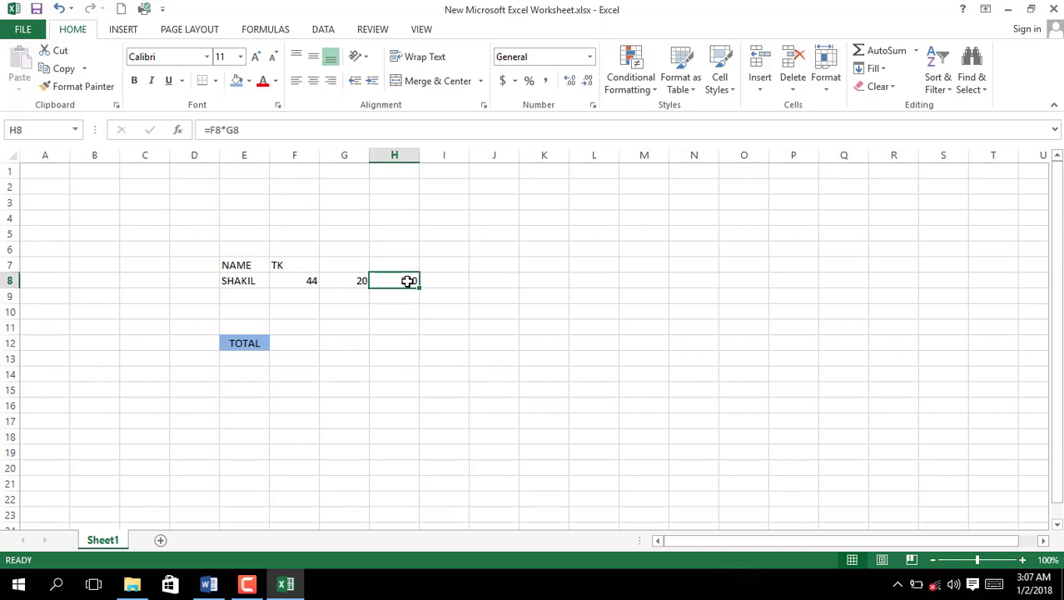
double_click(408, 281)
left_click(380, 296)
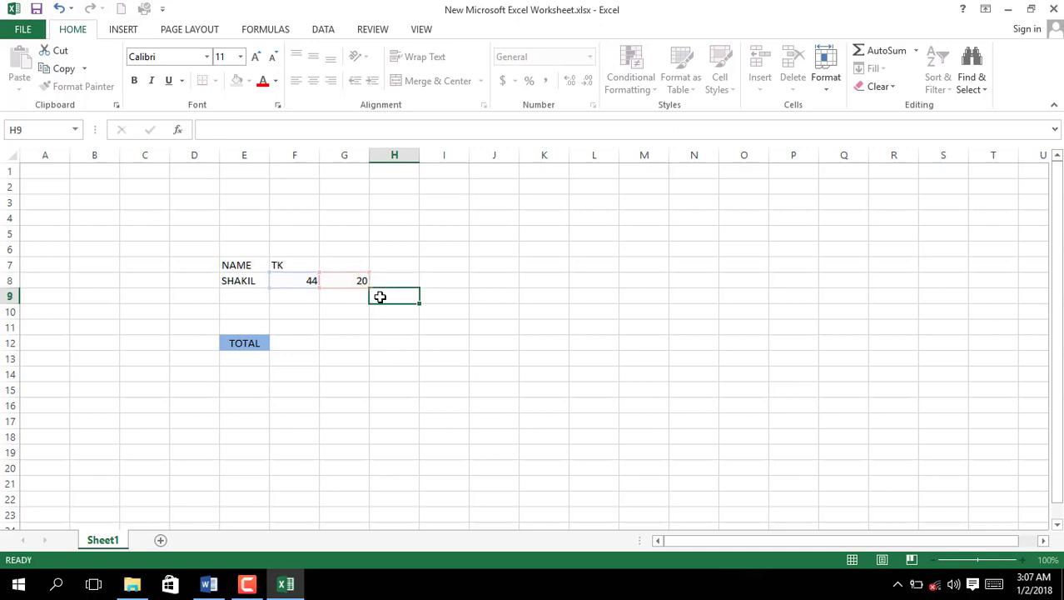
Step: Enter =F8/G8 in J15 to get 2.2, then undo it with Ctrl+Z
left_click(372, 286)
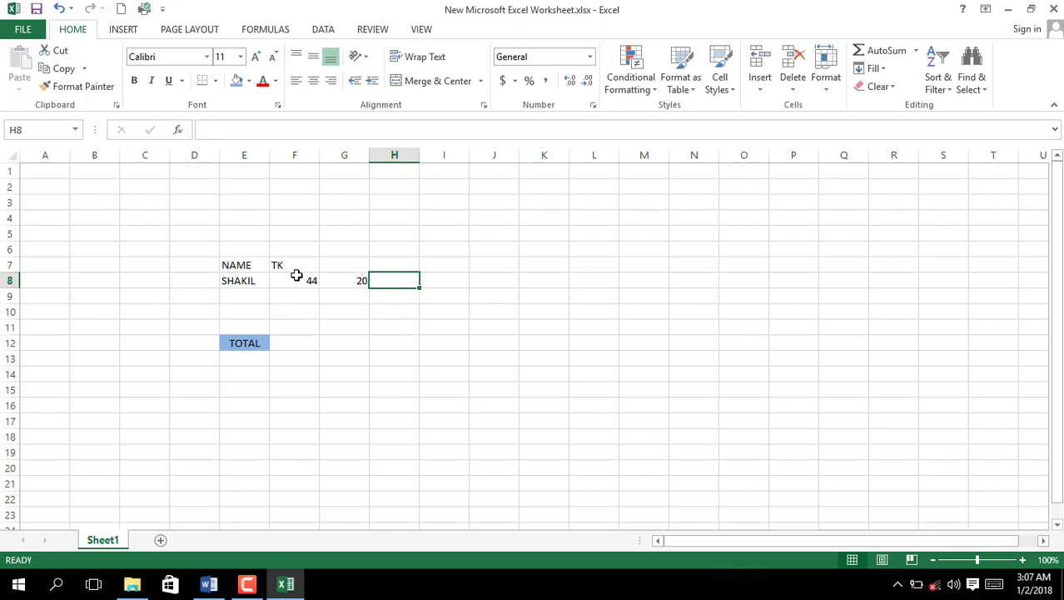
left_click(827, 395)
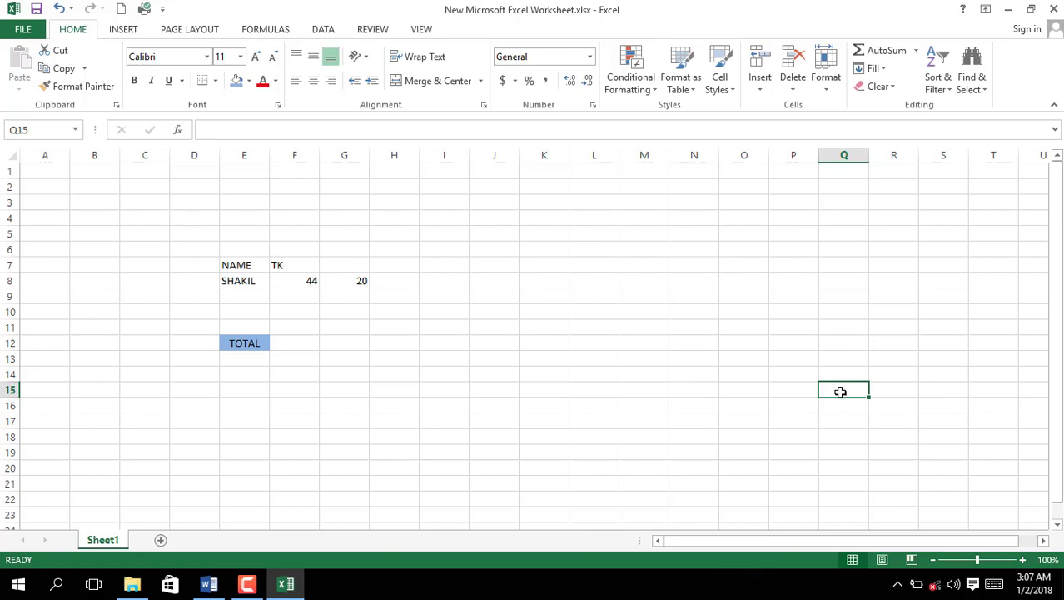
left_click(500, 387)
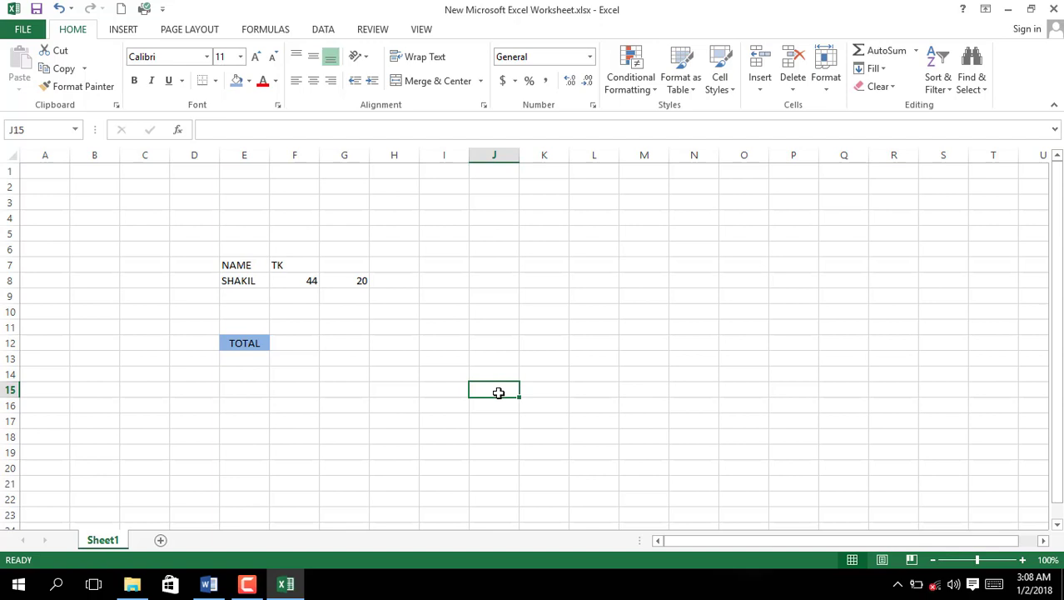
type("=")
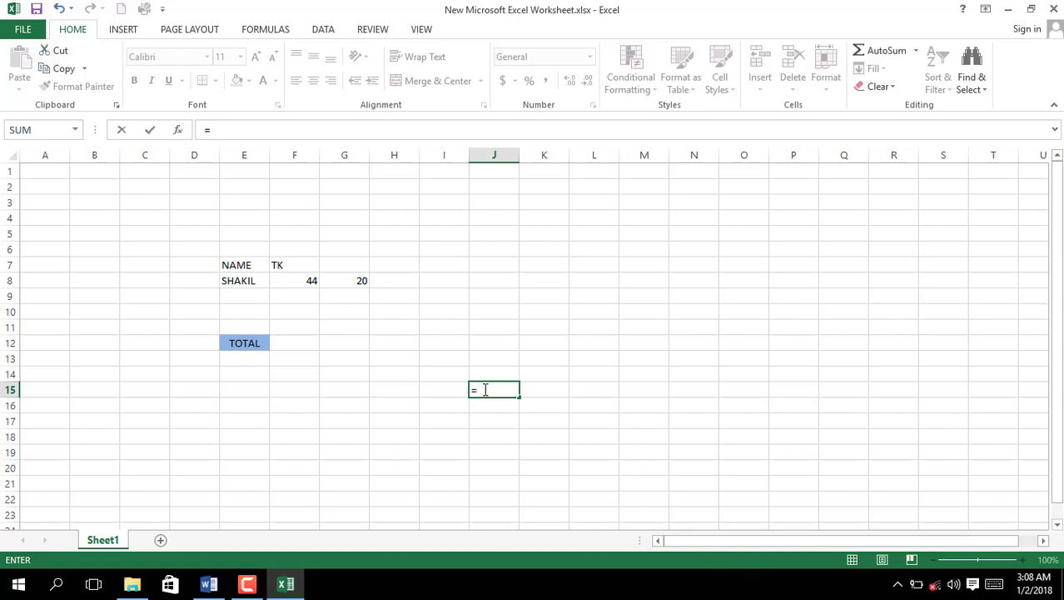
left_click(308, 286)
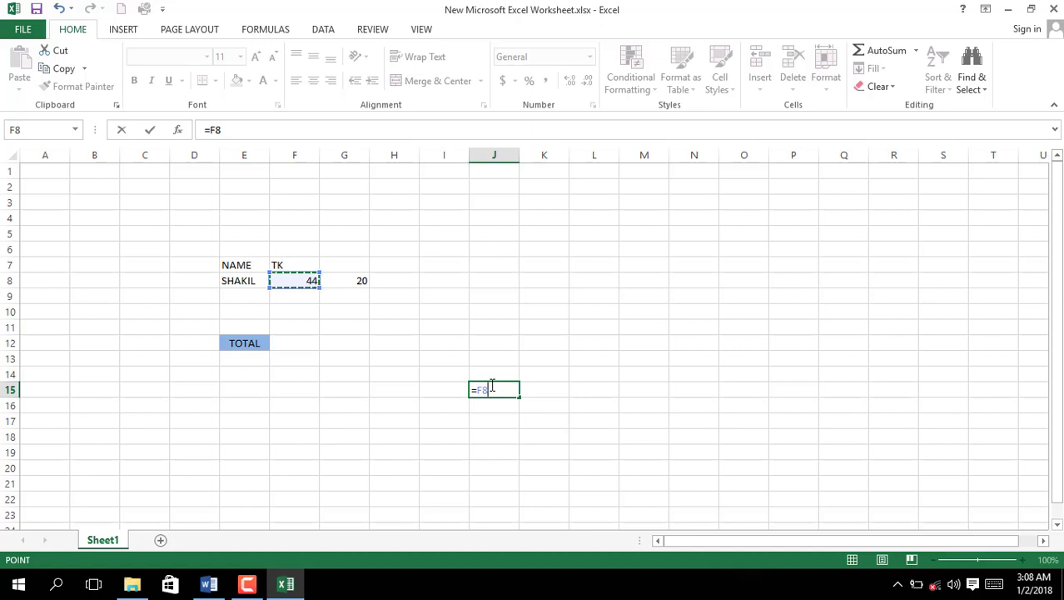
type("/")
left_click(361, 282)
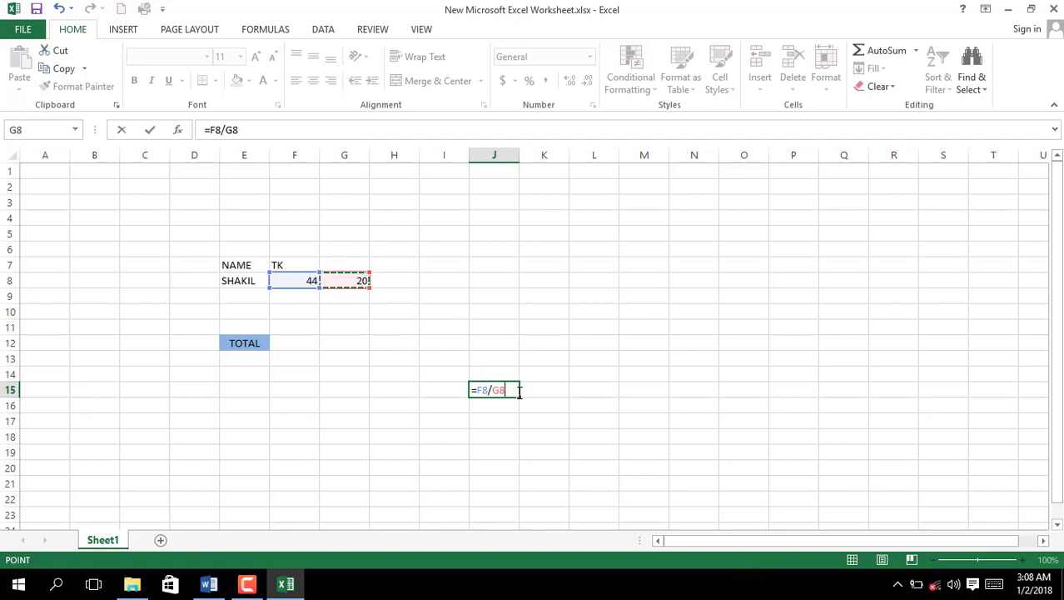
key("Return")
left_click(490, 384)
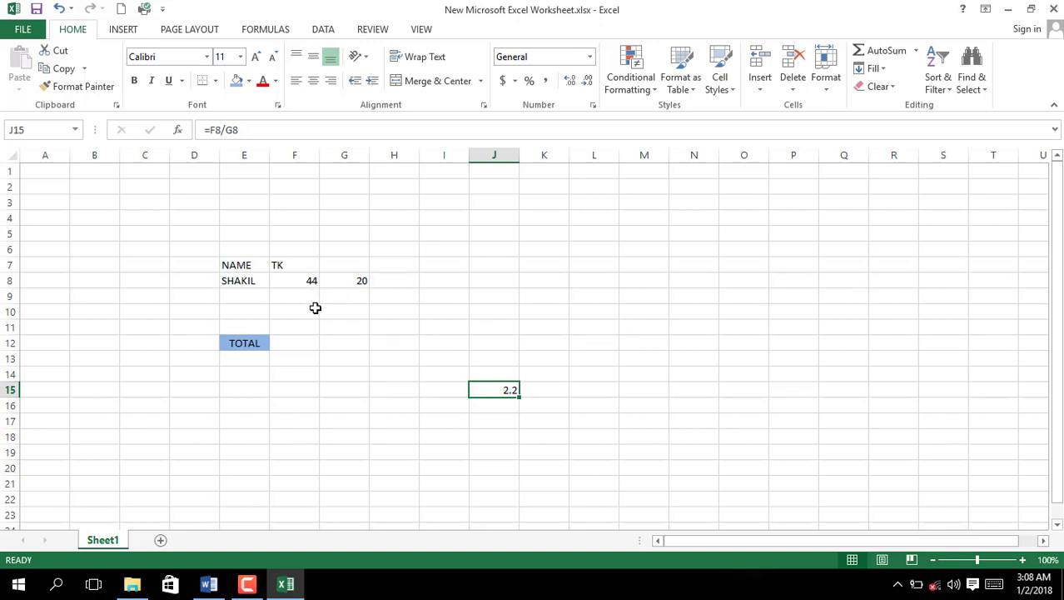
key("ctrl+z")
Step: Undo back to the 44/77 table and clear the SUM formula from F12
key("ctrl+z")
key("ctrl+z")
key("ctrl+z")
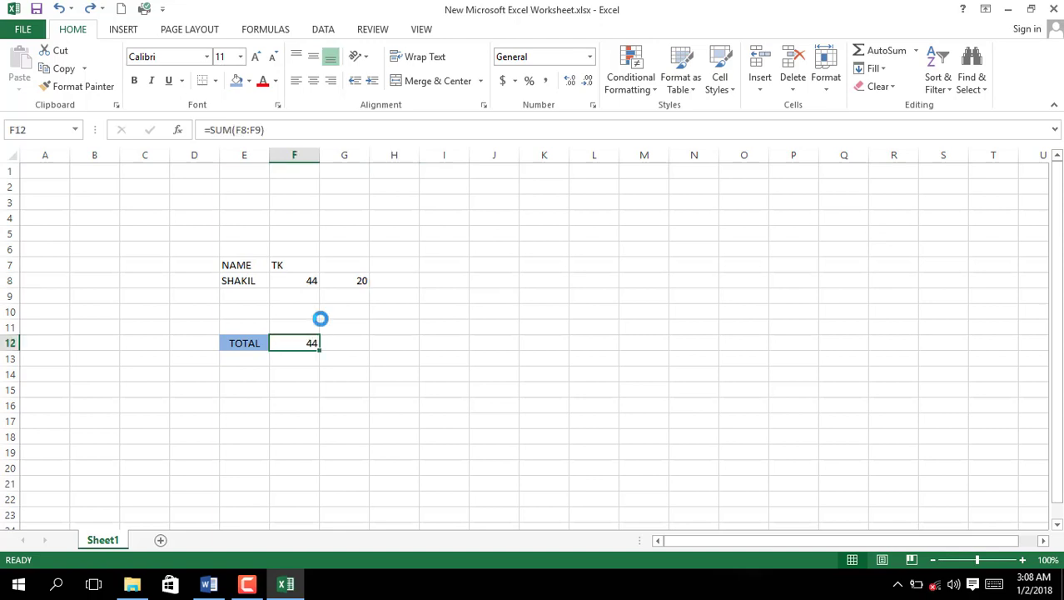
key("ctrl+z")
key("ctrl+z")
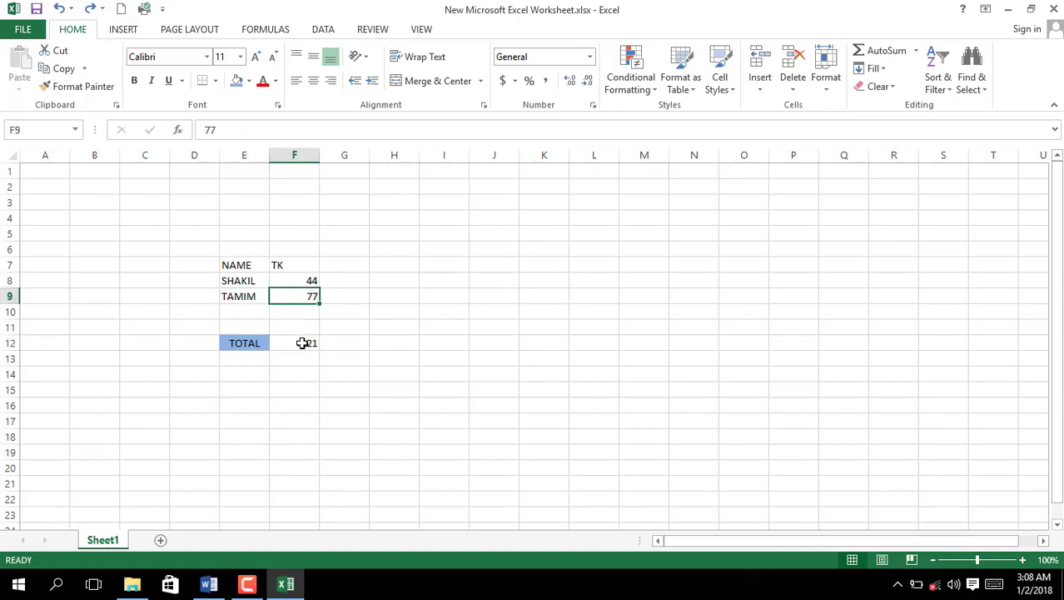
left_click(302, 343)
key("BackSpace")
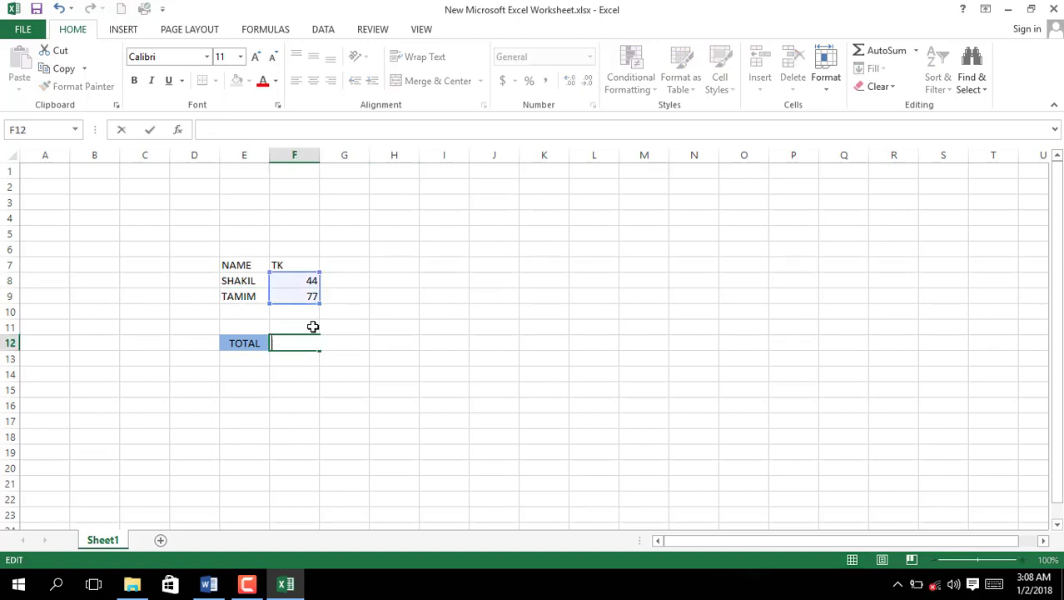
left_click(305, 342)
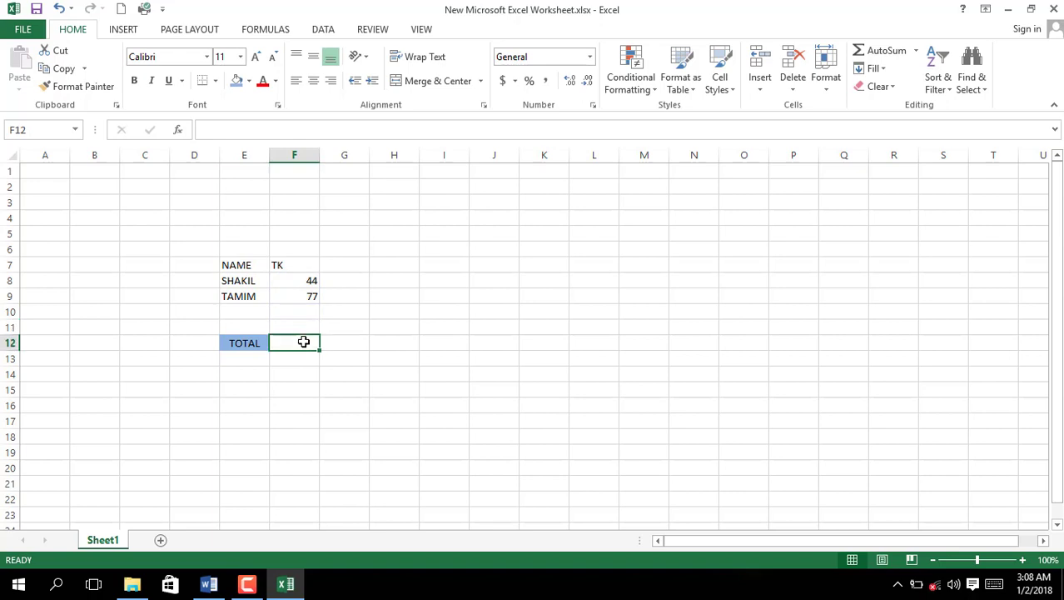
Step: Try an AutoSum Average in F12 over column M, then abandon it, leaving F12 empty
left_click(917, 53)
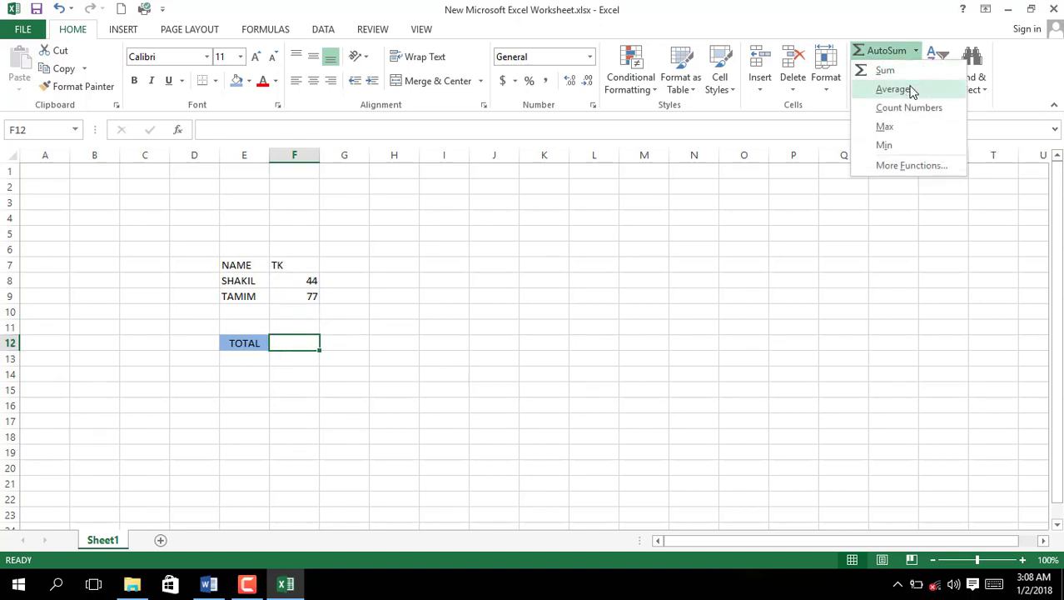
left_click(912, 93)
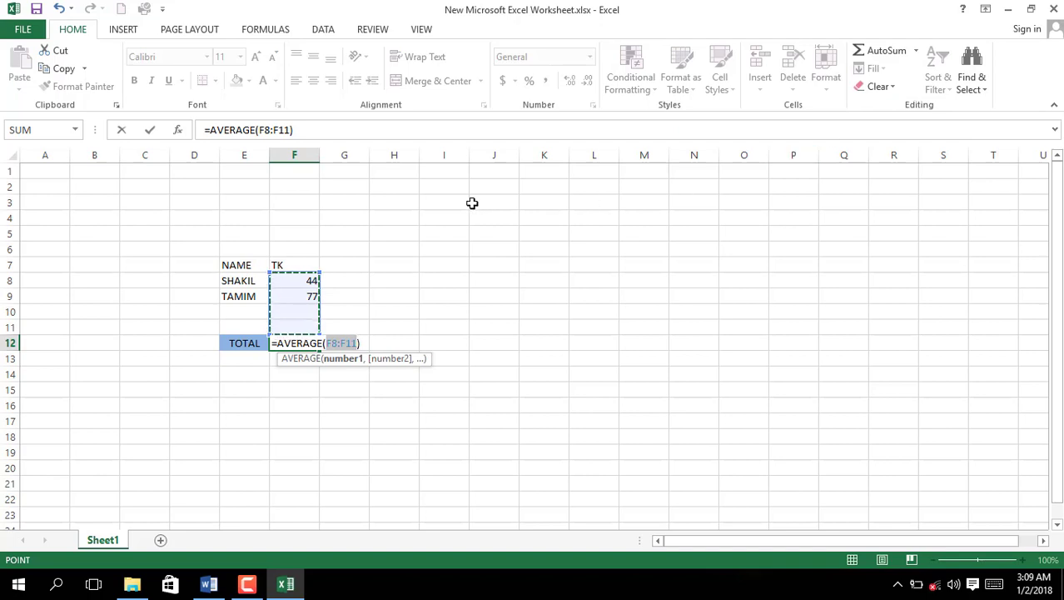
left_click(642, 283)
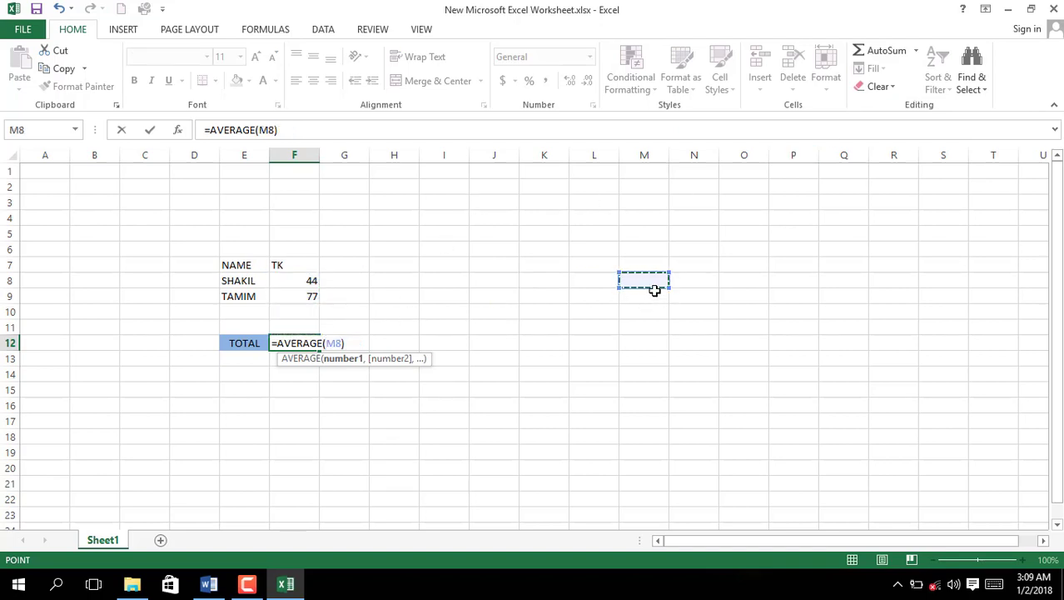
left_click_drag(657, 279, 656, 406)
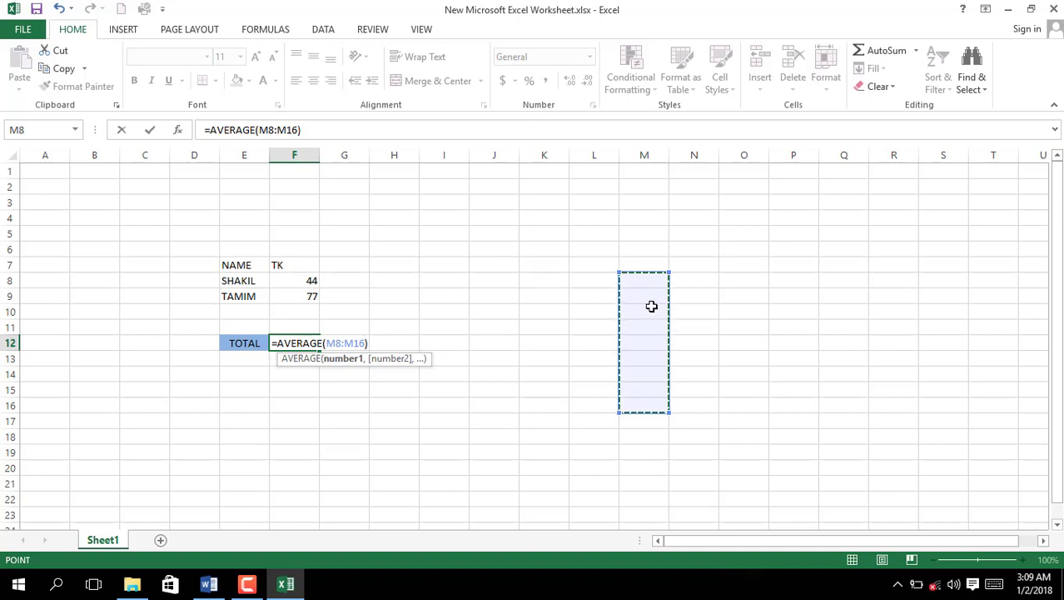
left_click(649, 281)
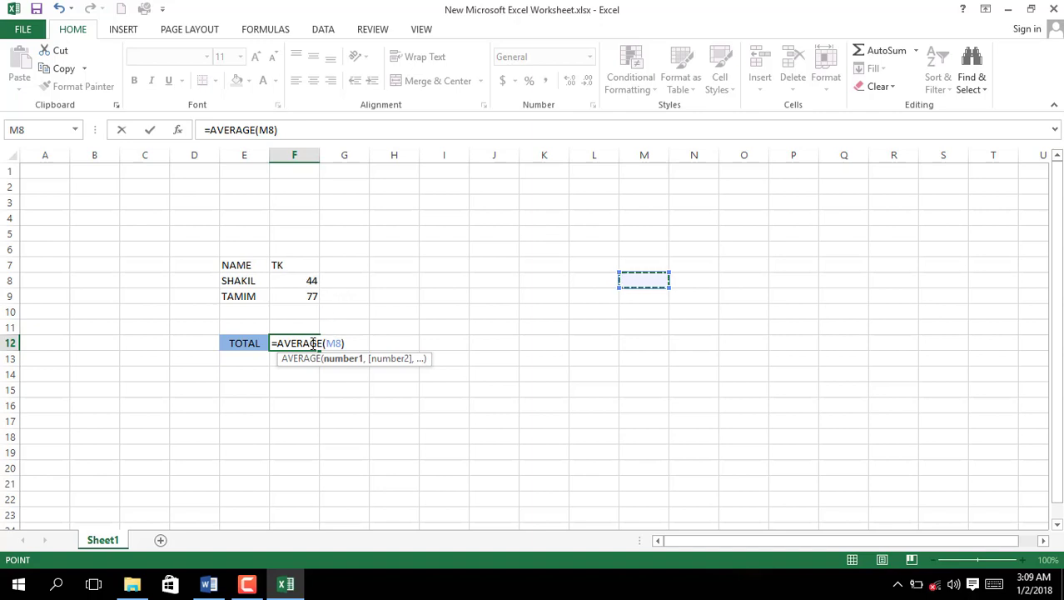
key("BackSpace")
key("BackSpace")
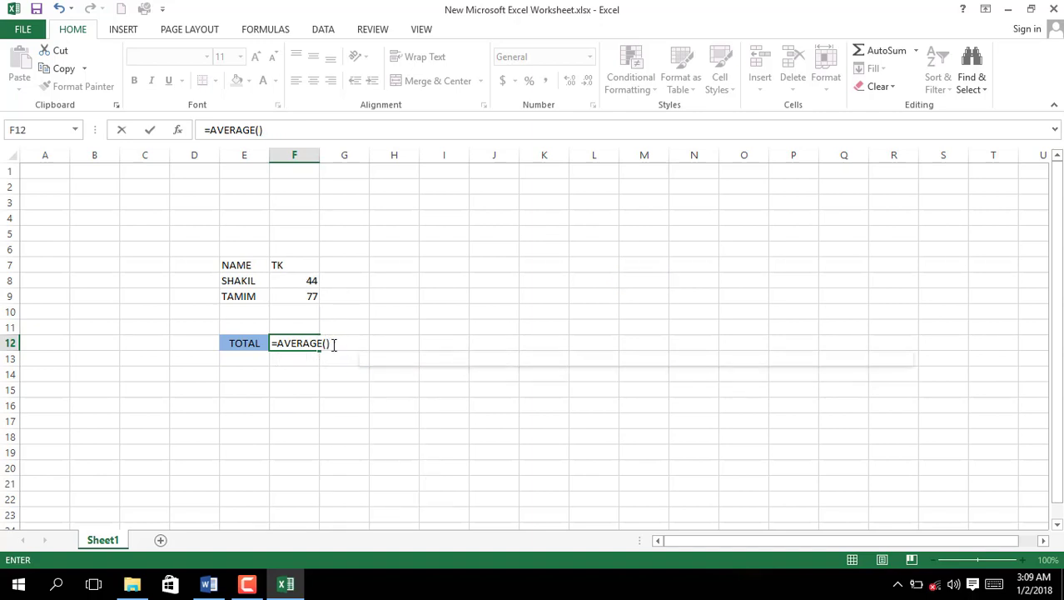
key("BackSpace")
key("BackSpace")
left_click(294, 343)
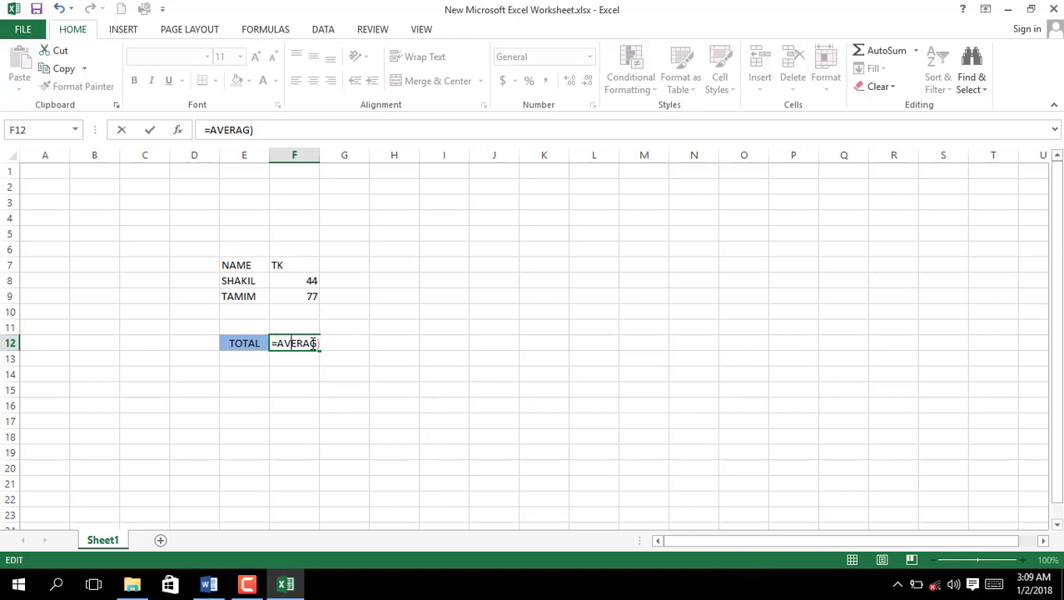
key("BackSpace")
key("BackSpace")
key("BackSpace")
key("BackSpace")
key("BackSpace")
key("BackSpace")
key("BackSpace")
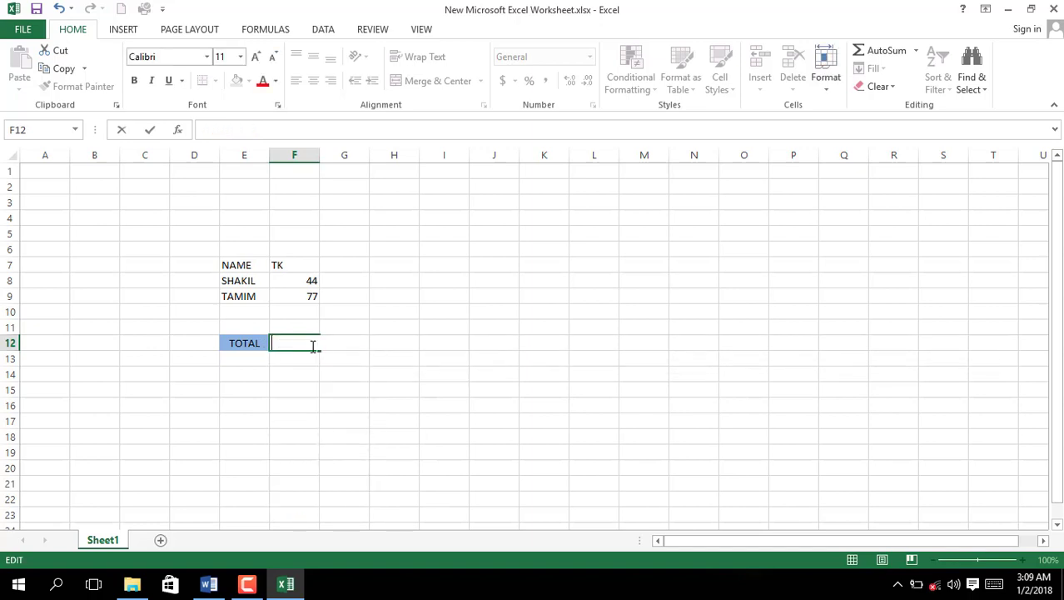
left_click(302, 348)
left_click(297, 359)
Step: Put =AVERAGE(F8:F9) in F12 so it shows 60.5, then clear the cell again
left_click(301, 344)
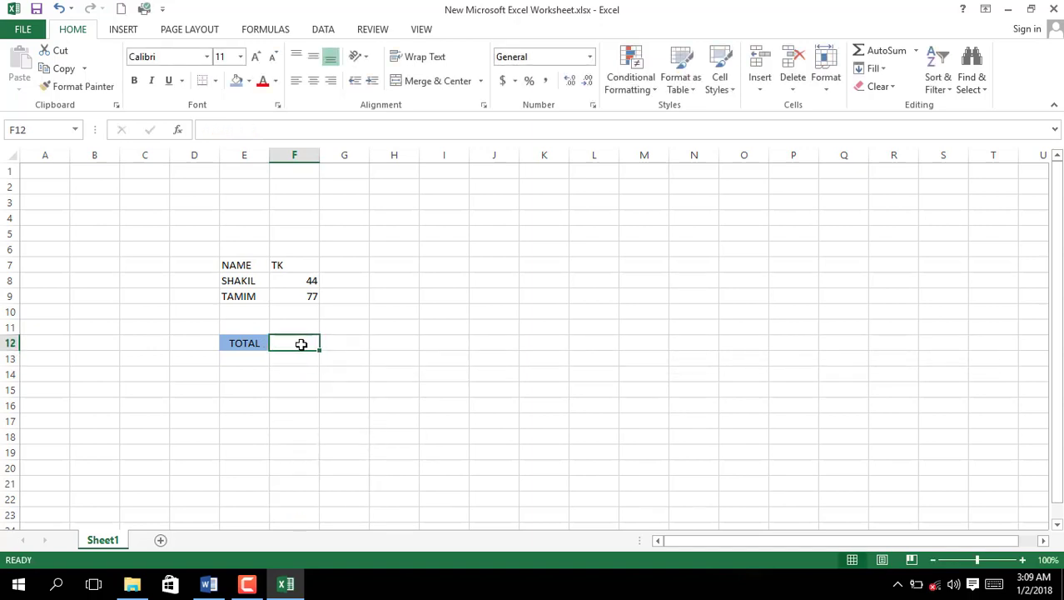
left_click(916, 51)
left_click(901, 88)
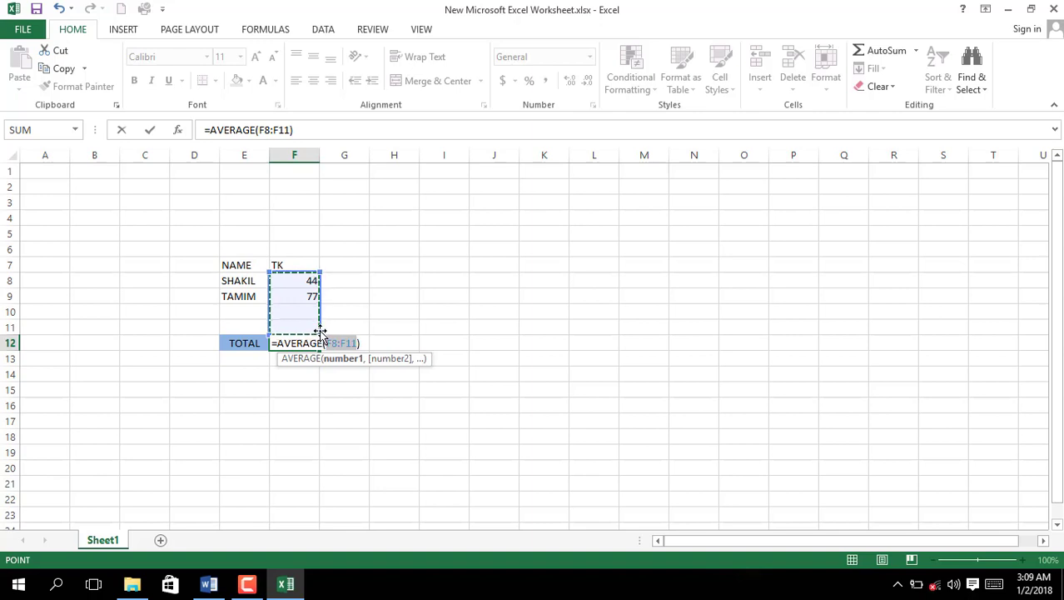
left_click(312, 282)
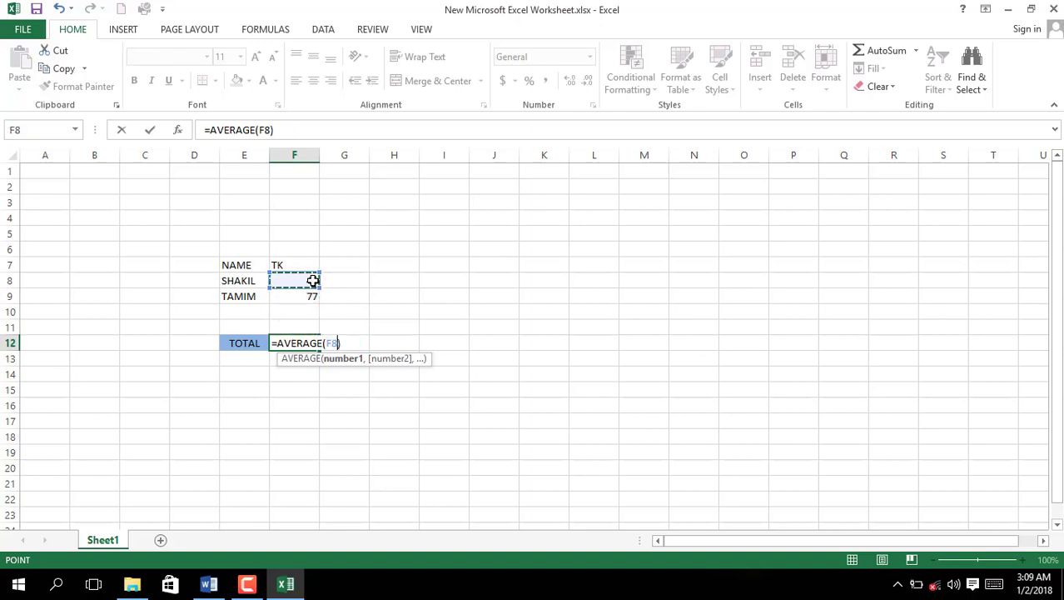
left_click_drag(310, 285, 310, 296)
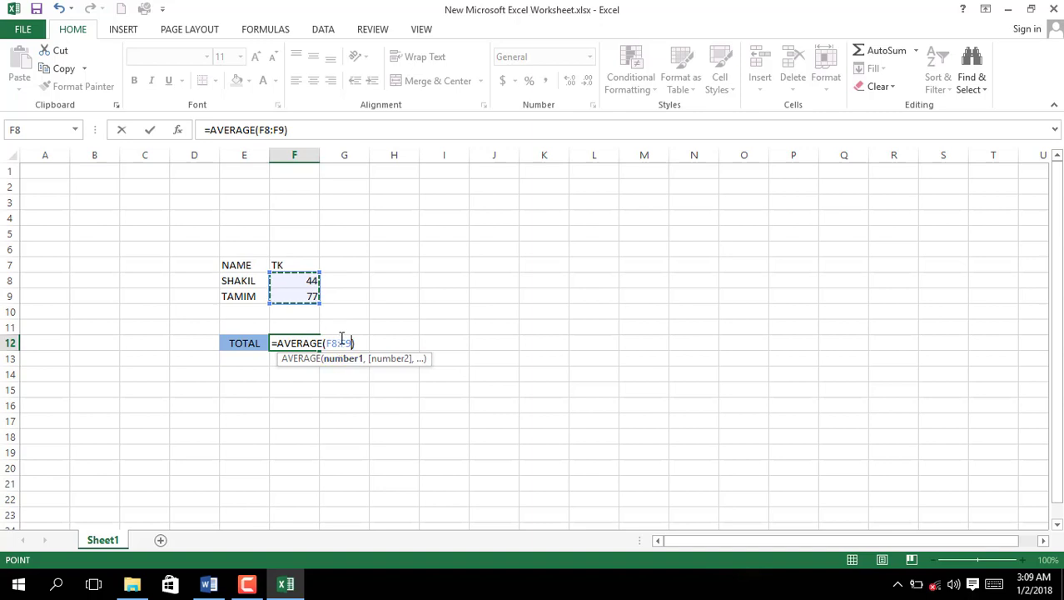
key("Return")
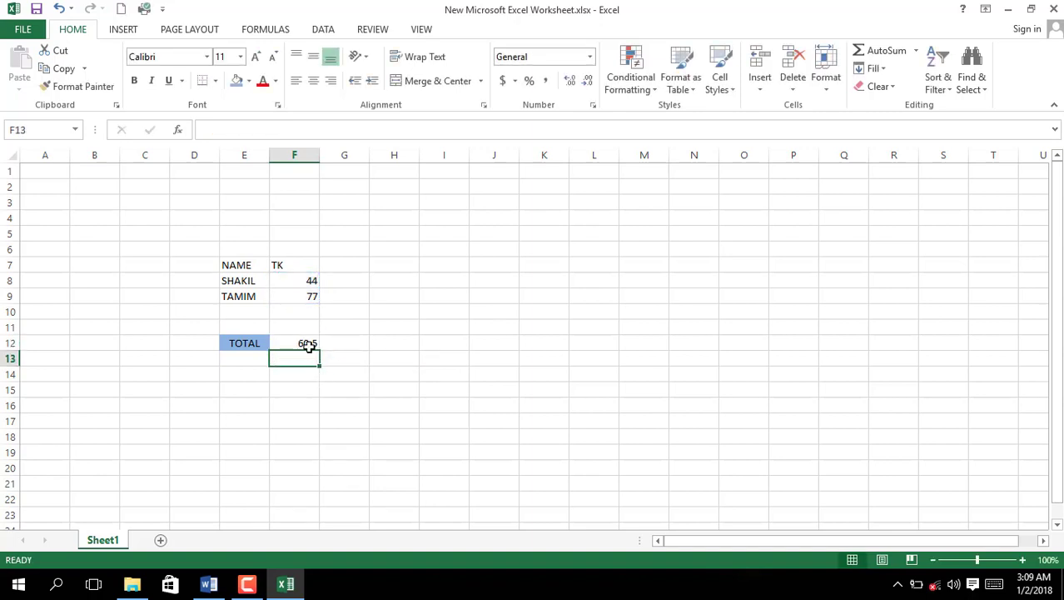
left_click(314, 344)
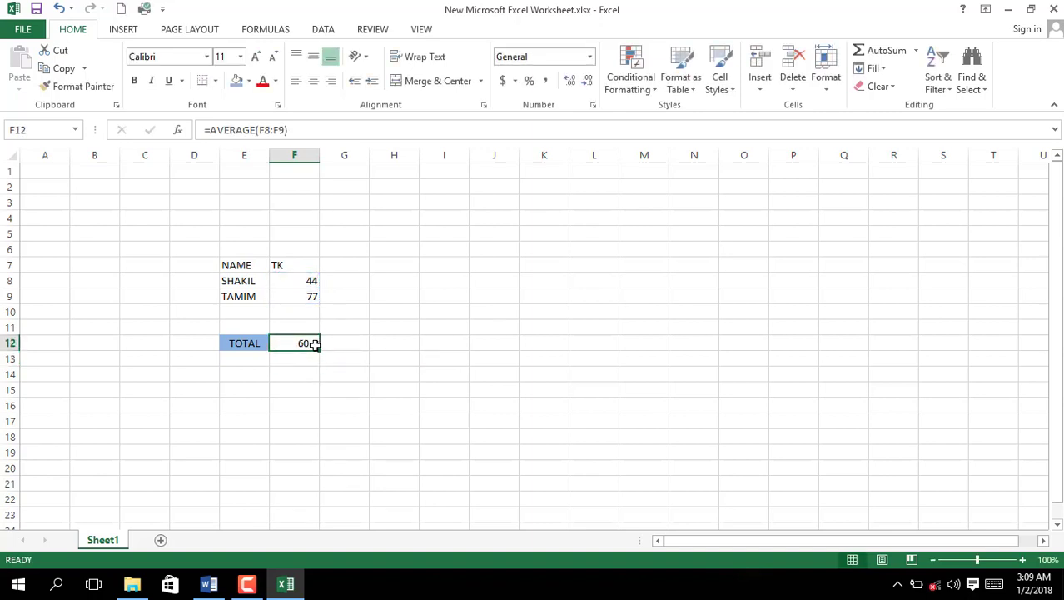
key("BackSpace")
Step: Replace F12's contents with an AutoSum Count Numbers formula over F8:F9, which shows 2
left_click(336, 350)
left_click(309, 343)
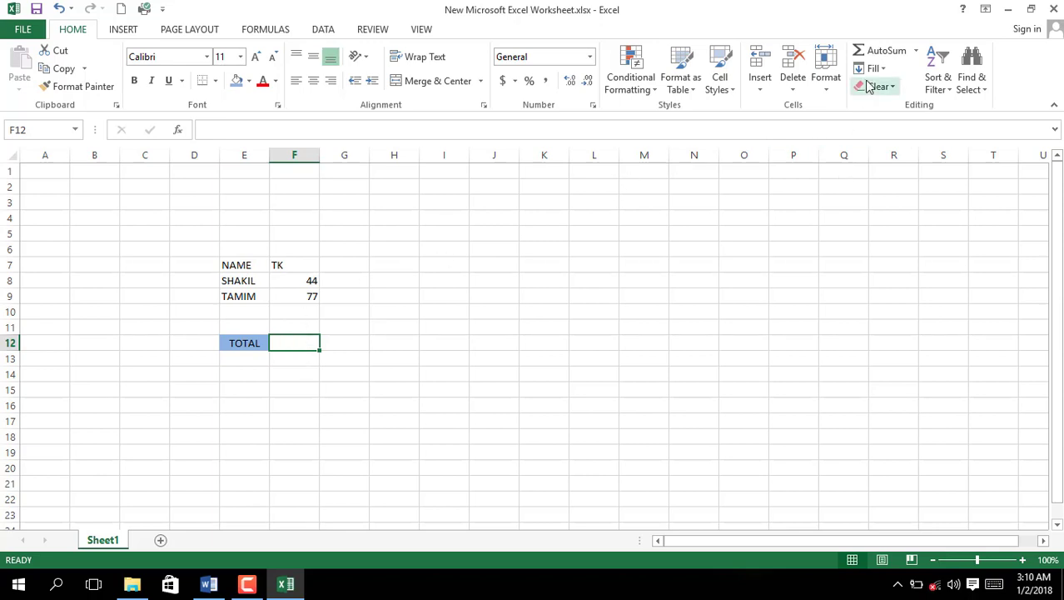
left_click(916, 51)
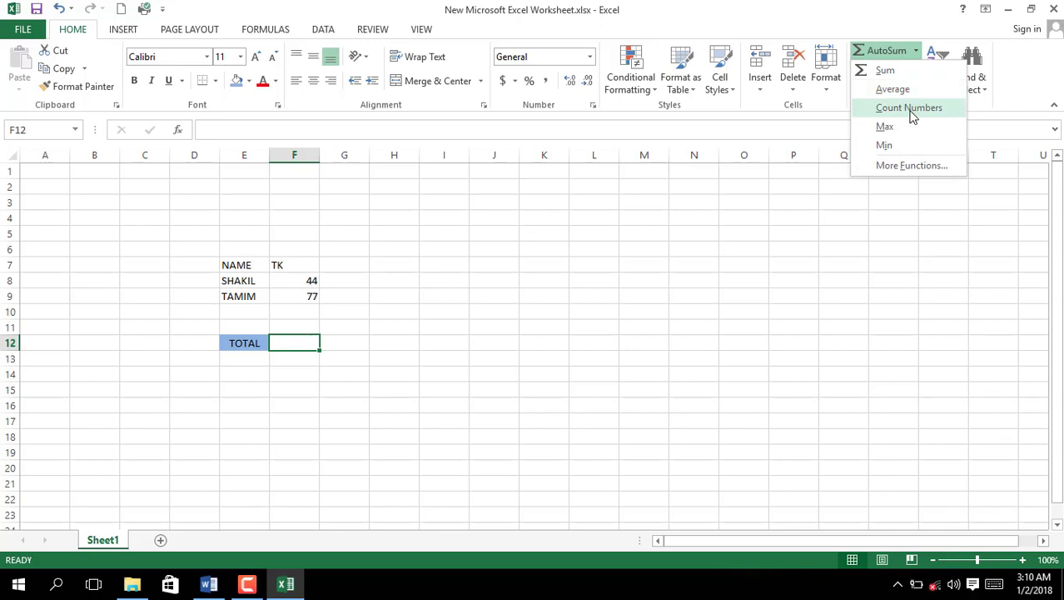
left_click(909, 108)
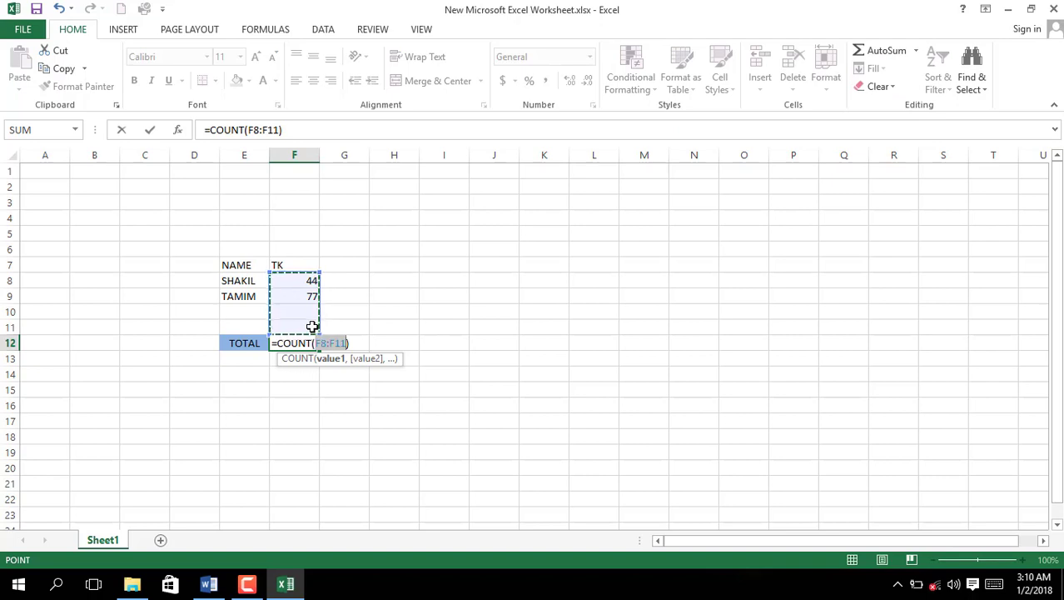
mouse_move(316, 325)
left_mouse_down()
mouse_move(313, 282)
mouse_move(324, 299)
left_mouse_up()
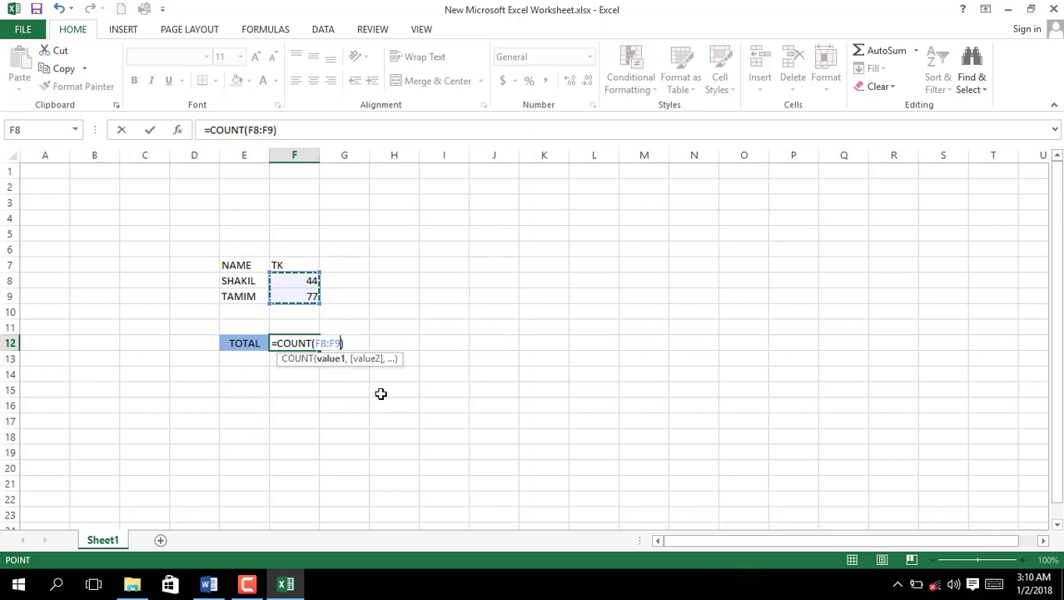
key("Return")
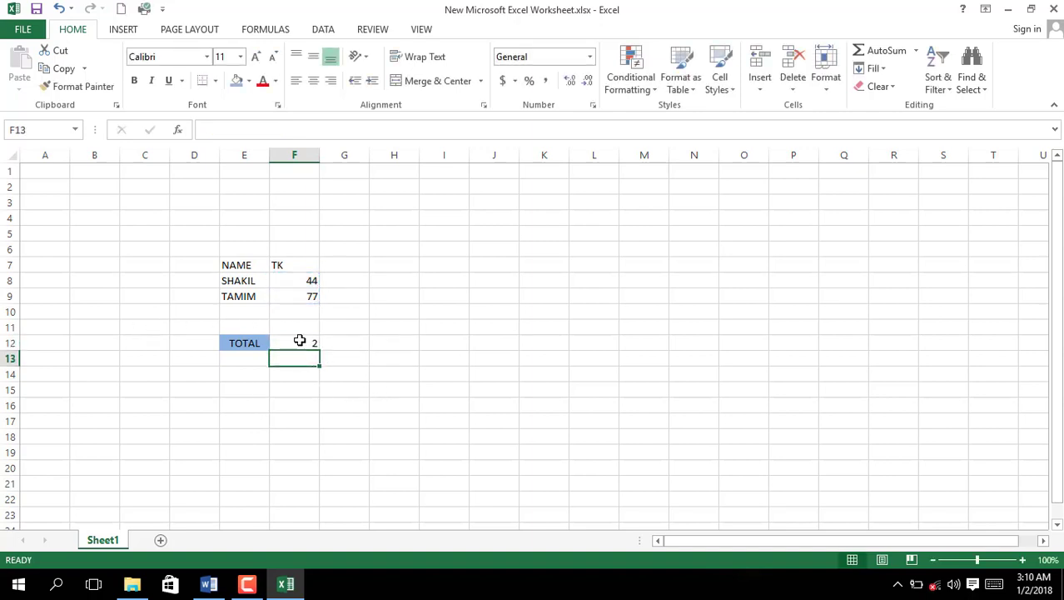
left_click(299, 339)
left_click(301, 314)
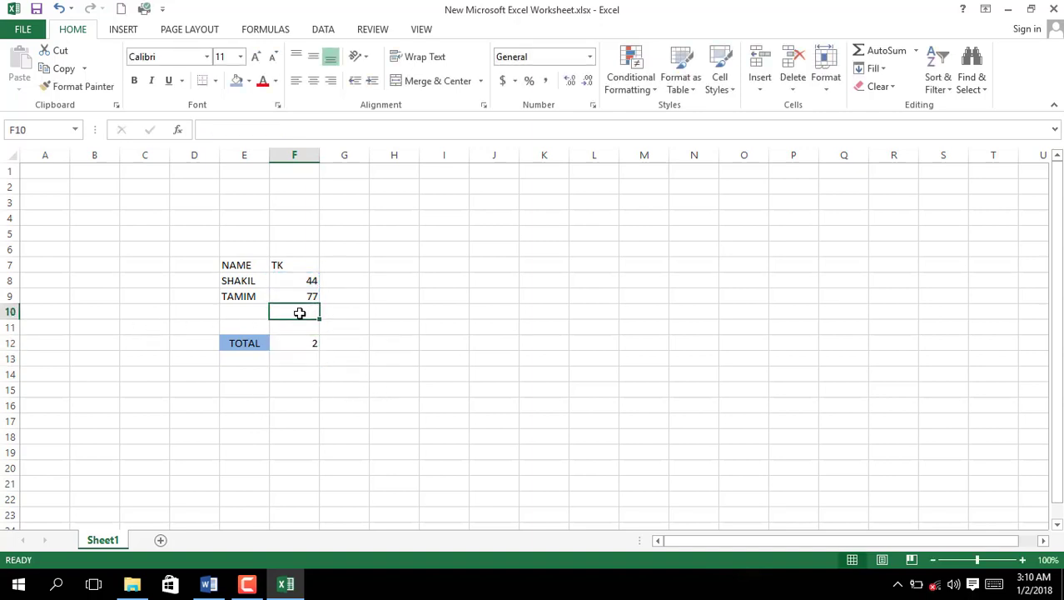
Step: Enter 5647 in F10 and delete the count formula from F12
type("5647")
left_click(315, 343)
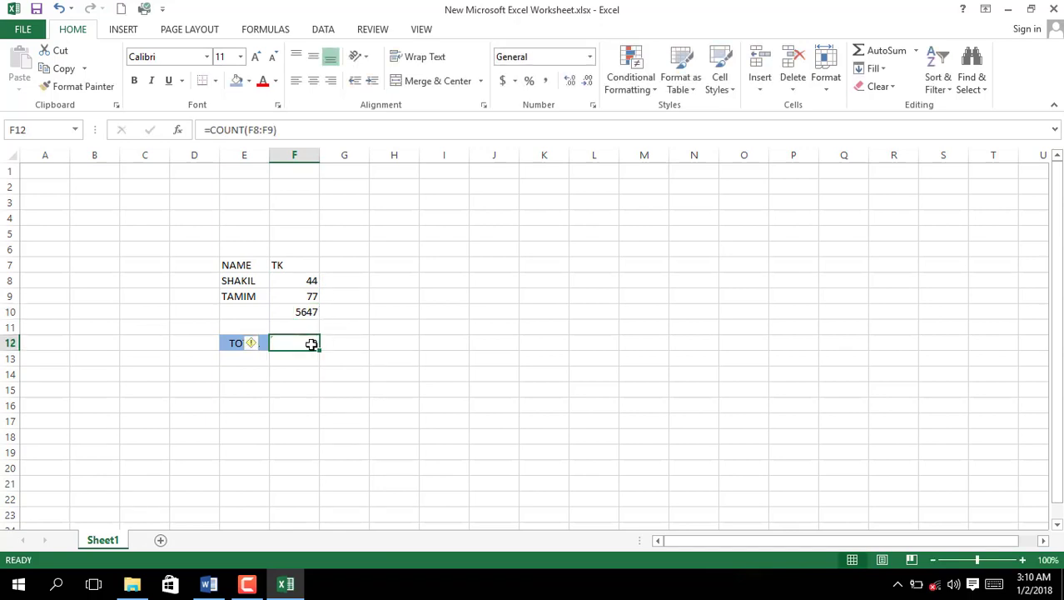
key("Delete")
double_click(307, 344)
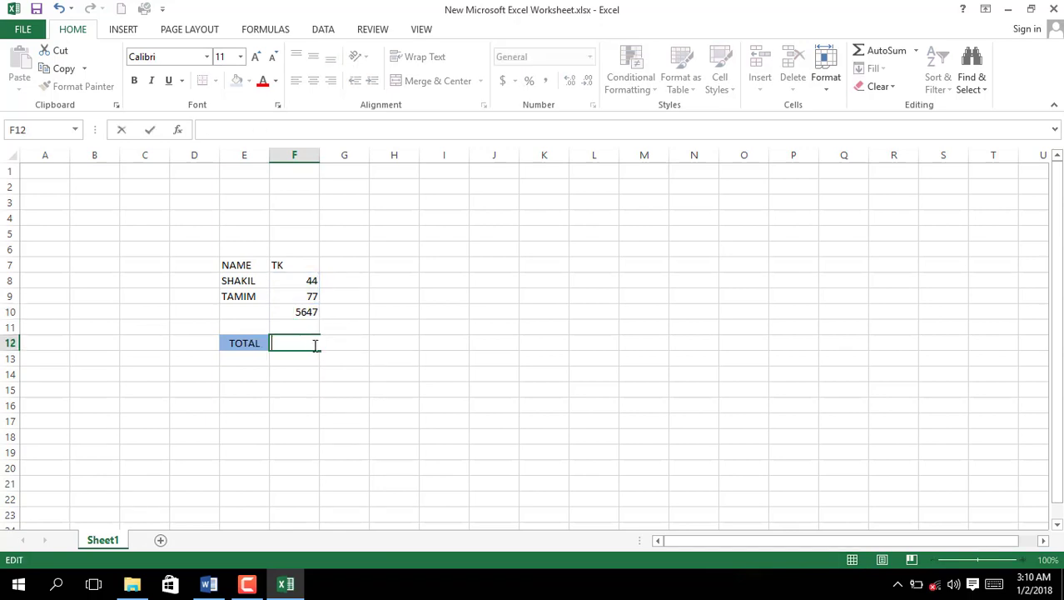
left_click(345, 359)
left_click(297, 341)
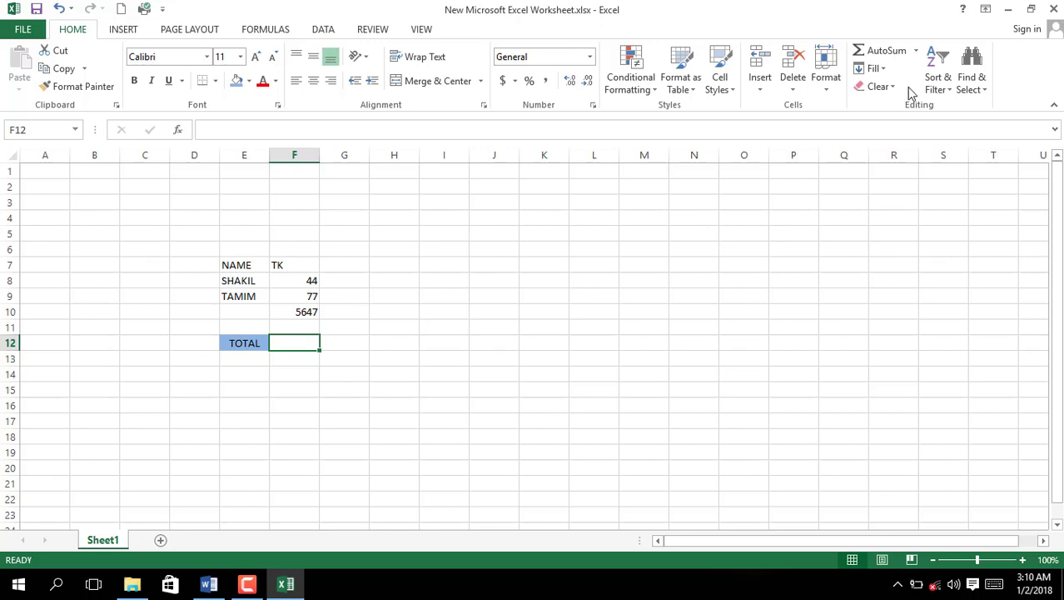
Step: Insert an AutoSum Average over the TK values in F12, then delete it again
left_click(916, 51)
left_click(896, 88)
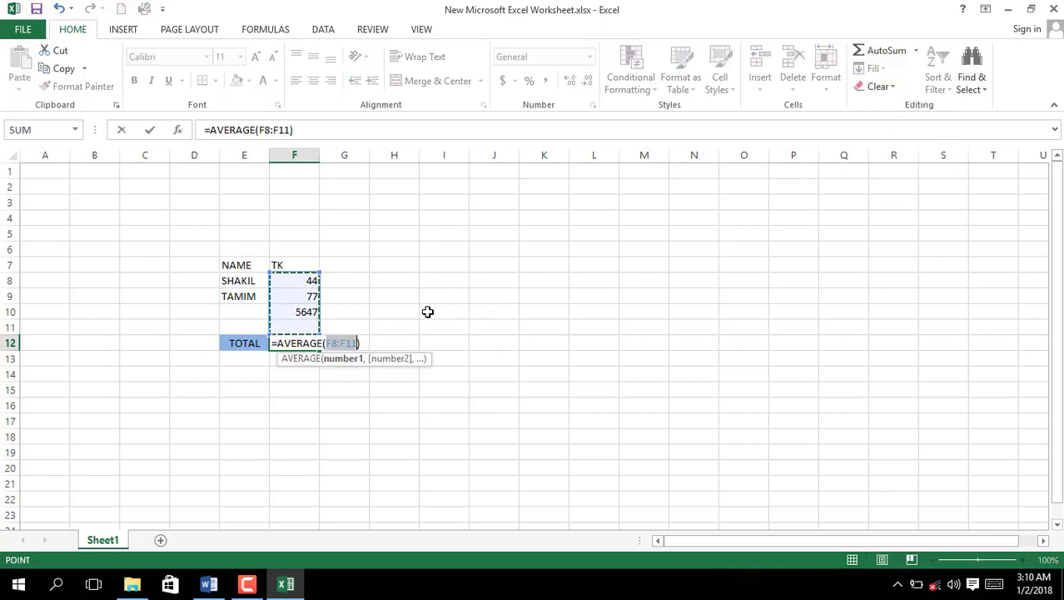
left_click(311, 313)
left_click(311, 297)
left_click(312, 281)
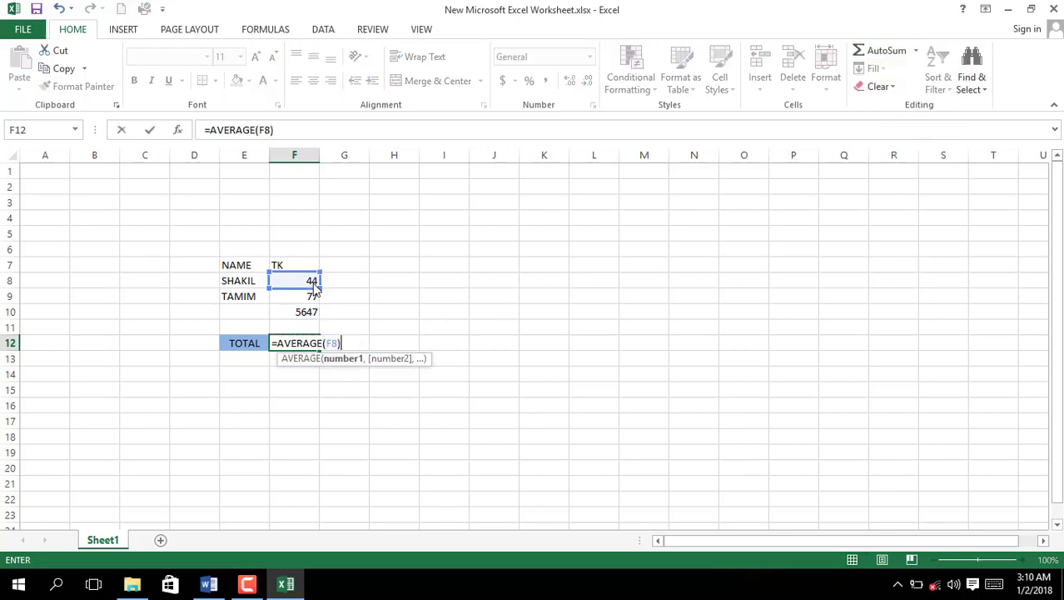
left_click_drag(311, 281, 307, 310)
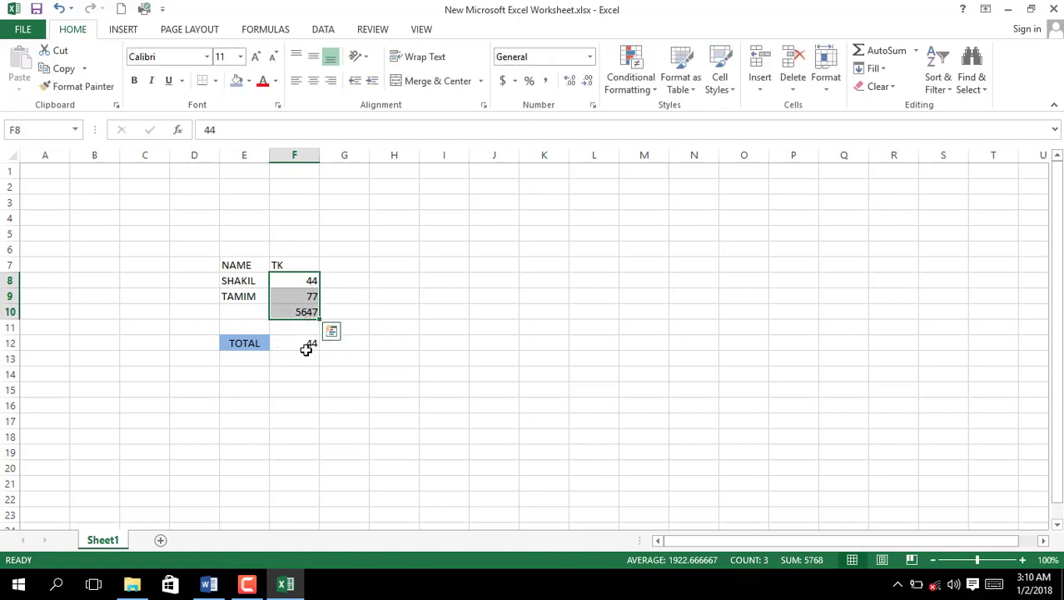
left_click(302, 345)
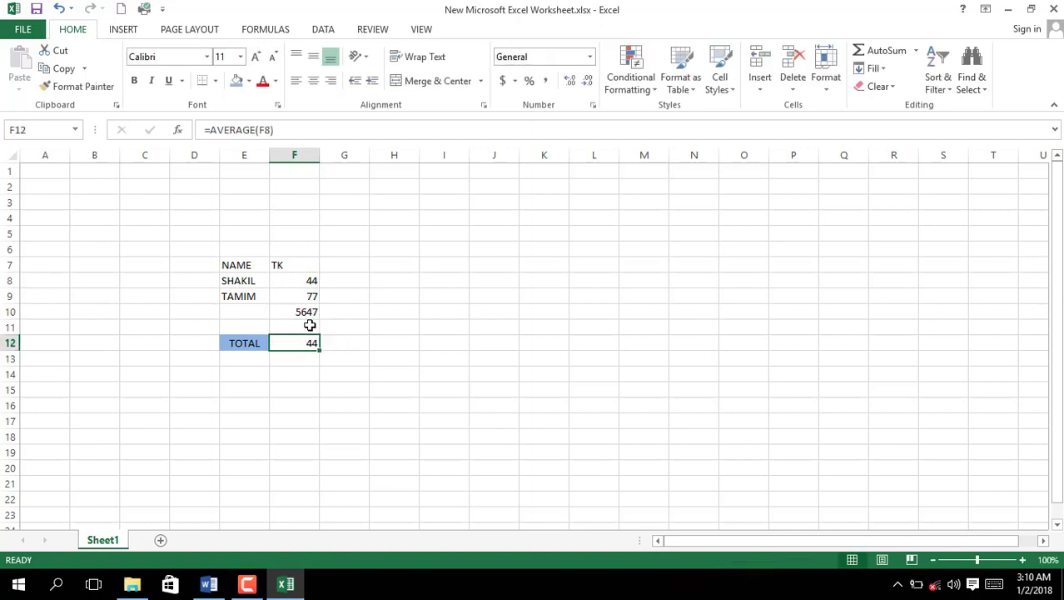
key("BackSpace")
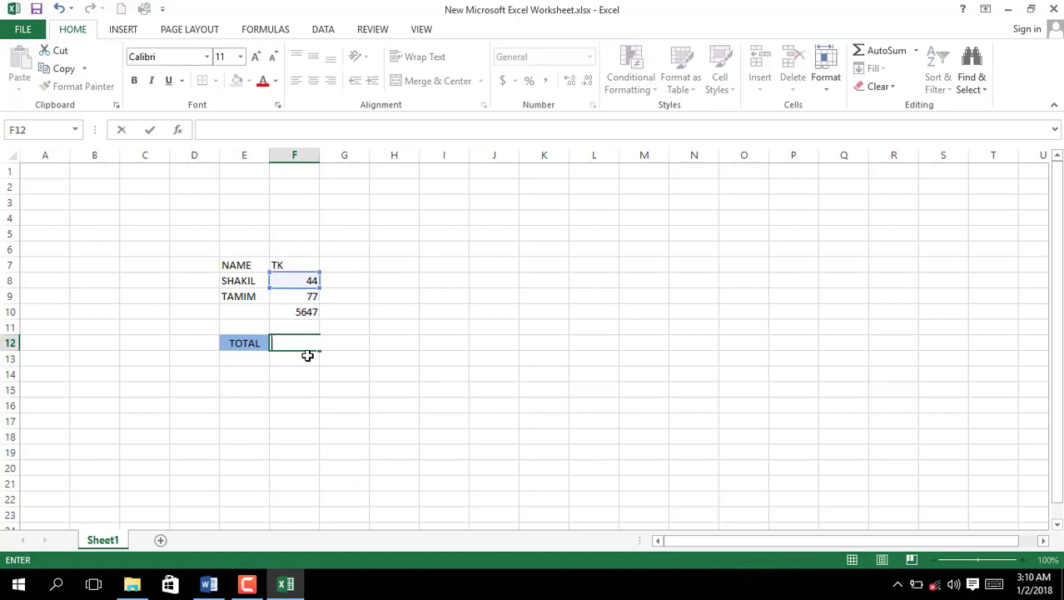
left_click(348, 373)
left_click(302, 341)
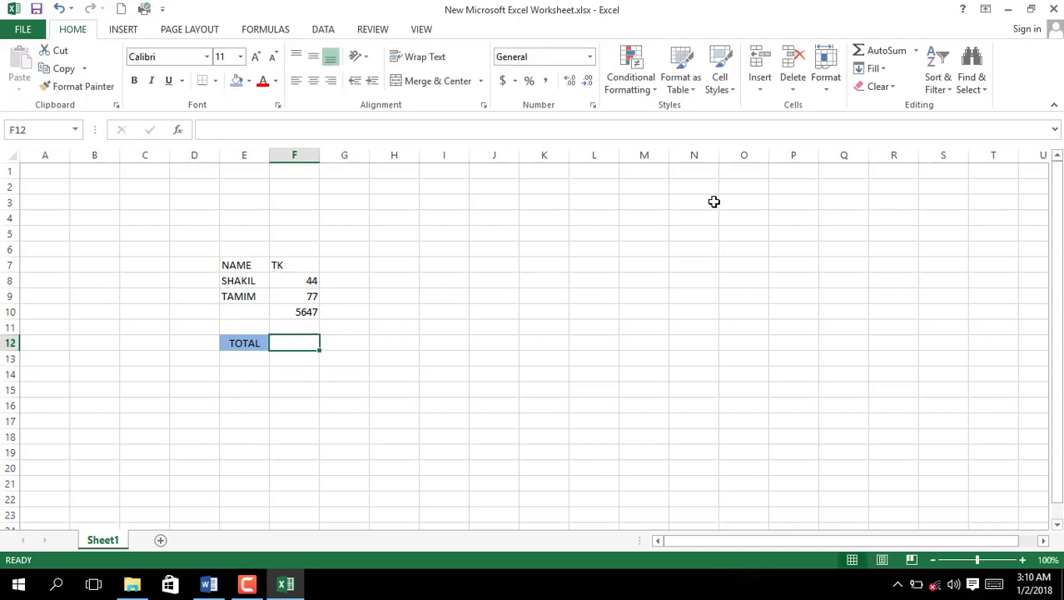
left_click(917, 51)
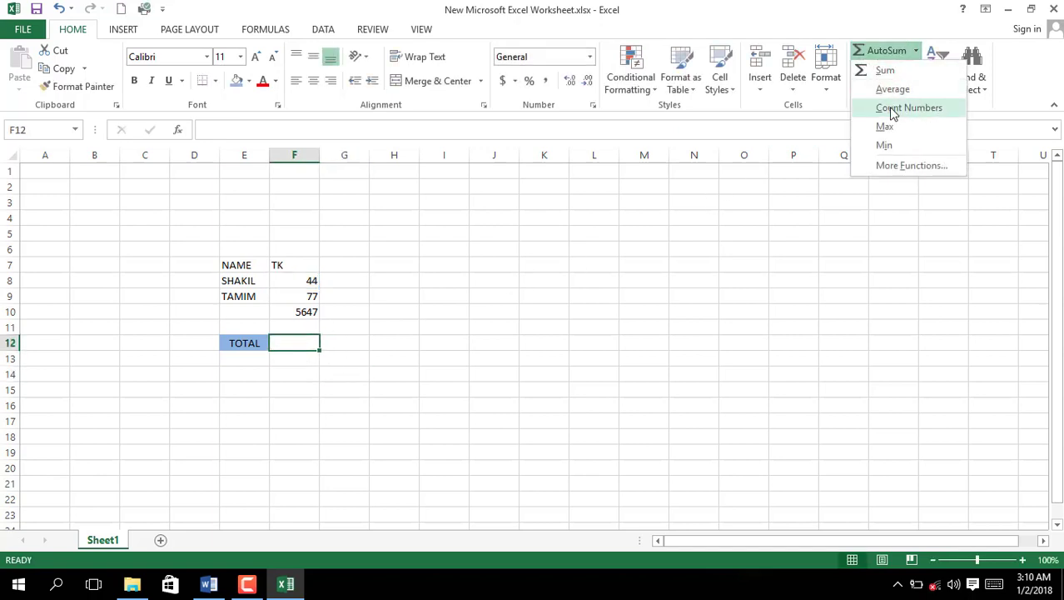
left_click(886, 105)
left_click_drag(298, 281, 305, 312)
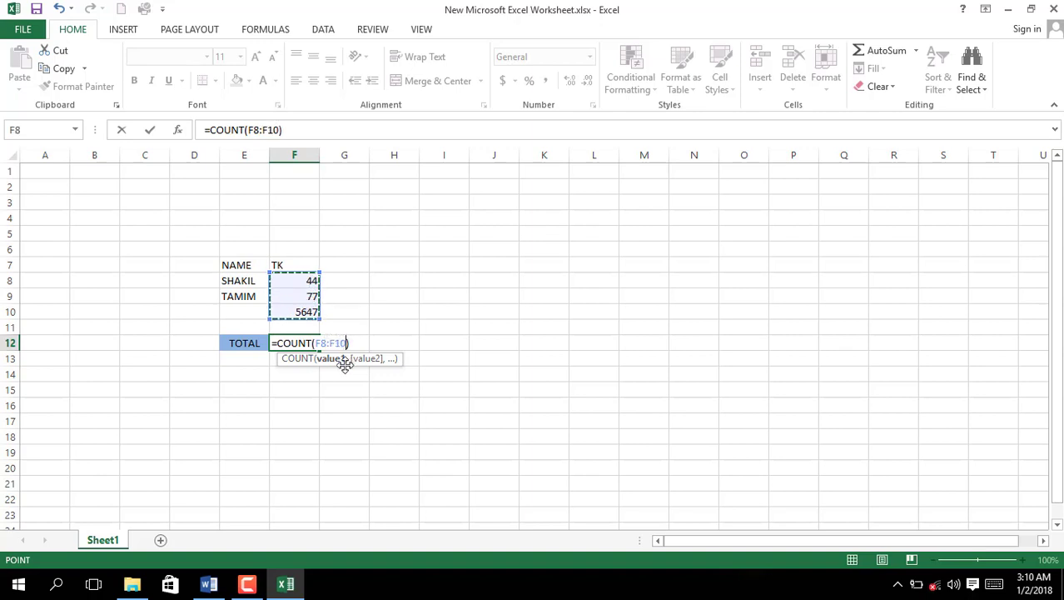
key("ctrl+Return")
left_click(312, 340)
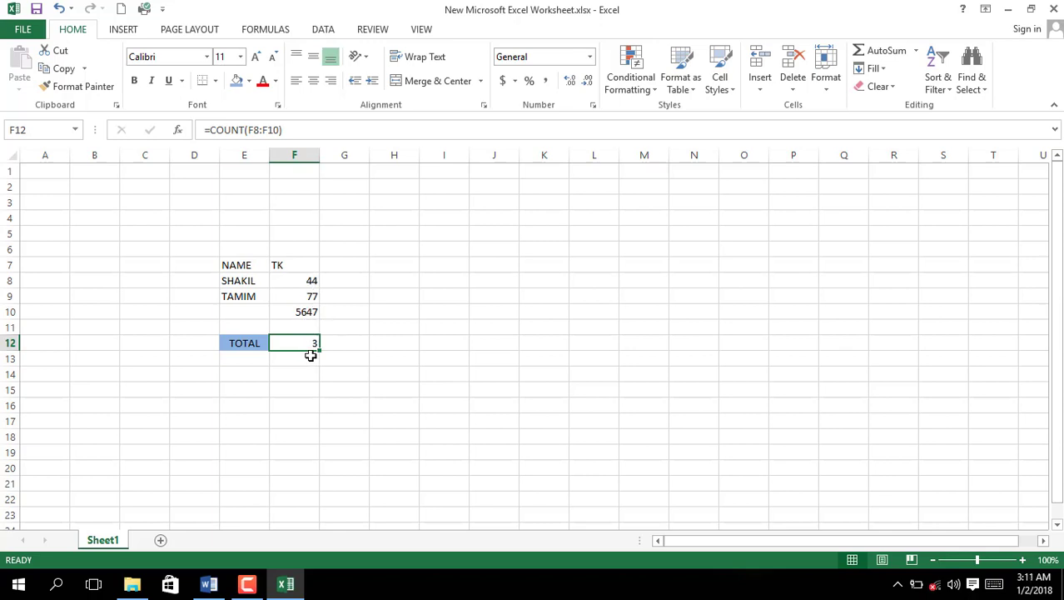
double_click(310, 354)
key("Escape")
key("BackSpace")
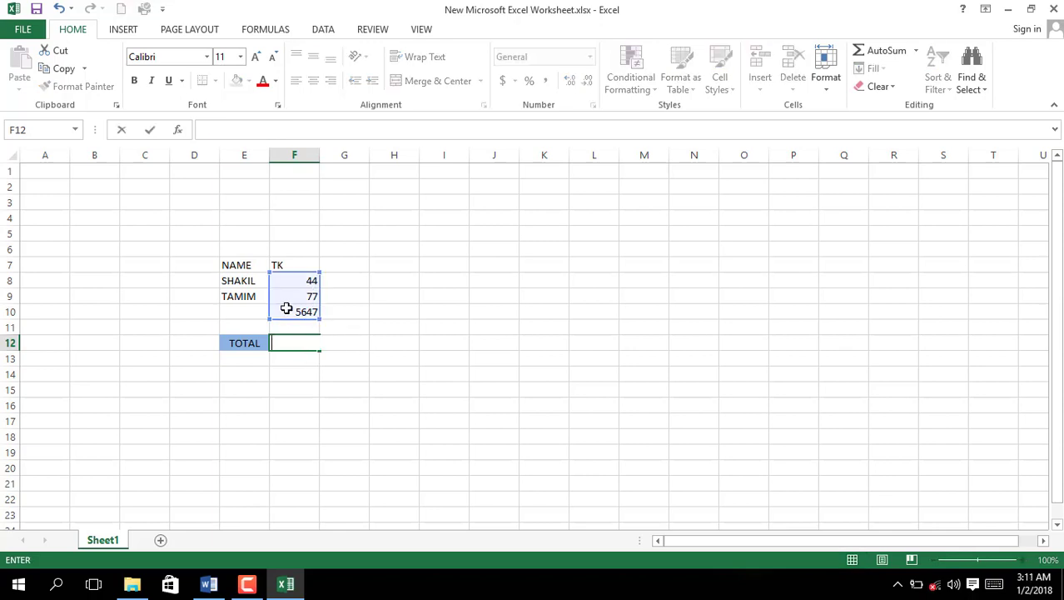
left_click(359, 375)
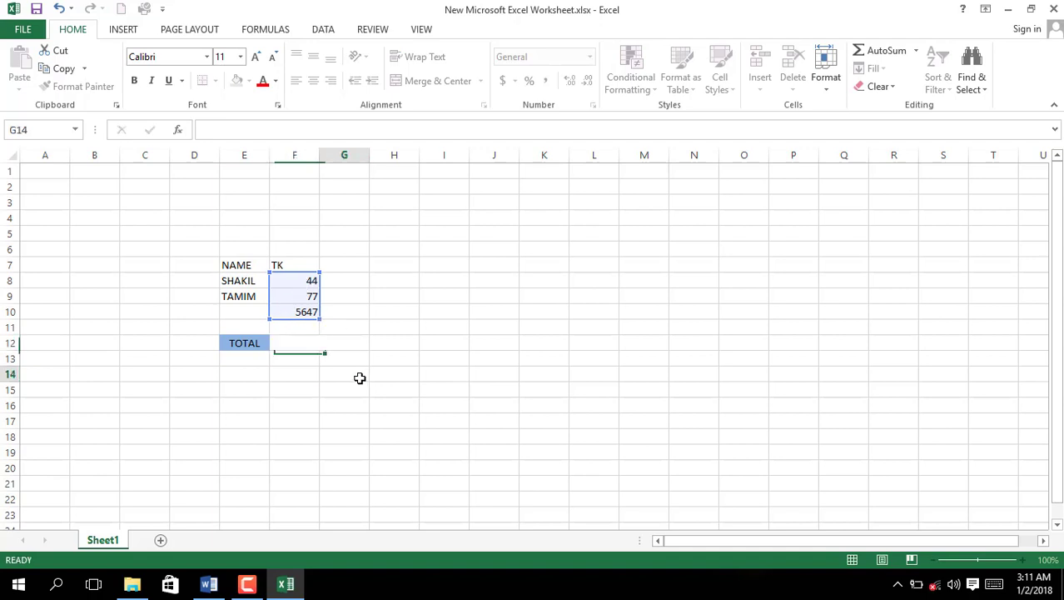
left_click(304, 344)
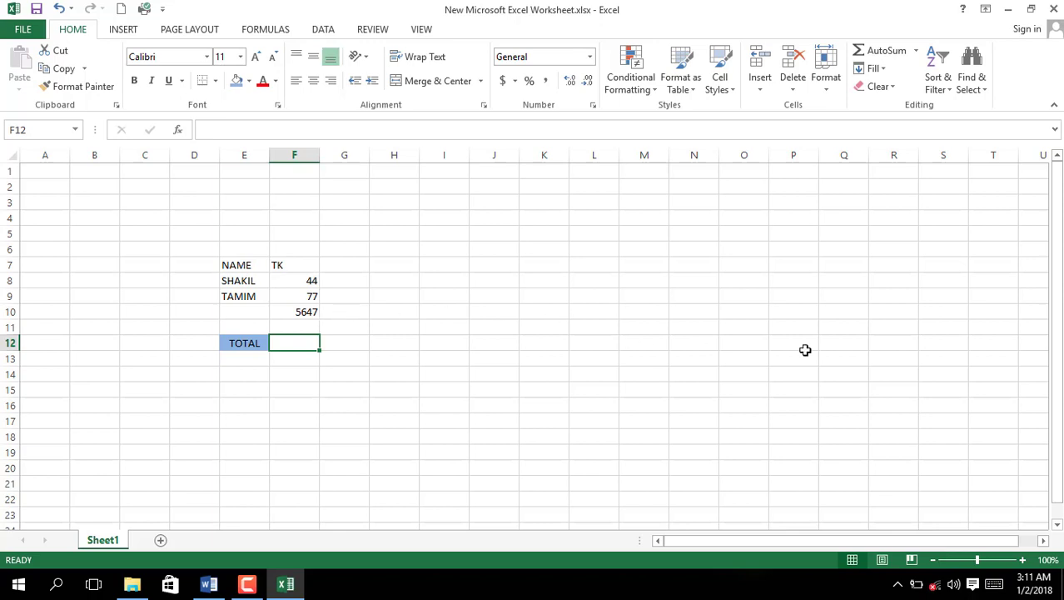
left_click(916, 51)
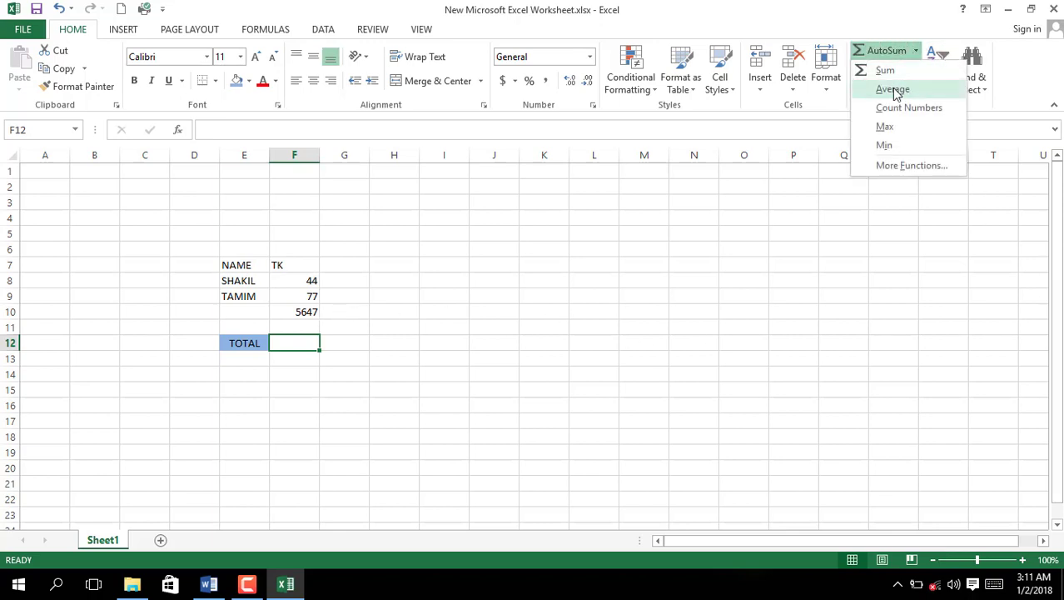
left_click(900, 130)
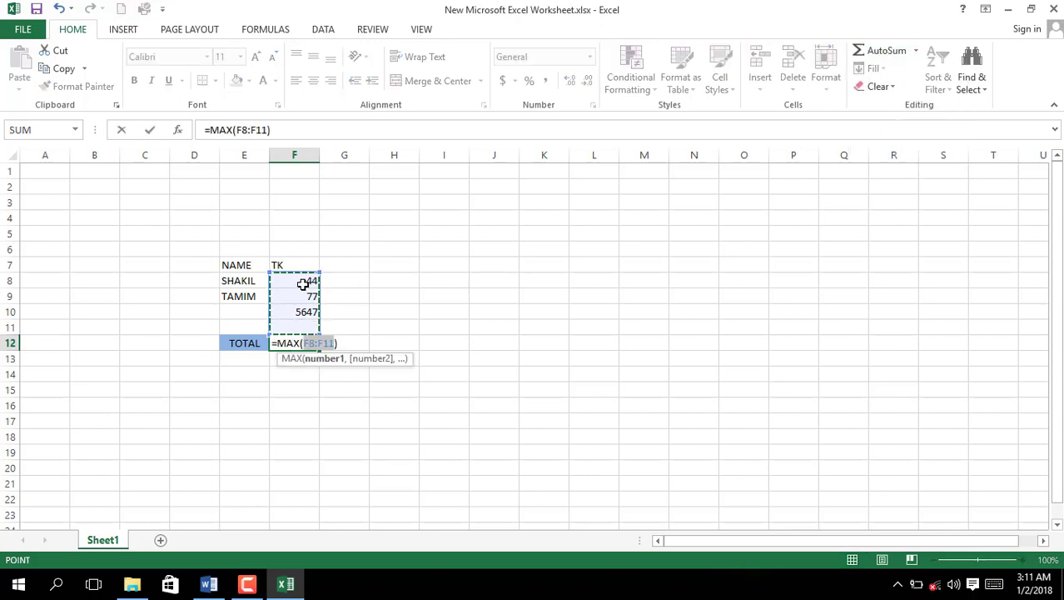
left_click(299, 280)
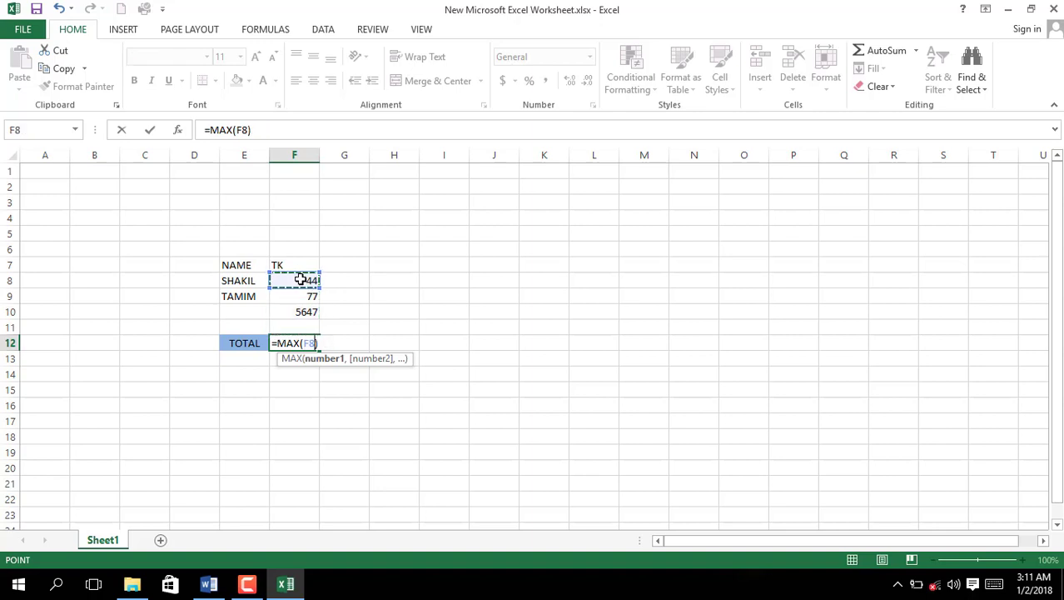
left_click_drag(297, 277, 304, 309)
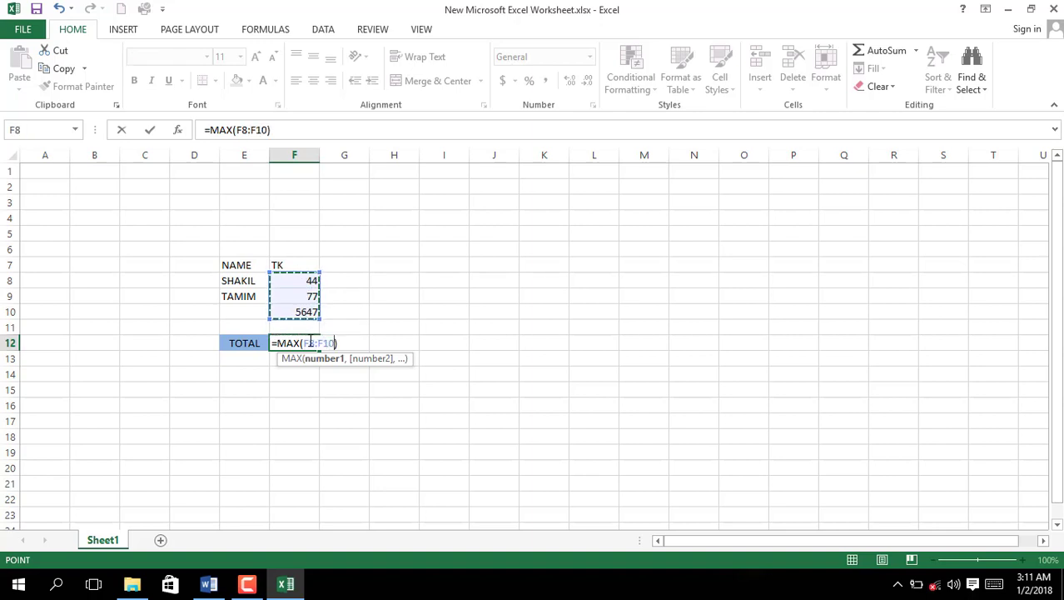
key("Return")
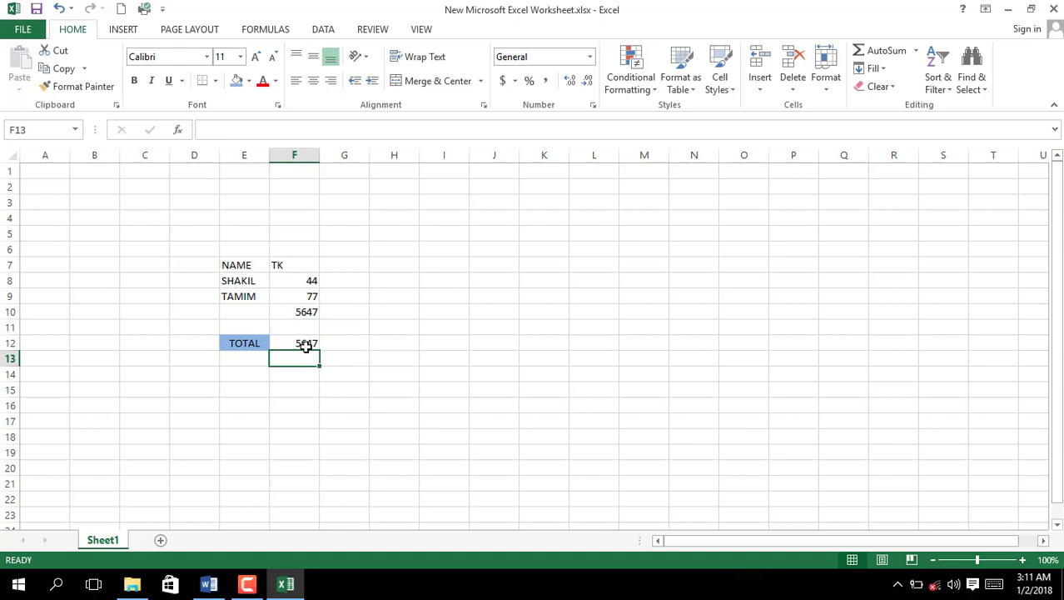
left_click(306, 344)
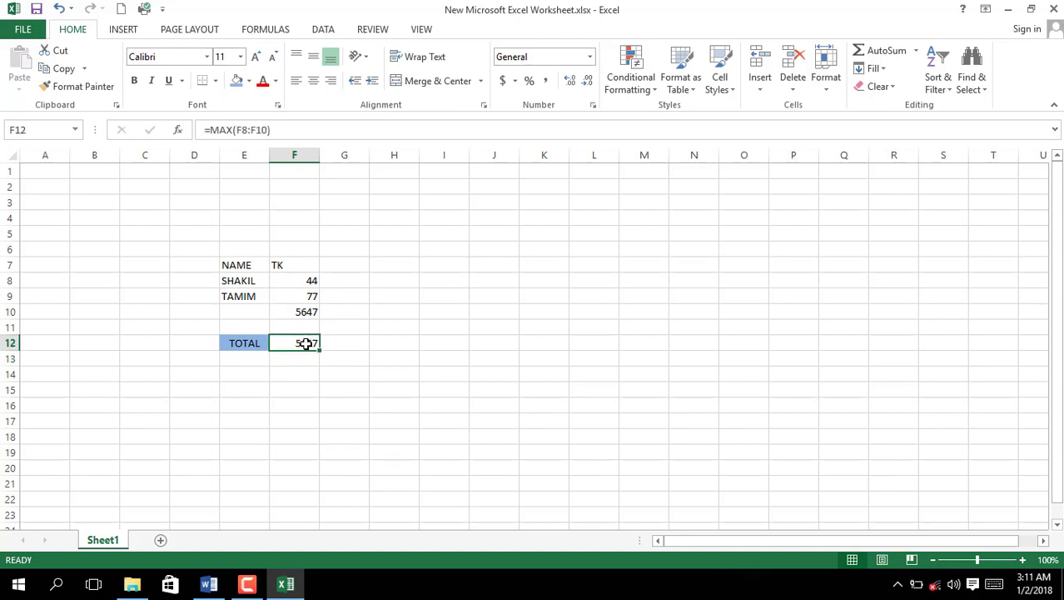
key("BackSpace")
Step: Put =MIN(F8:F10) in F12 so TOTAL shows the smallest TK value, 44
left_click(351, 388)
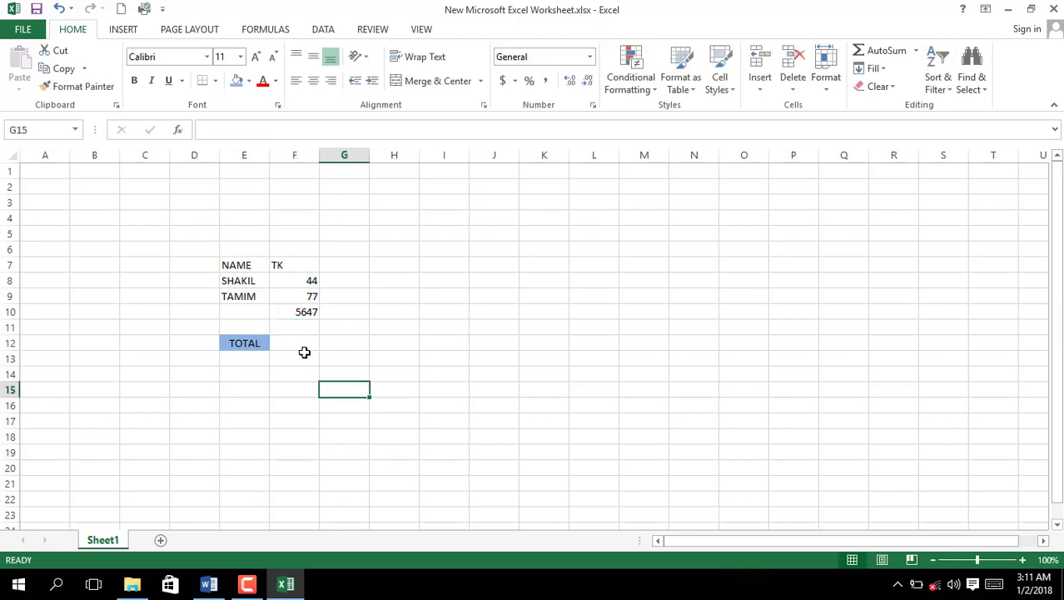
left_click(301, 354)
left_click(303, 343)
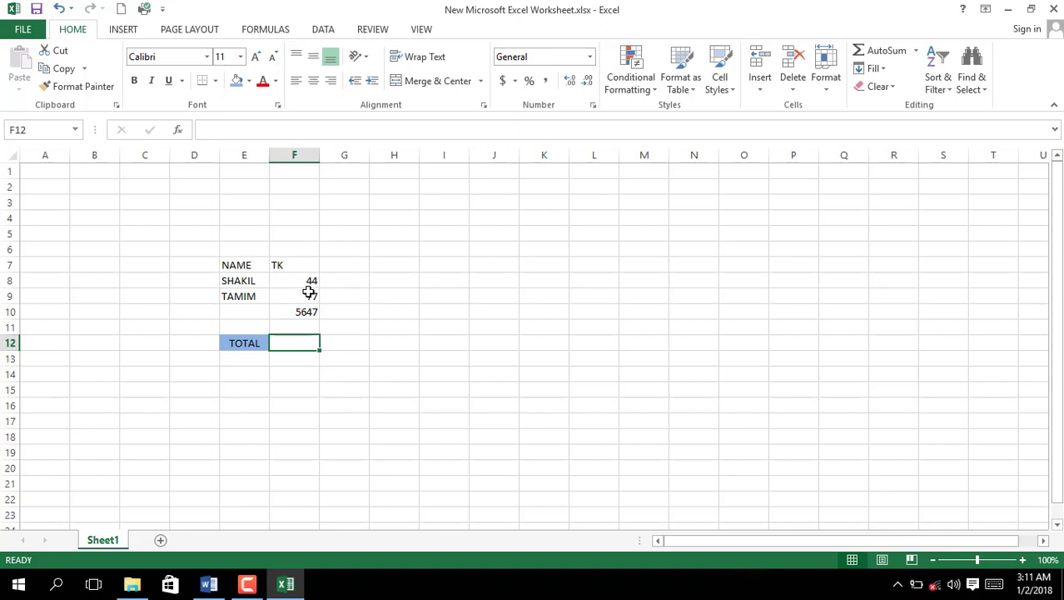
left_click(916, 51)
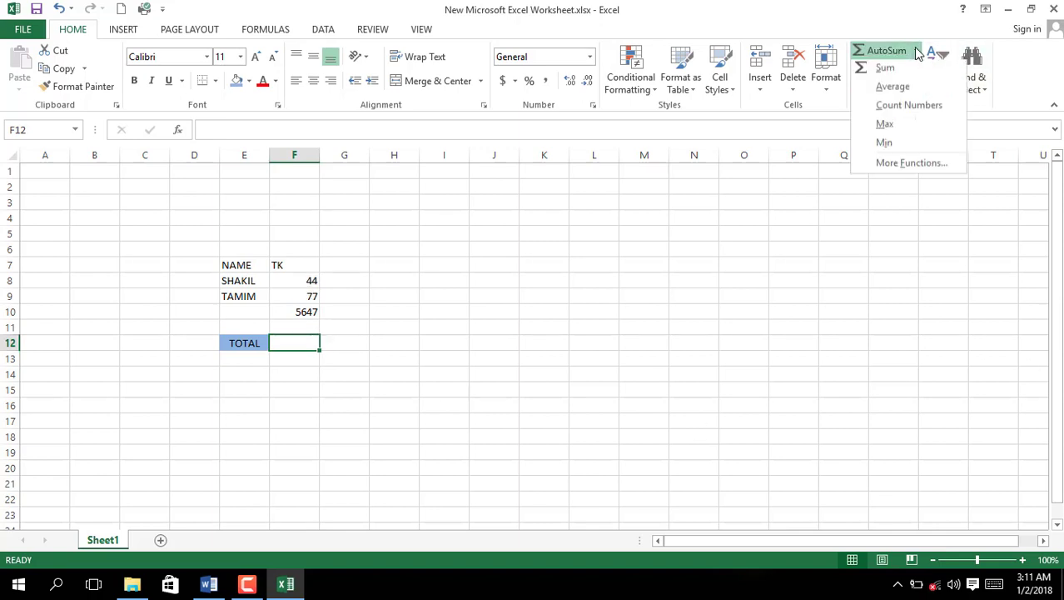
left_click(884, 146)
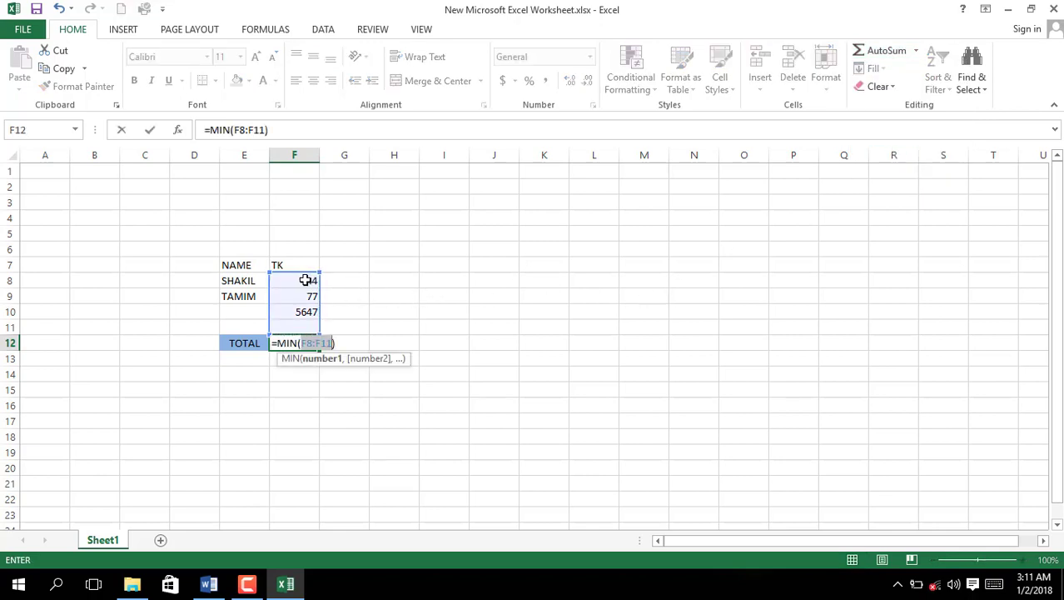
left_click_drag(305, 280, 340, 310)
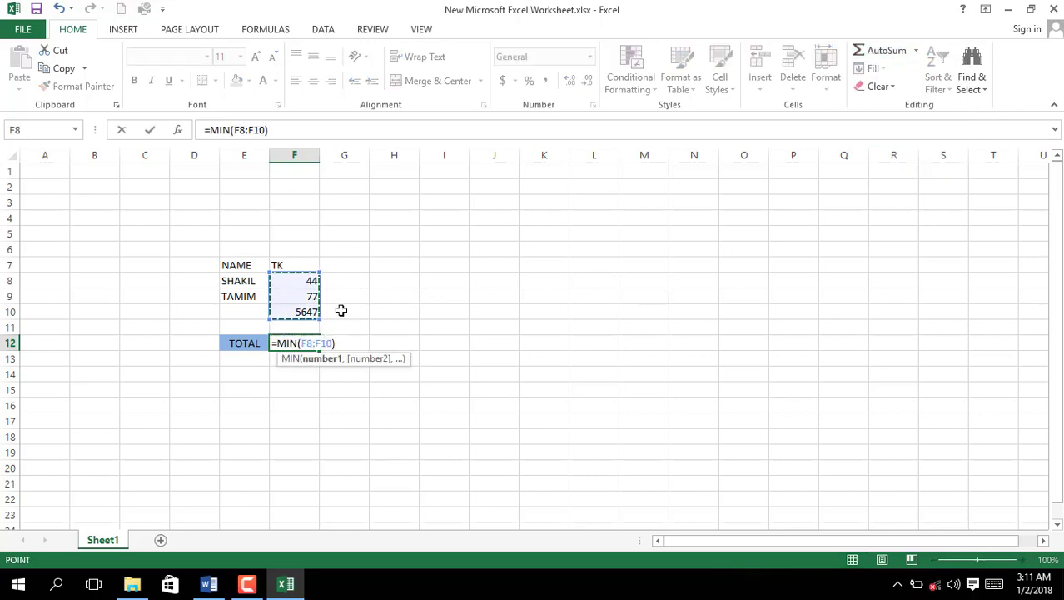
key("Return")
left_click(309, 343)
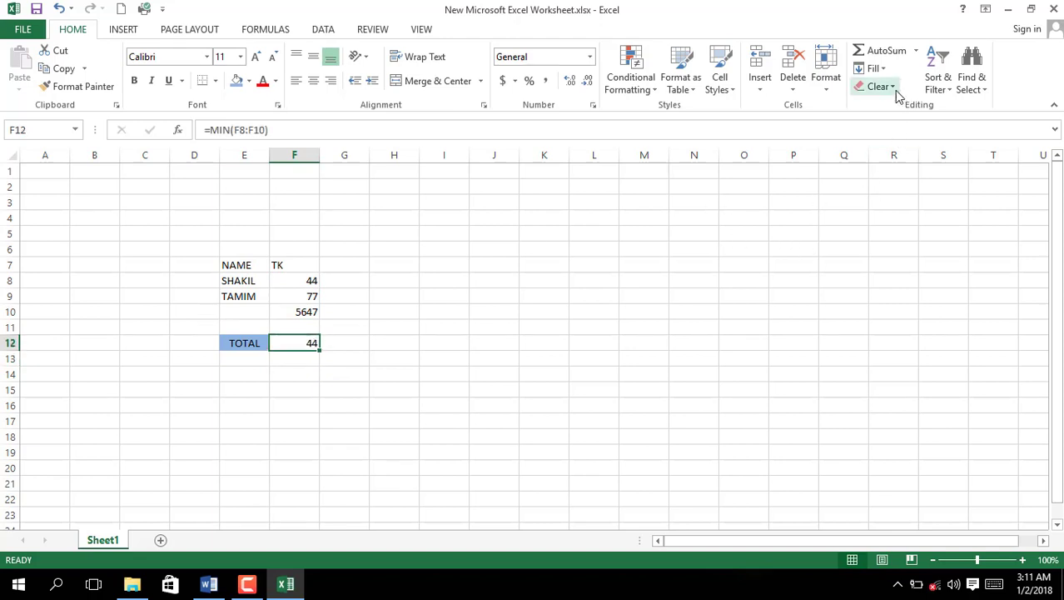
left_click_drag(247, 263, 296, 340)
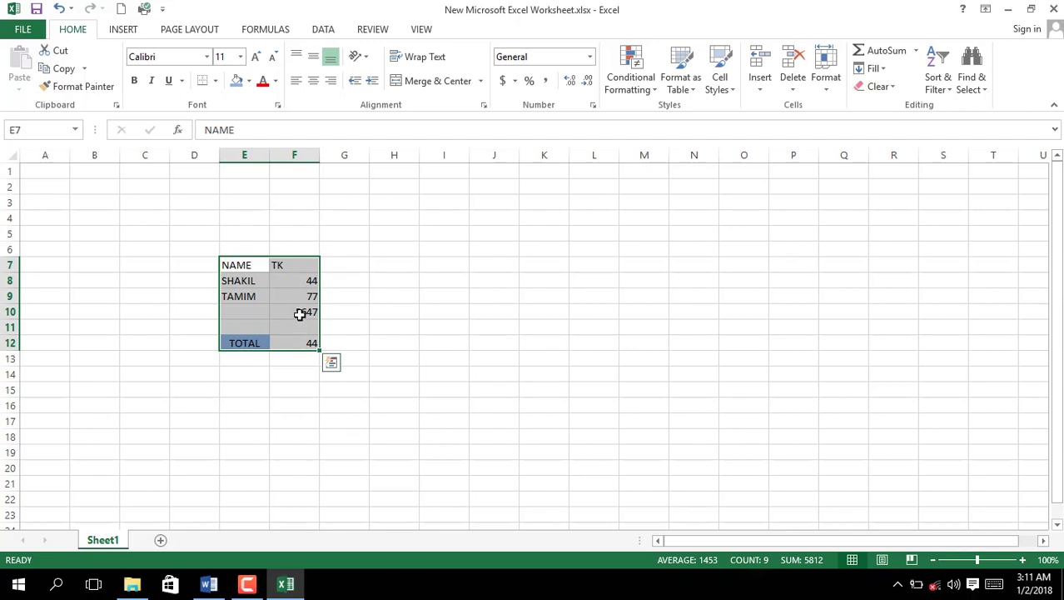
left_click(879, 87)
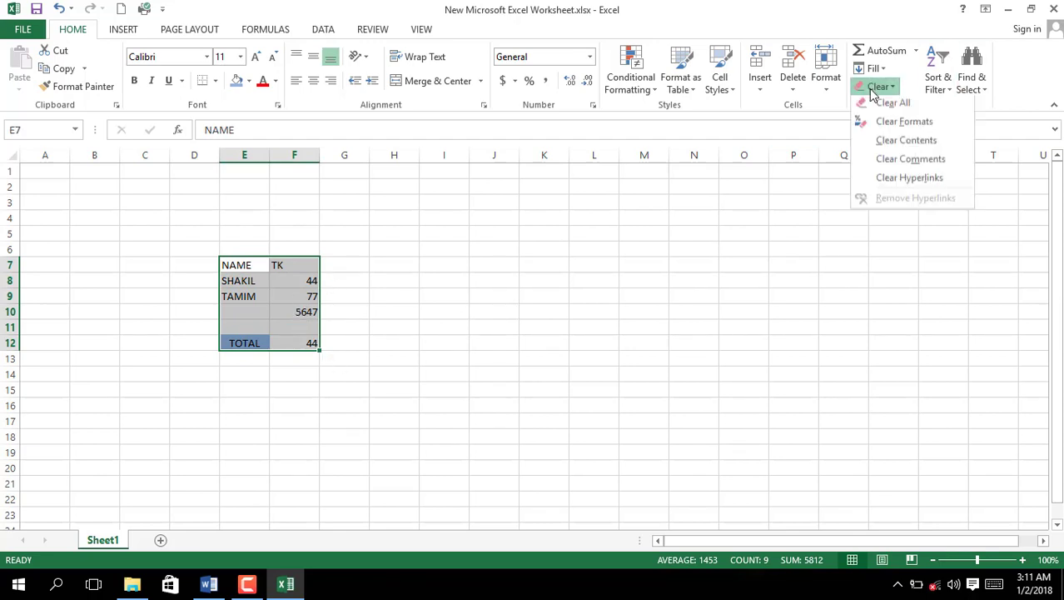
left_click(887, 108)
left_click(362, 309)
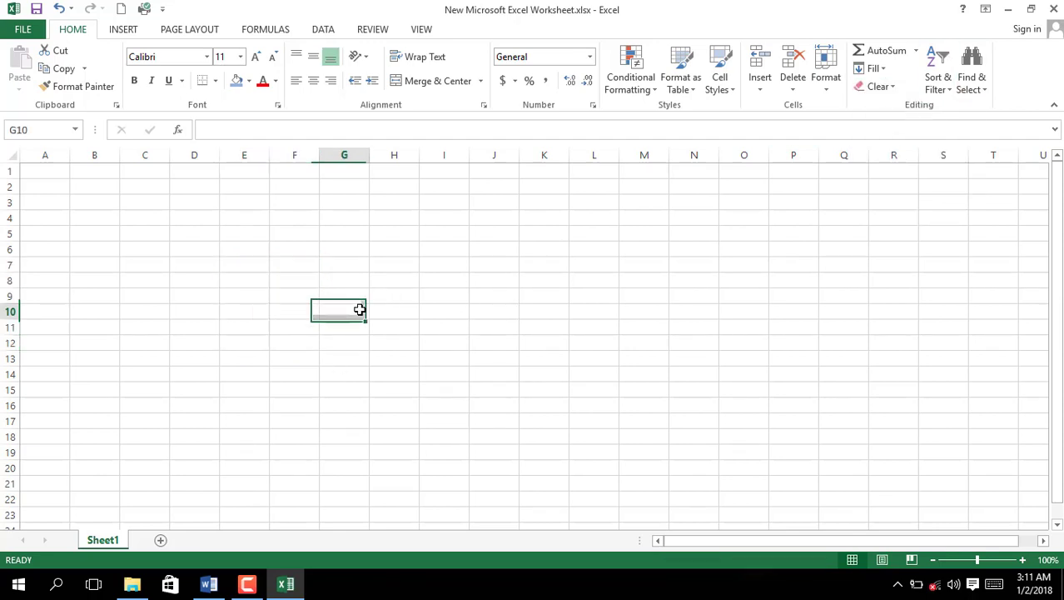
left_click(796, 325)
left_click(575, 359)
left_click(694, 265)
left_click(833, 279)
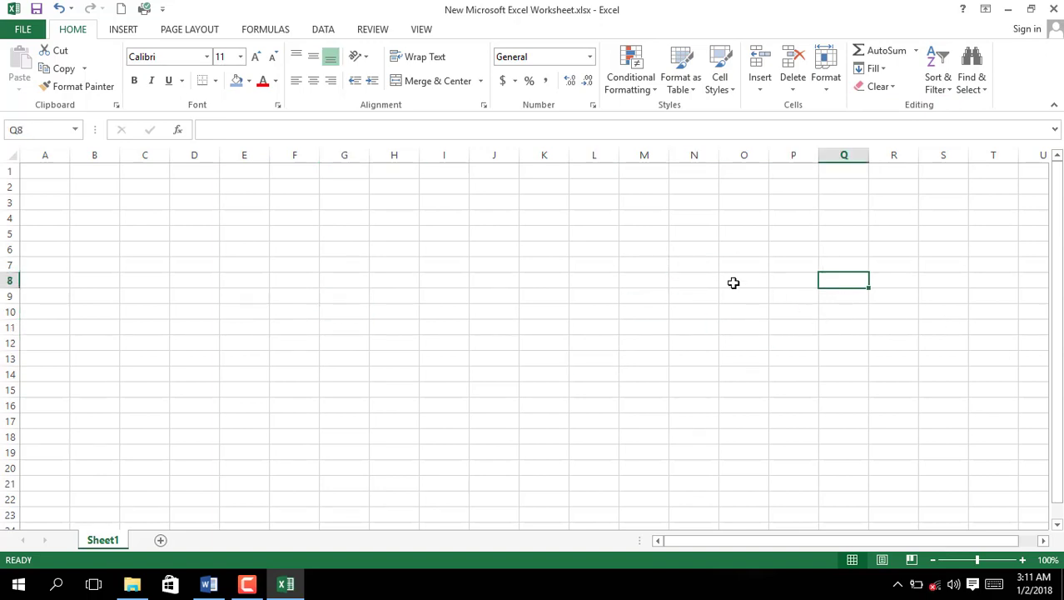
left_click(890, 71)
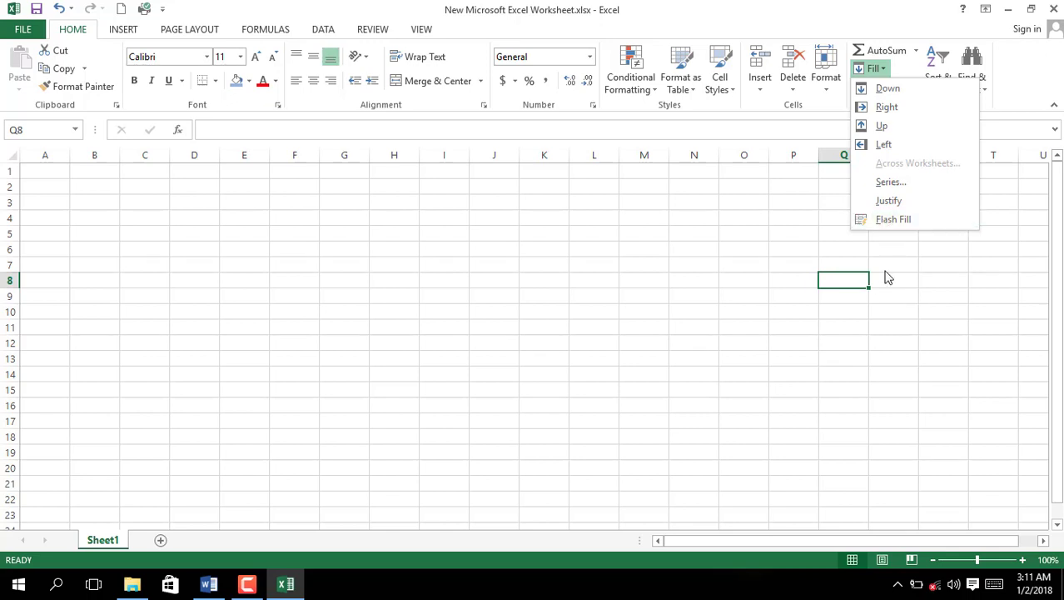
left_click(861, 284)
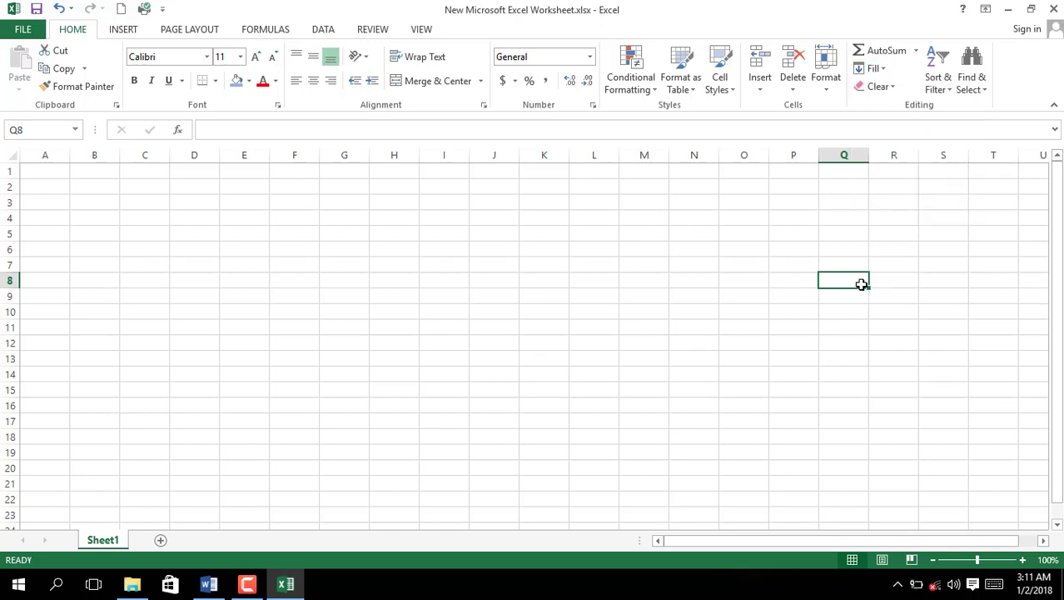
left_click(247, 583)
left_click(1030, 467)
left_click(542, 262)
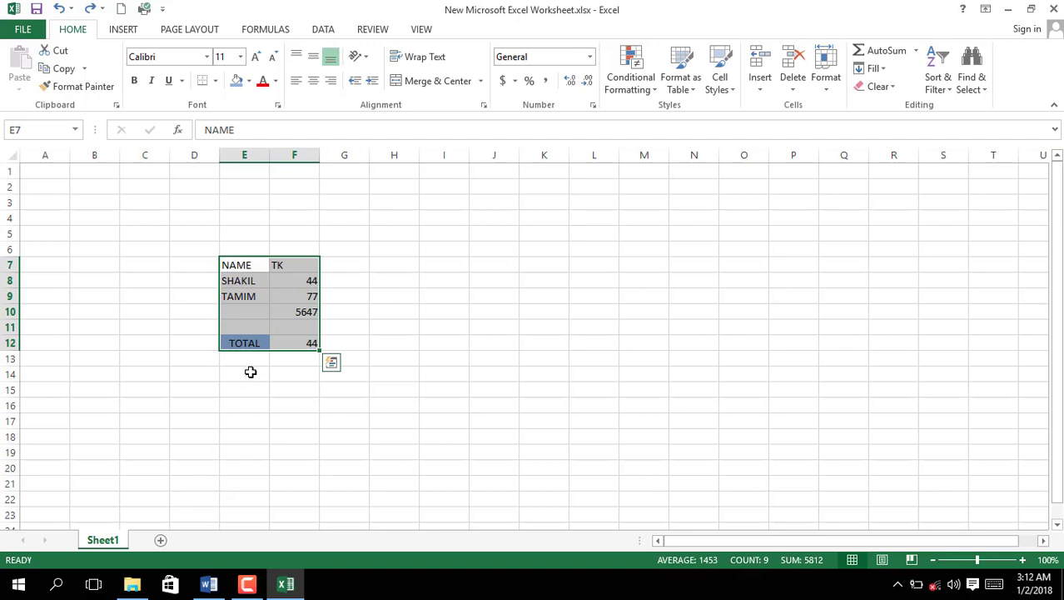
Step: Delete the MIN formula from the TOTAL cell F12
left_click(263, 324)
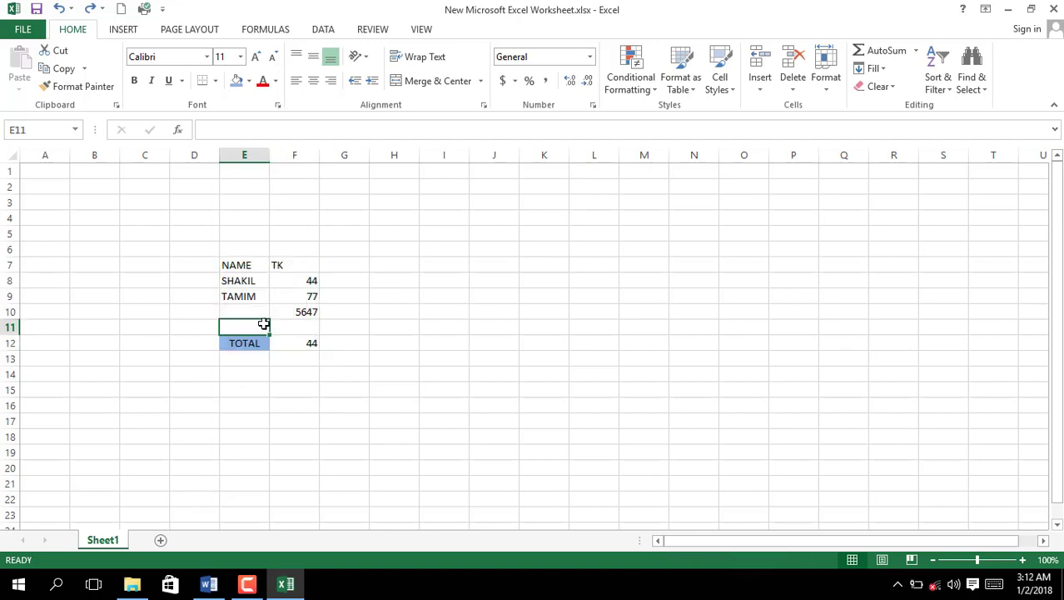
left_click(310, 343)
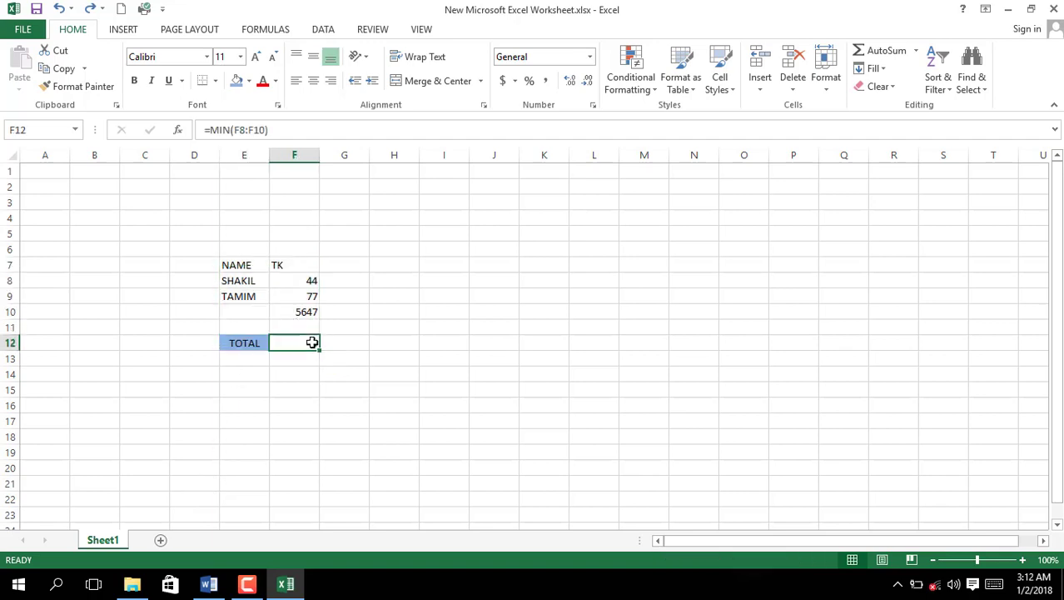
key("BackSpace")
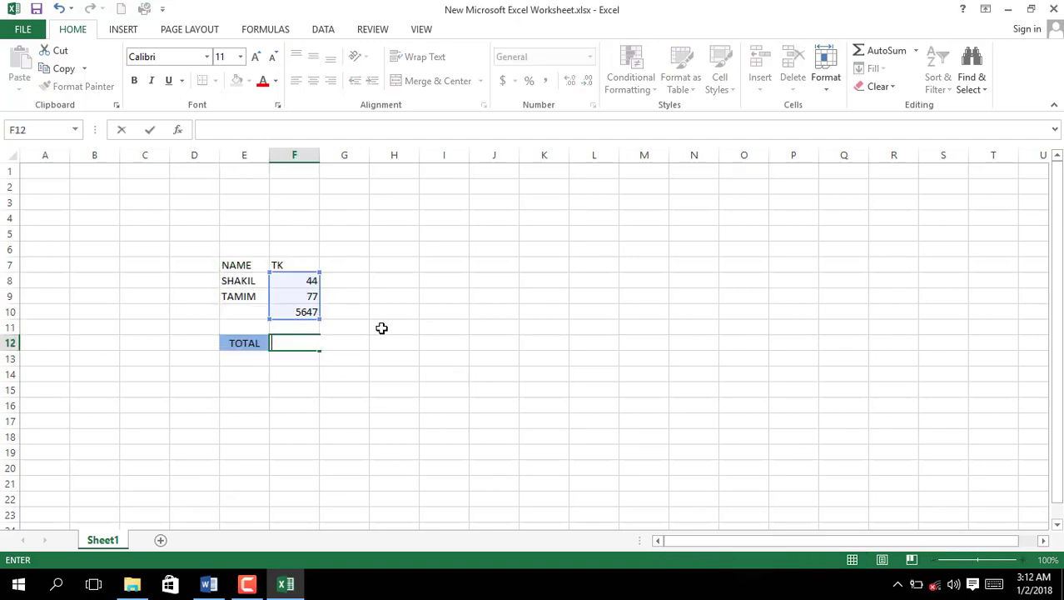
left_click(381, 328)
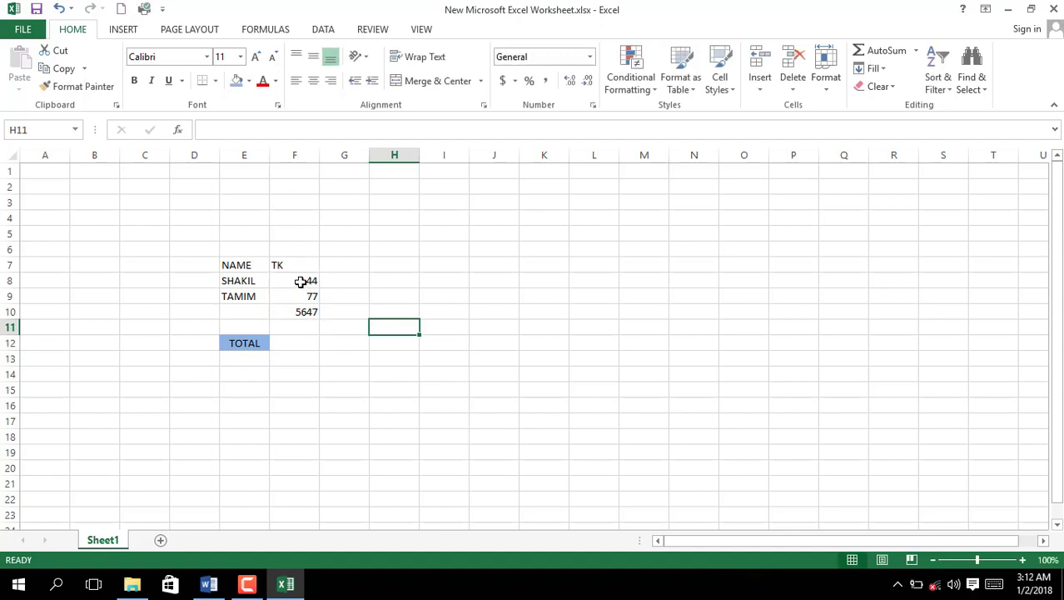
left_click(301, 281)
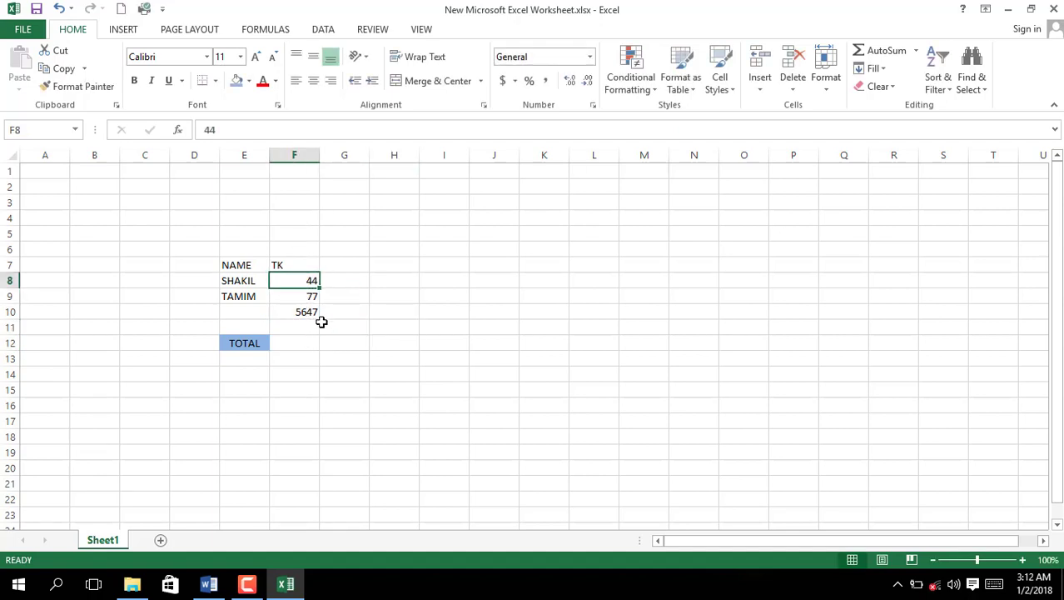
Step: AutoSum F8 into F12, giving =SUM(F8) showing 44
left_click(297, 352)
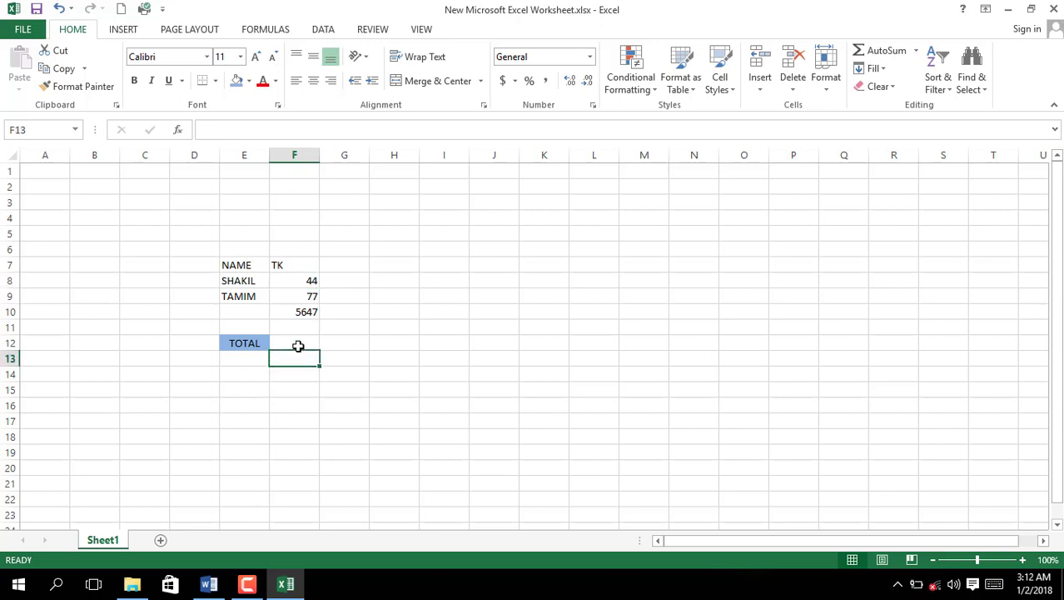
left_click(295, 344)
left_click(870, 53)
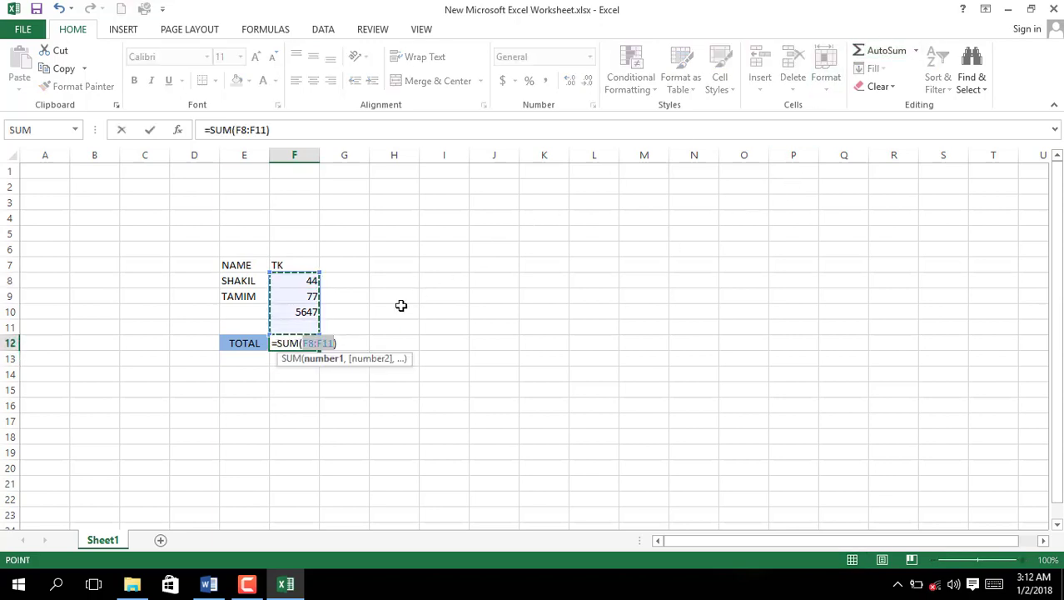
left_click(309, 321)
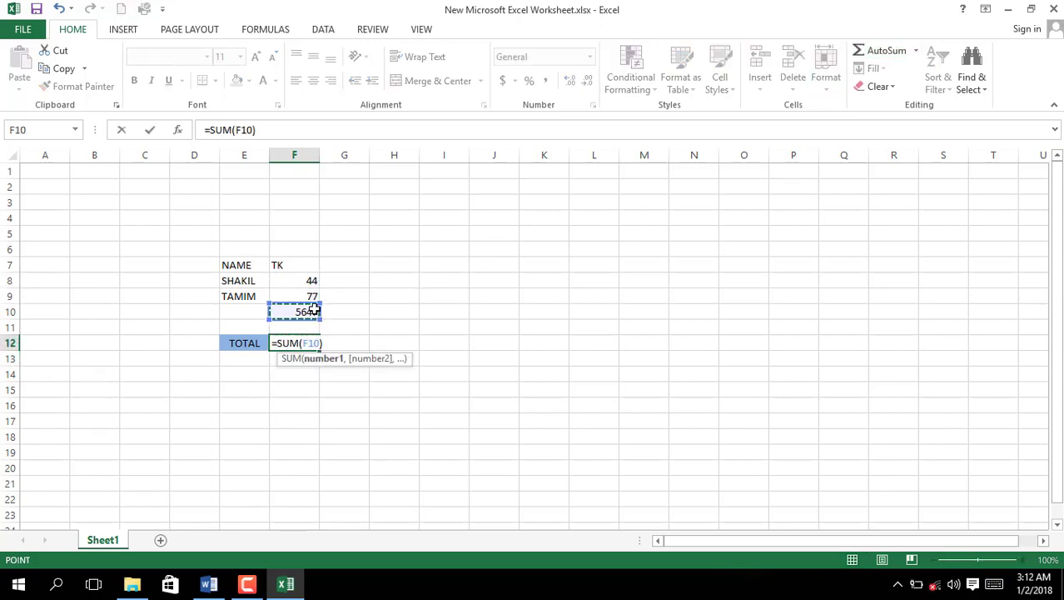
left_click(316, 287)
key("Return")
left_click_drag(316, 287, 308, 315)
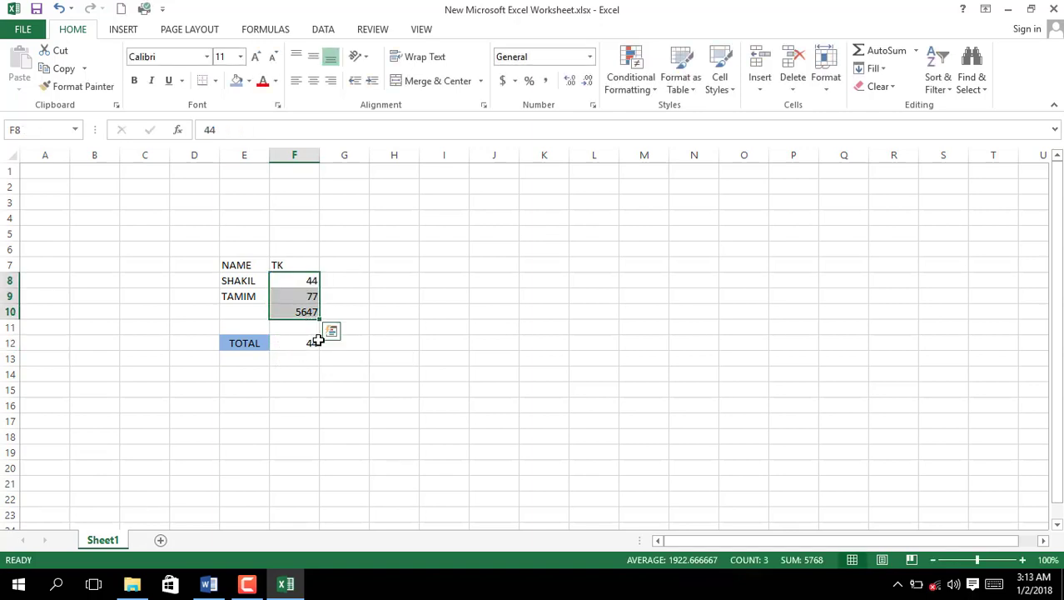
Step: AutoSum F8:F10 into G10, giving 5768
left_click(341, 317)
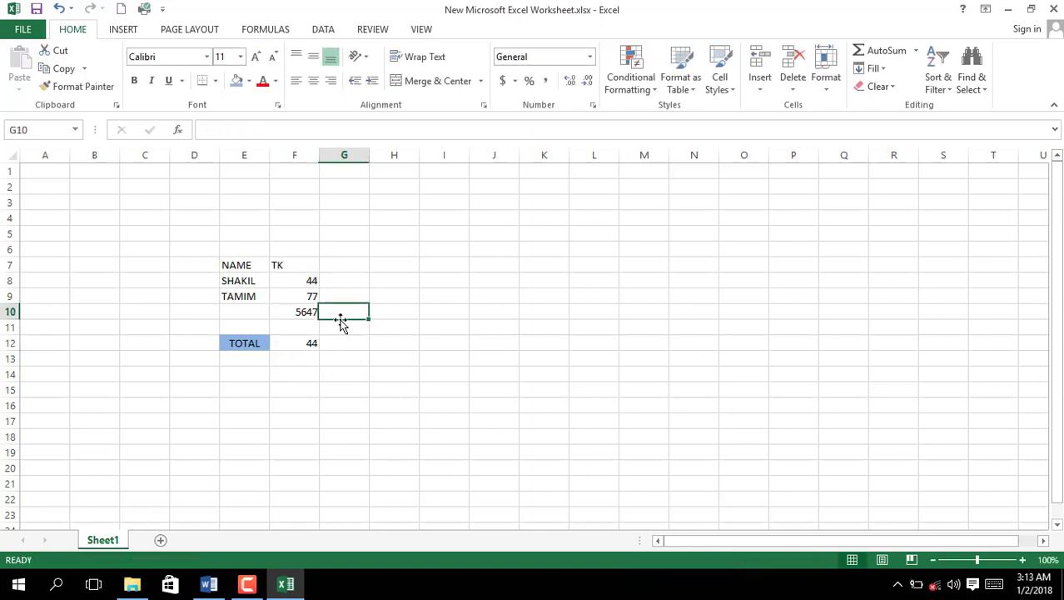
left_click(886, 50)
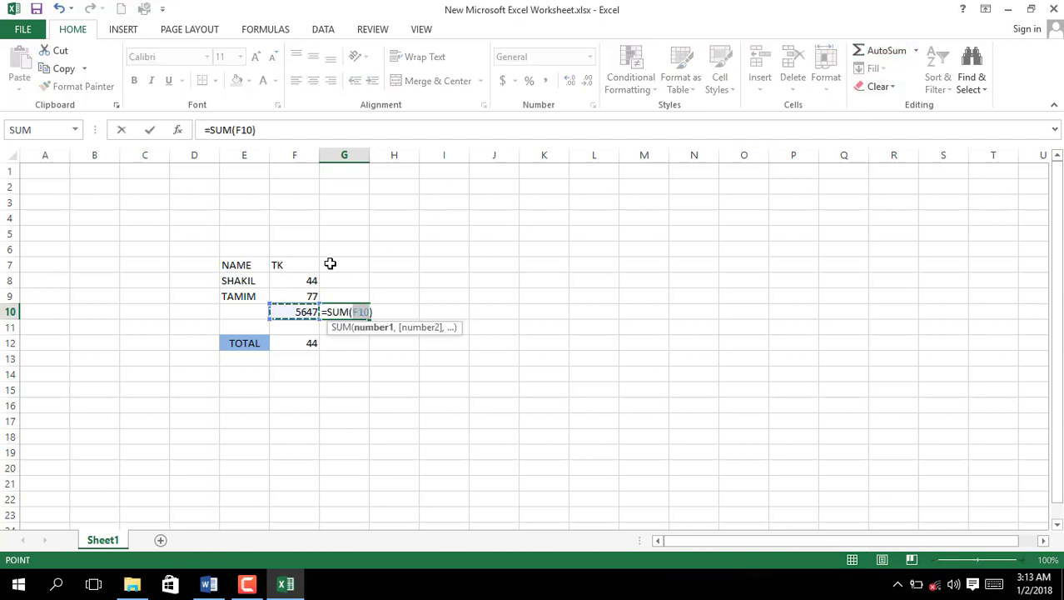
left_click_drag(284, 281, 302, 310)
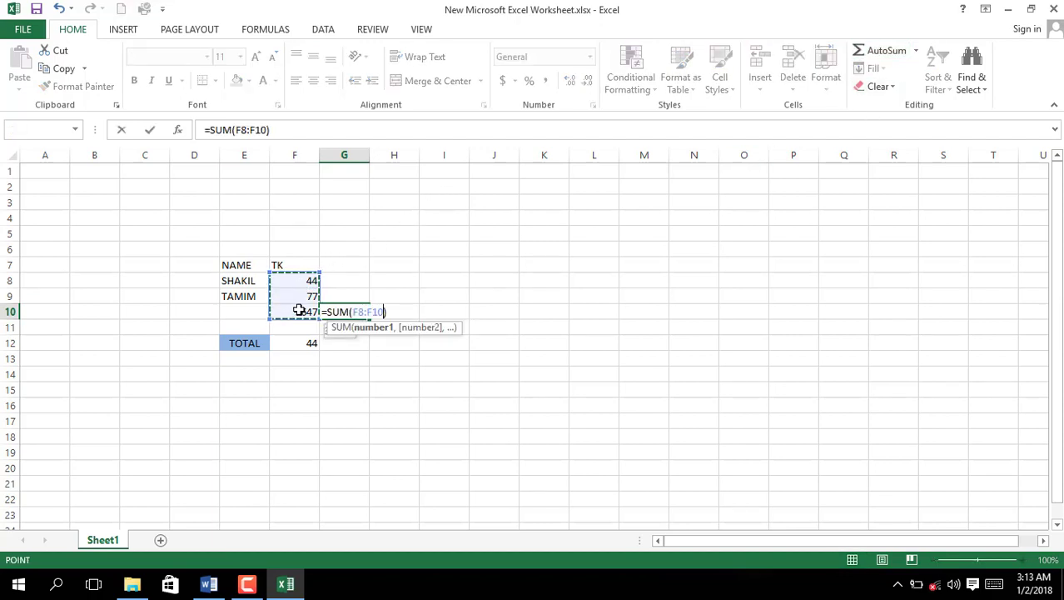
key("Return")
left_click(356, 309)
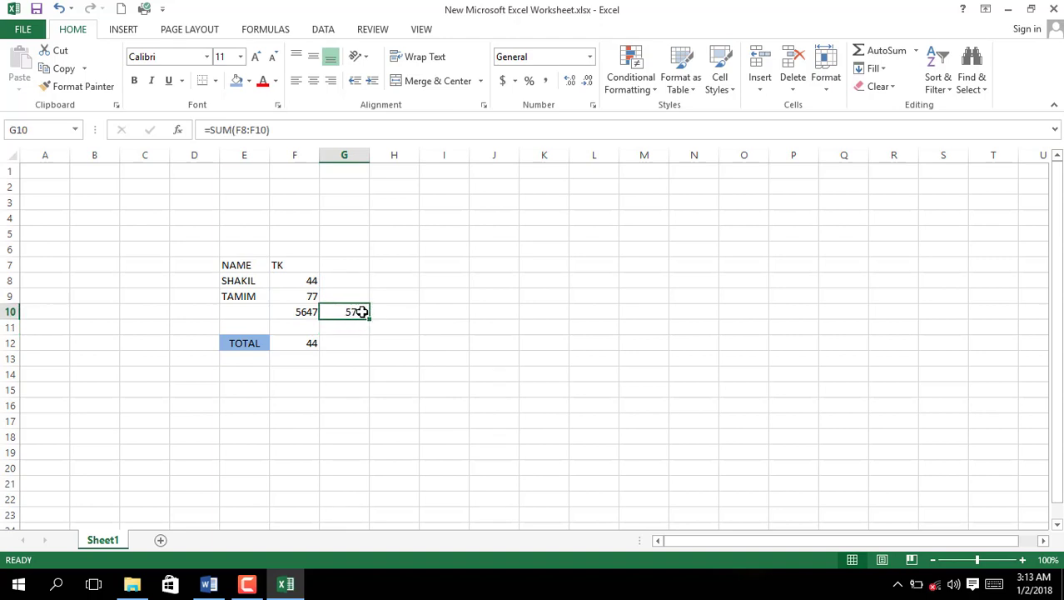
Step: Enter =G10/3 in H10, showing 1922.667
left_click(387, 310)
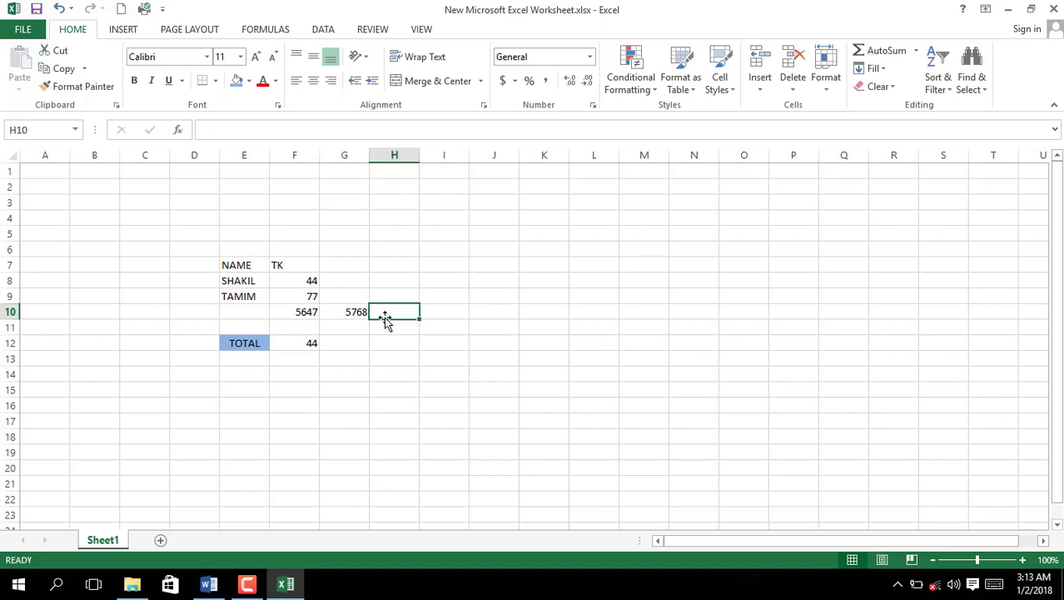
type("=")
left_click(350, 312)
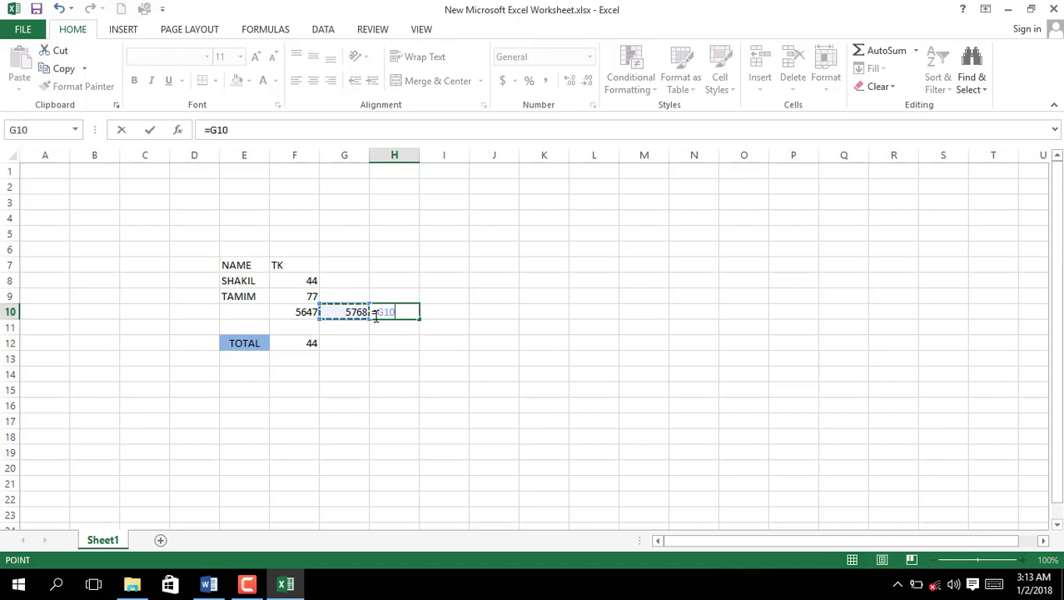
type("/")
type("3")
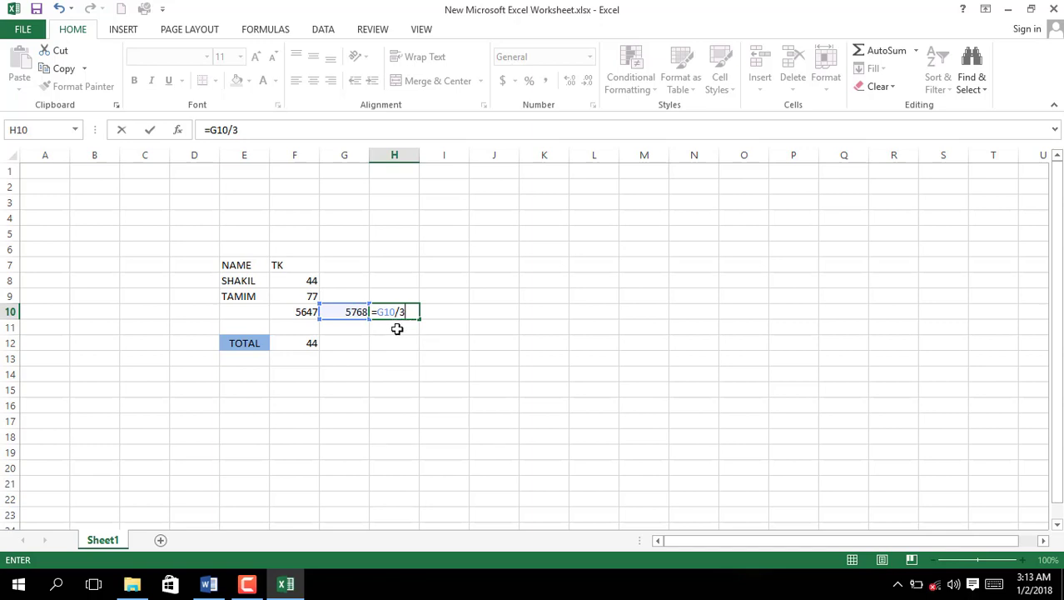
key("Return")
left_click(395, 313)
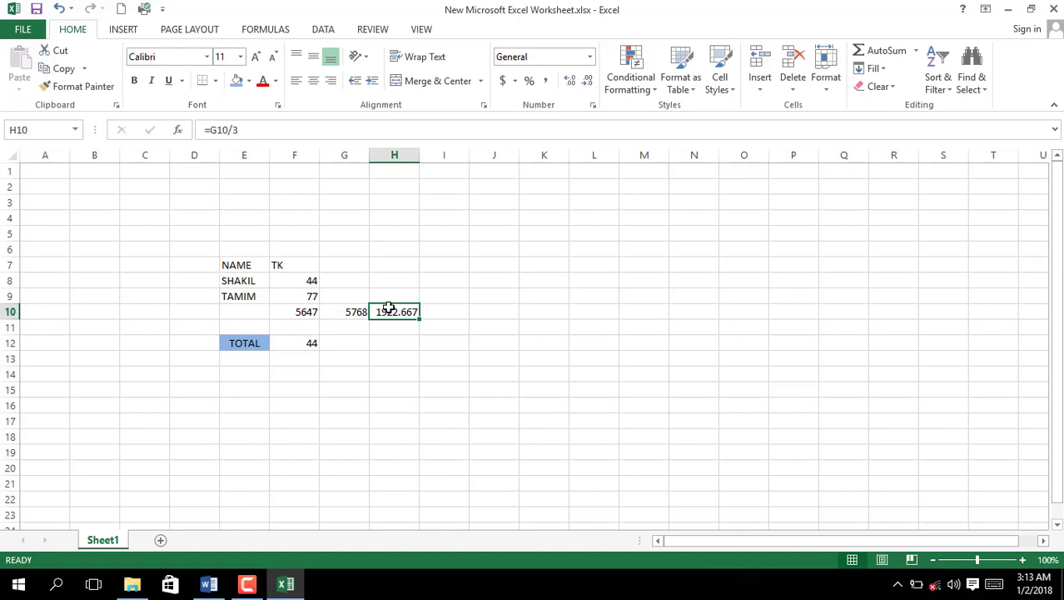
Step: Delete the old SUM formula from the TOTAL cell F12
left_click(302, 342)
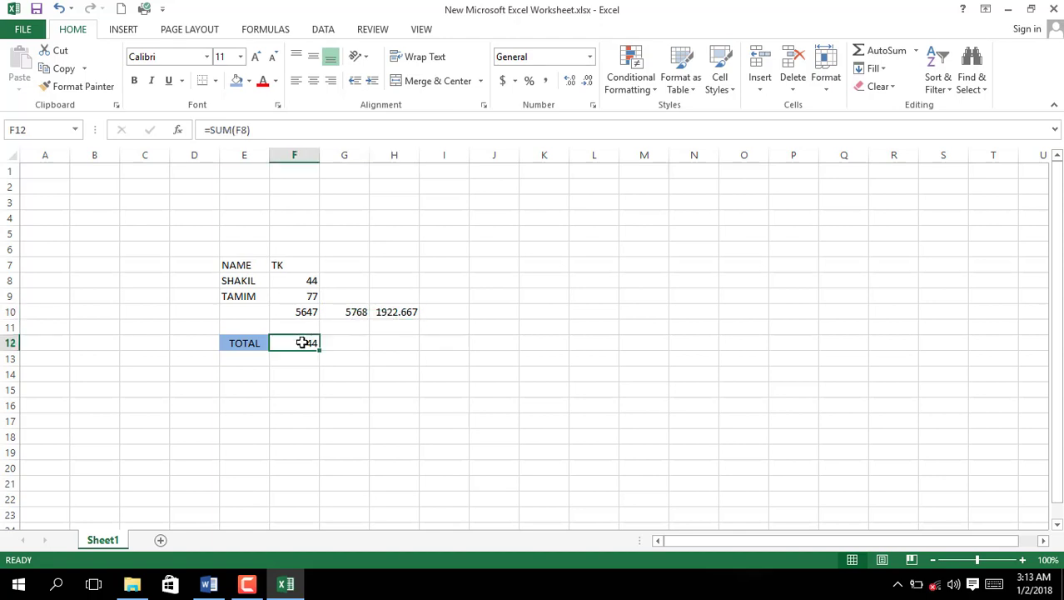
key("BackSpace")
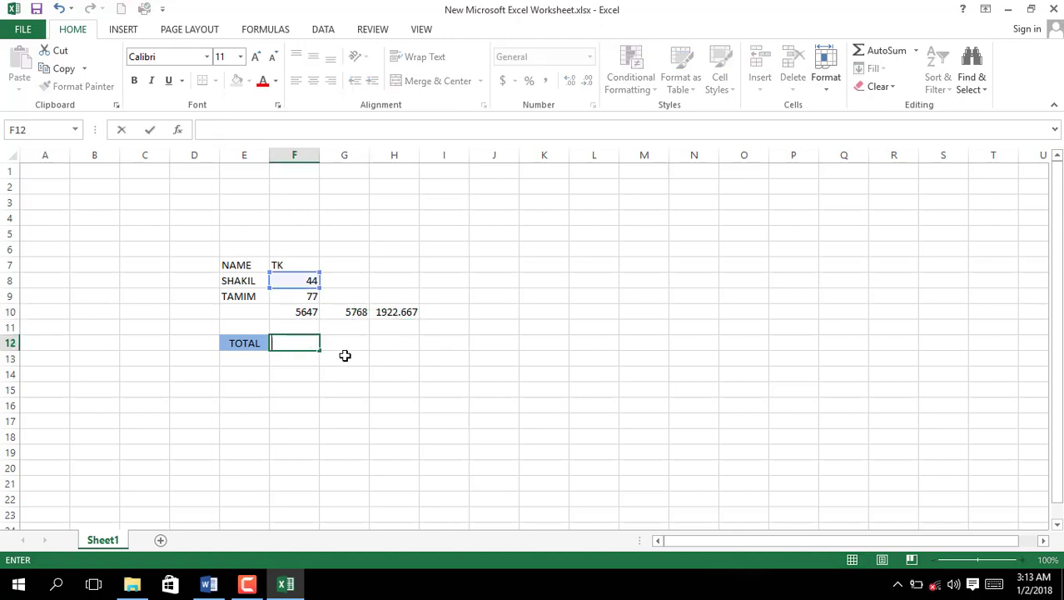
left_click(345, 342)
left_click(308, 339)
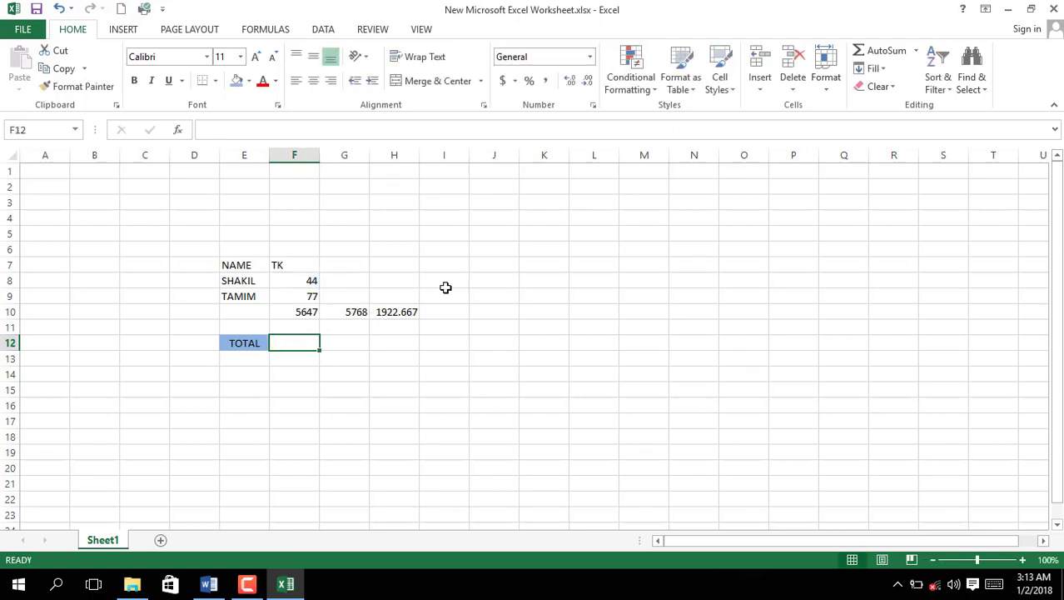
Step: Fill F12 with =AVERAGE(F8:F10), showing 1922.667, then switch to the Word lesson document
left_click(917, 50)
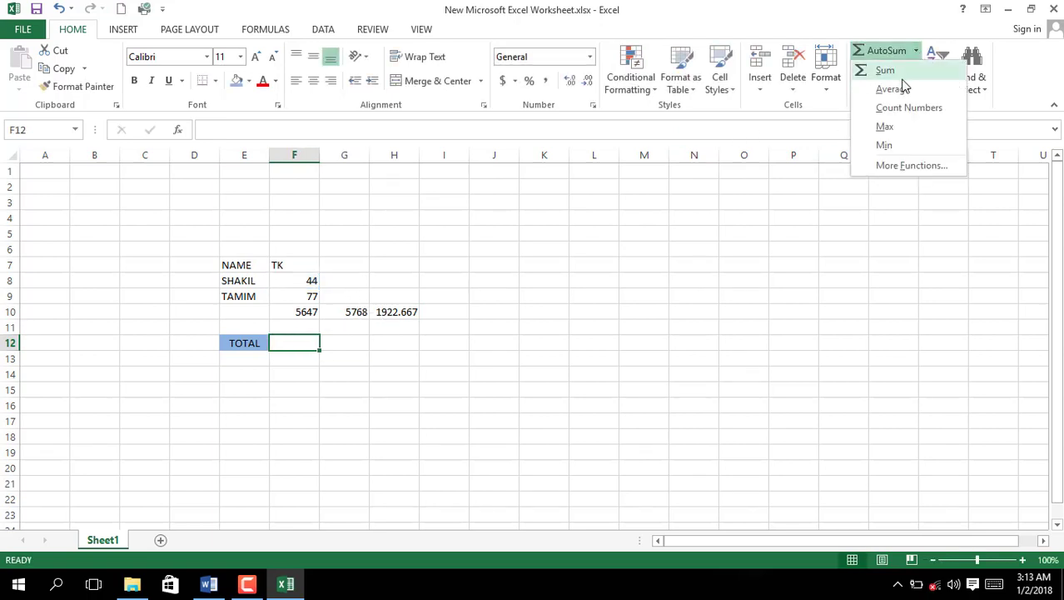
left_click(898, 89)
left_click_drag(309, 280, 312, 311)
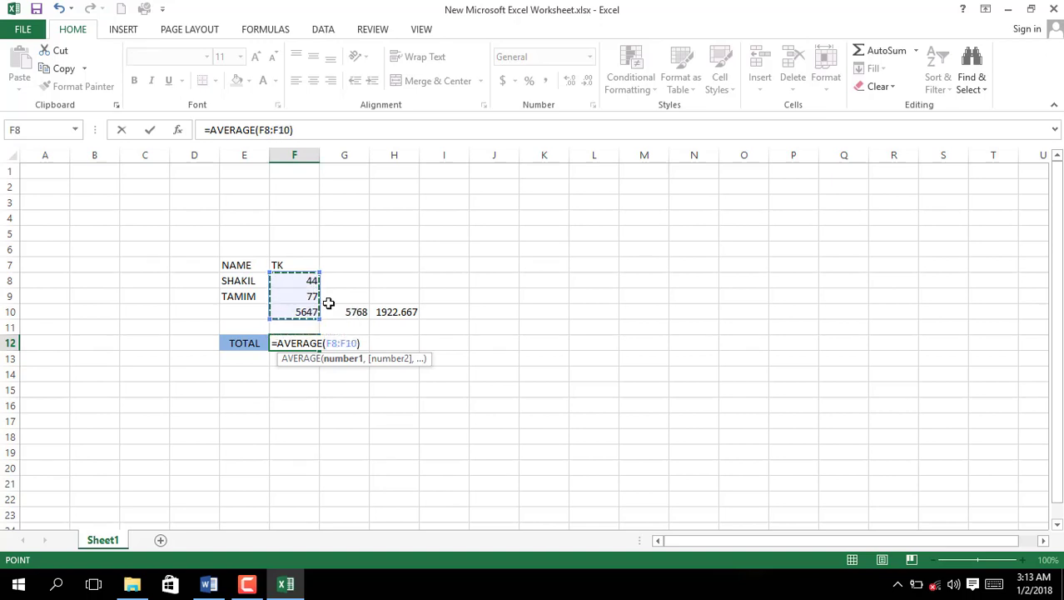
key("Return")
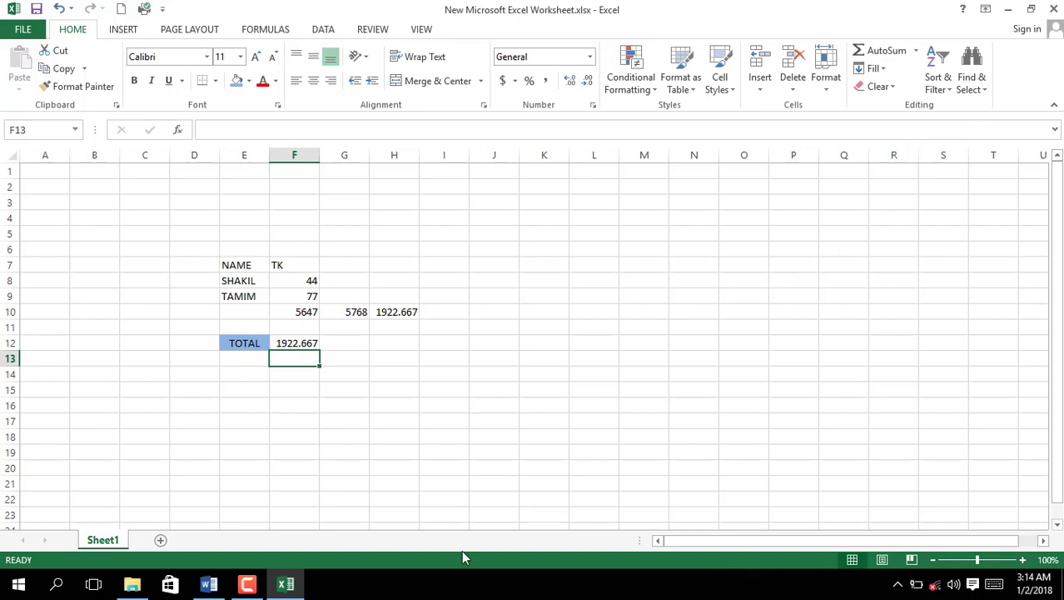
left_click(209, 584)
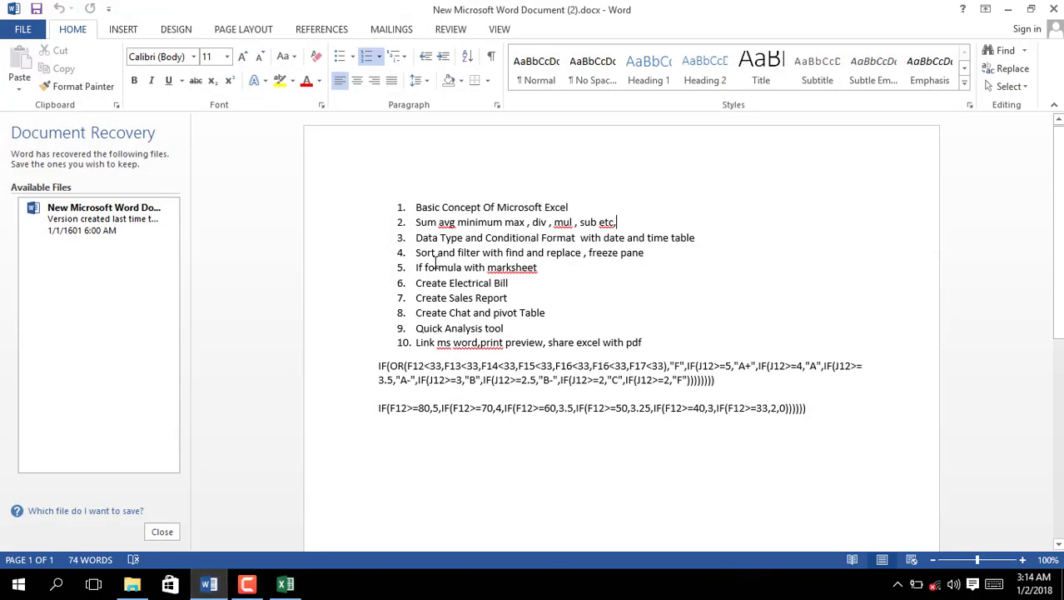
left_click(1008, 9)
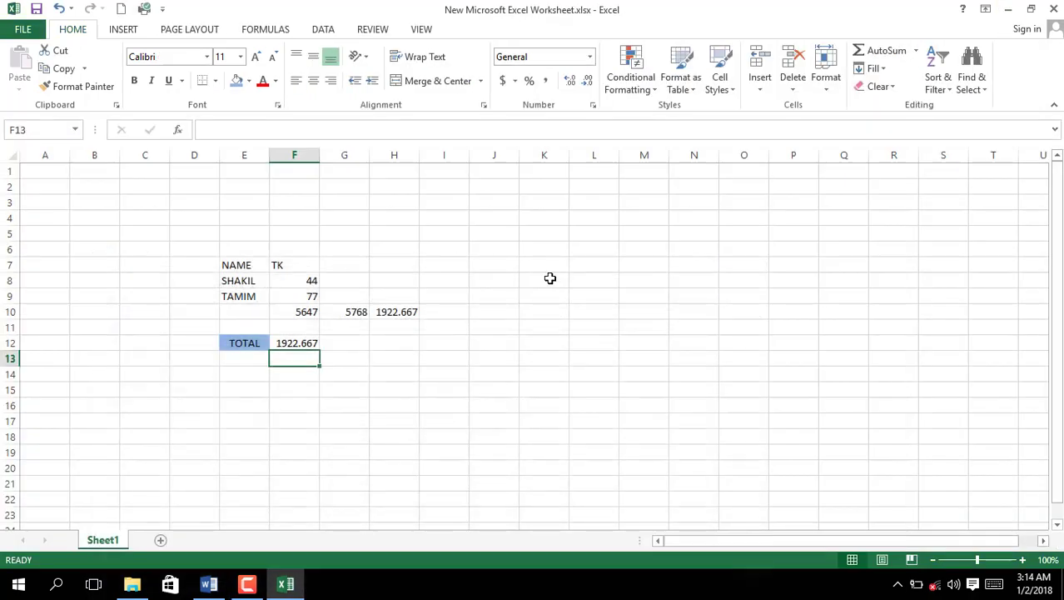